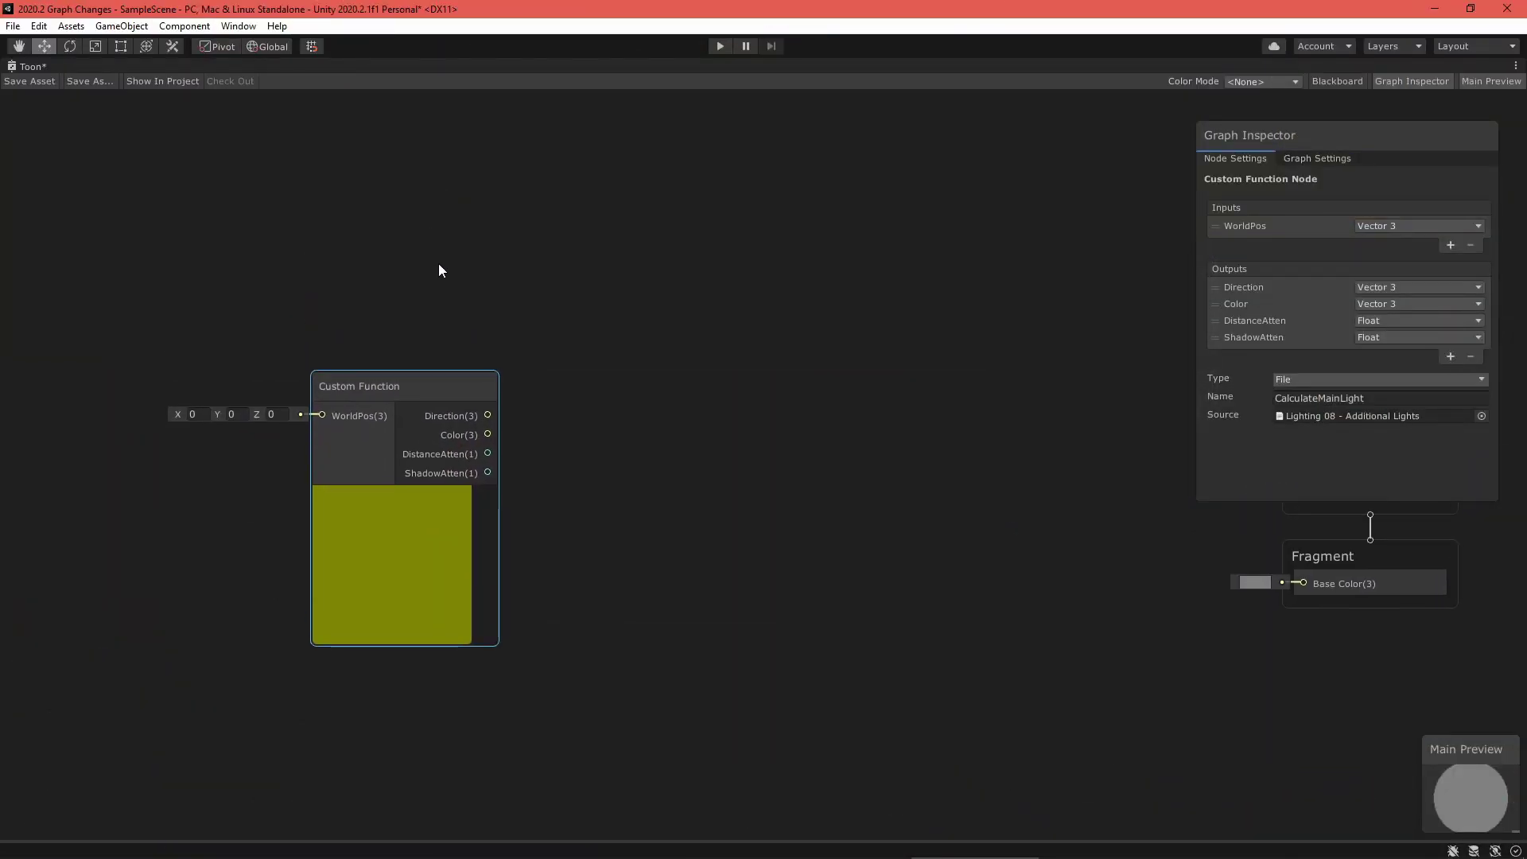
- Add a View Direction node and place it above the Custom Function
right_click(398, 236)
click(423, 245)
text(view)
key(Return)
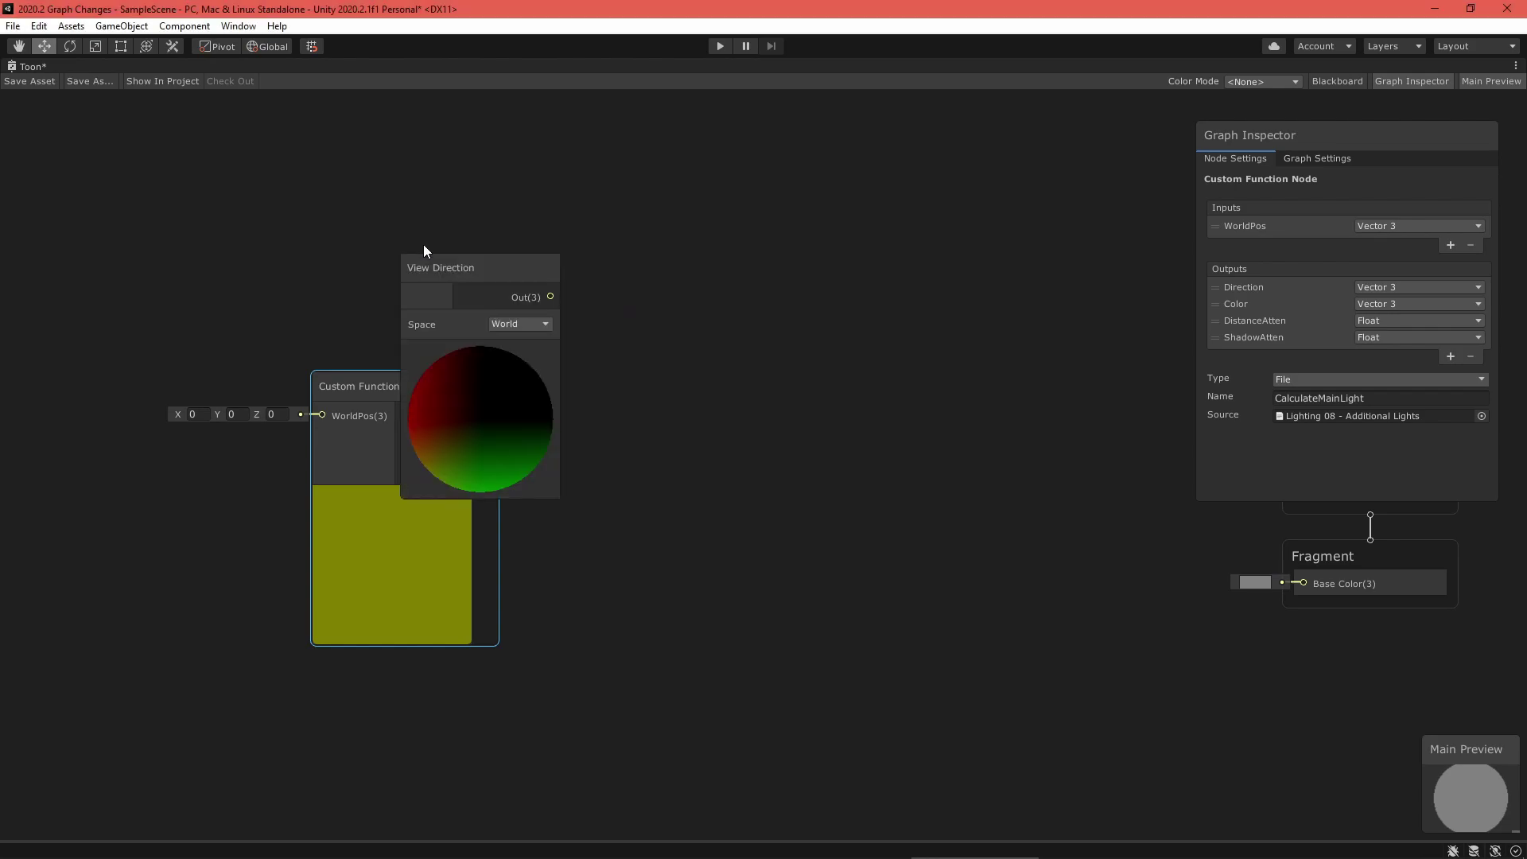
drag(474, 269, 416, 194)
- Add a Dot Product of View Direction (A) and the Custom Function's Direction (B)
right_click(607, 393)
click(623, 398)
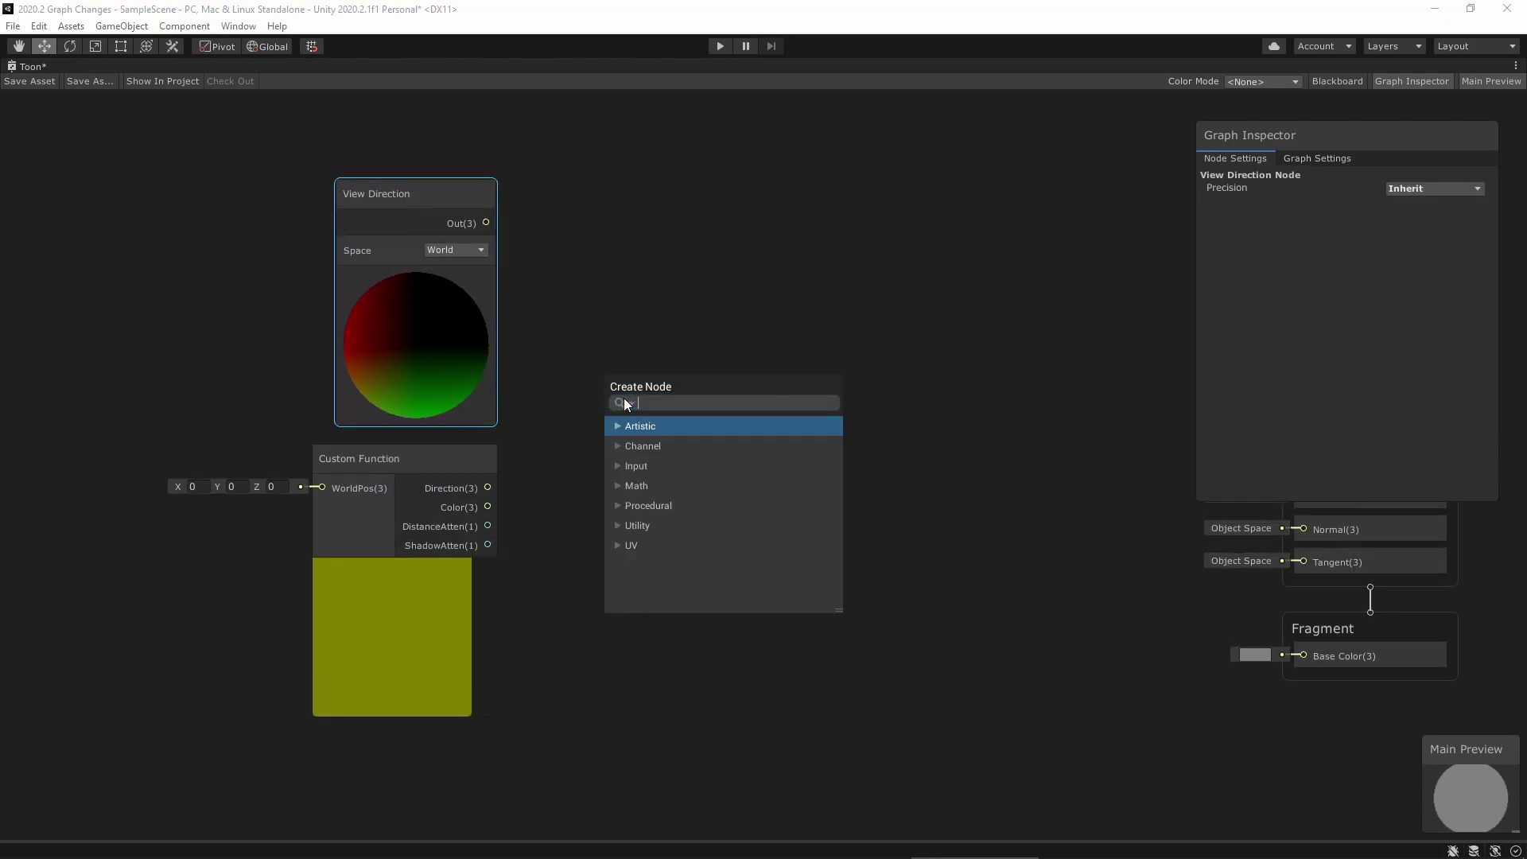
text(dot)
key(Return)
drag(647, 403, 648, 367)
drag(487, 223, 623, 403)
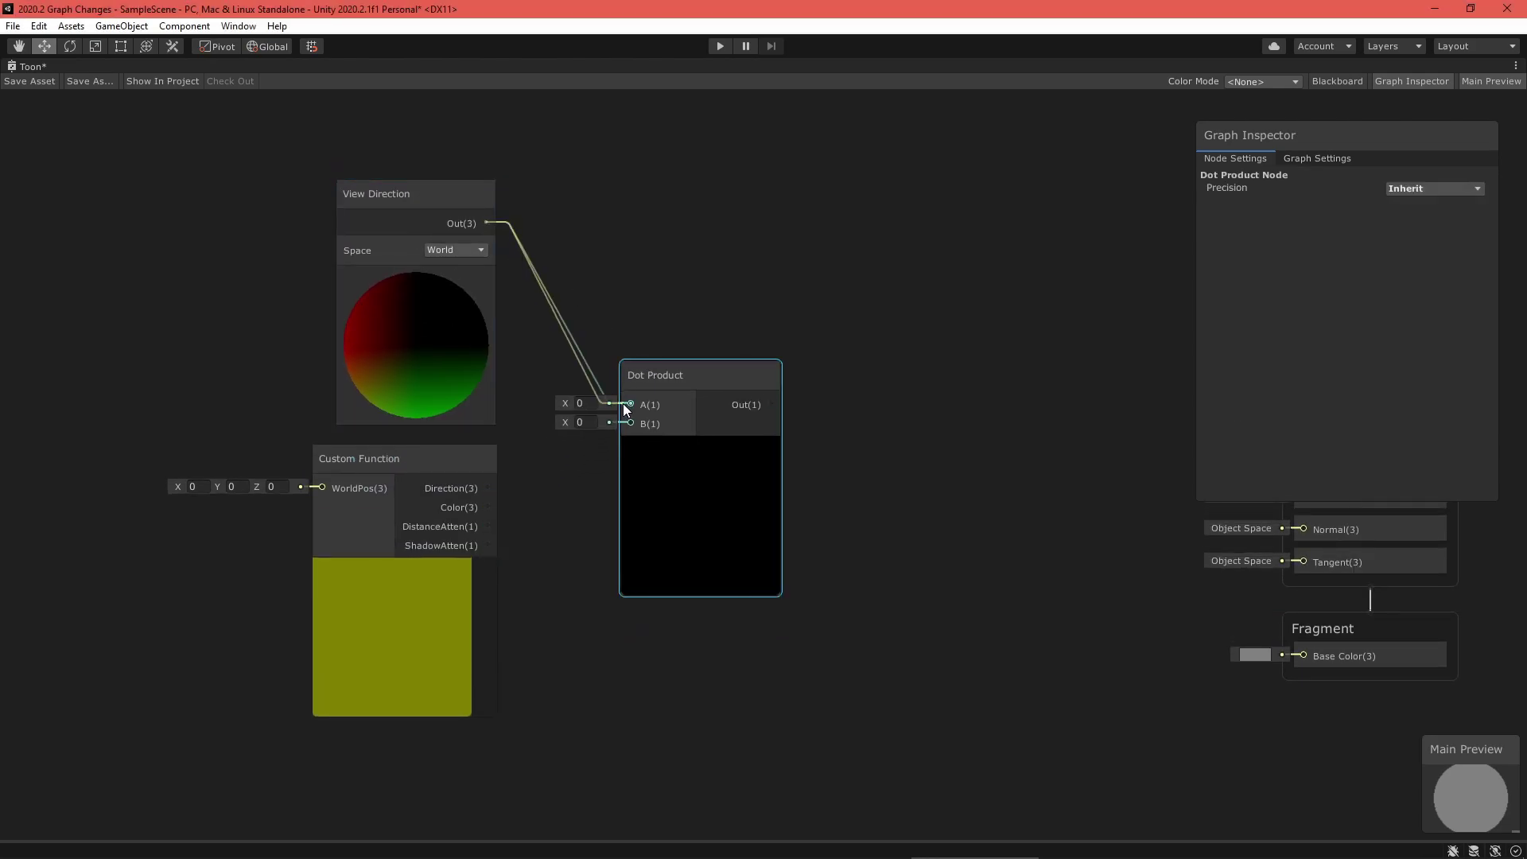
drag(487, 488, 646, 318)
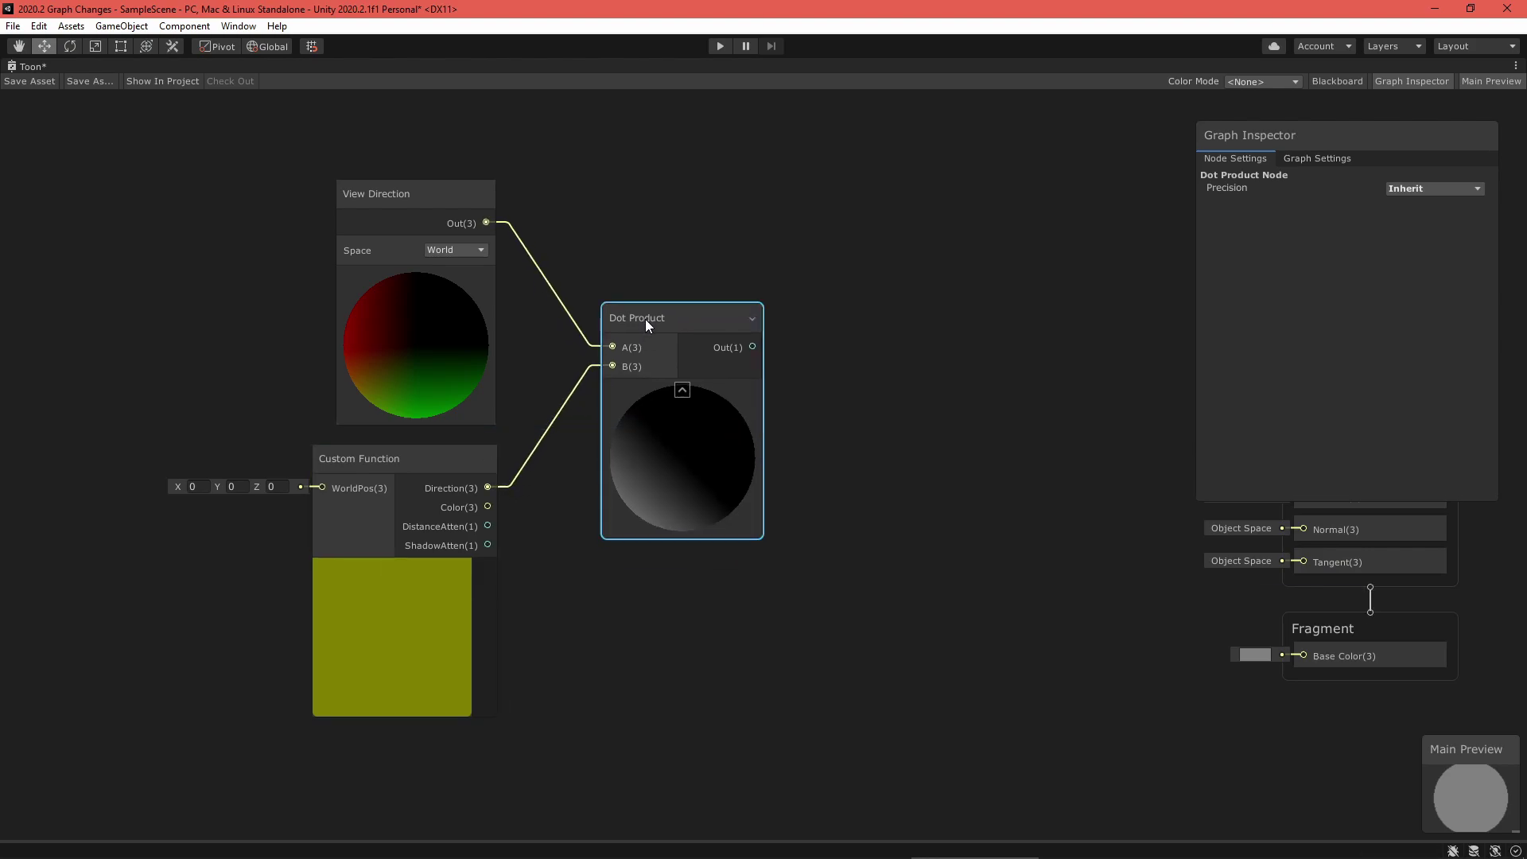
drag(477, 151, 427, 530)
- Add a Multiply node that multiplies the Dot Product by DistanceAtten
key(space)
key(Escape)
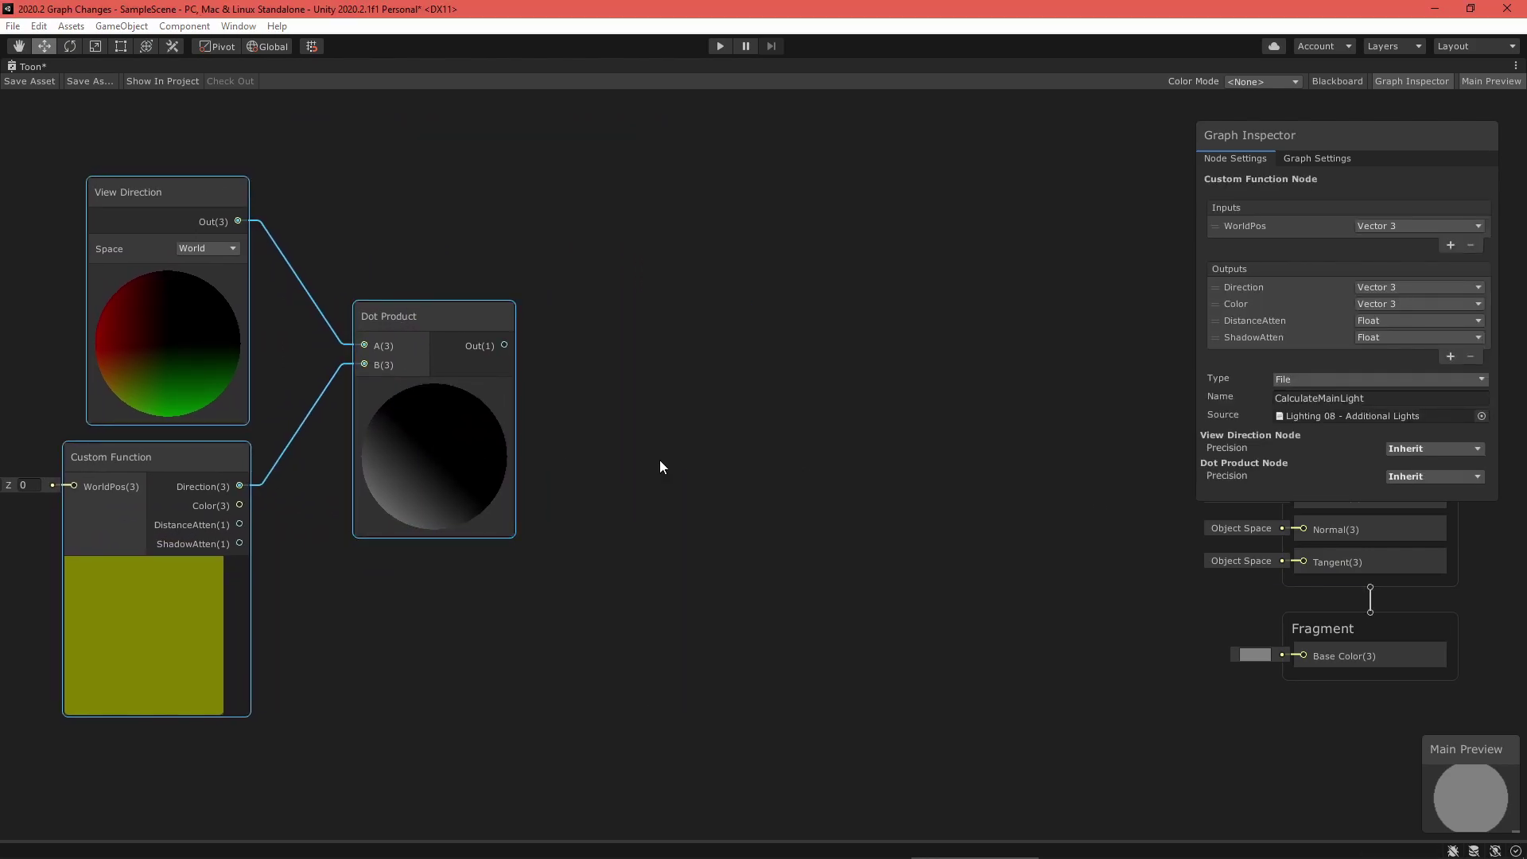
drag(505, 345, 658, 509)
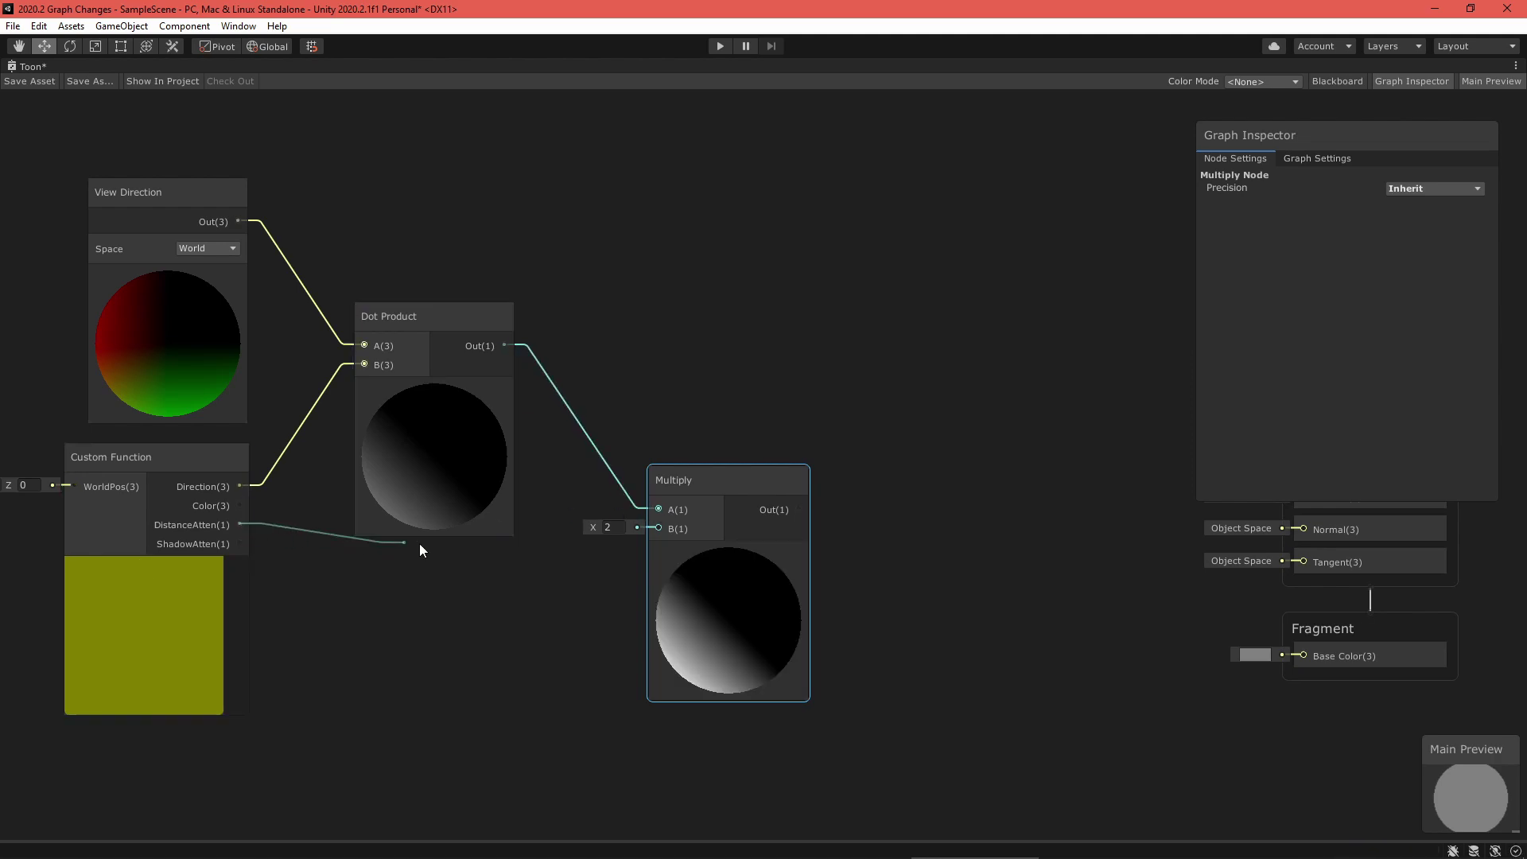
drag(420, 549, 658, 528)
drag(414, 318, 395, 202)
drag(682, 482, 599, 479)
- Reposition the Multiply node and check the console for errors
middle_drag(427, 656, 394, 490)
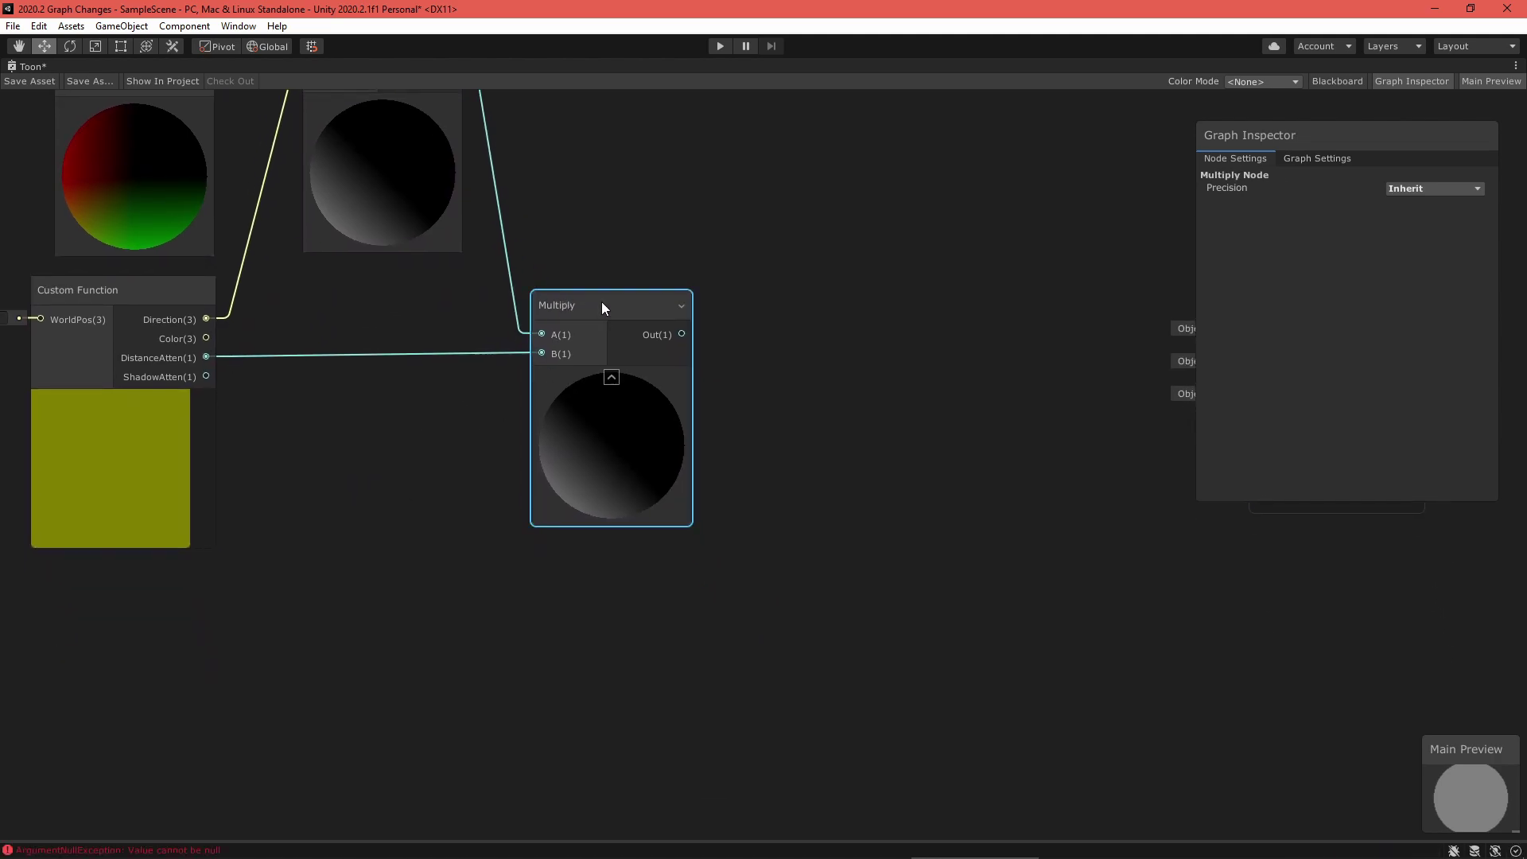
drag(601, 302, 571, 294)
click(712, 310)
click(661, 436)
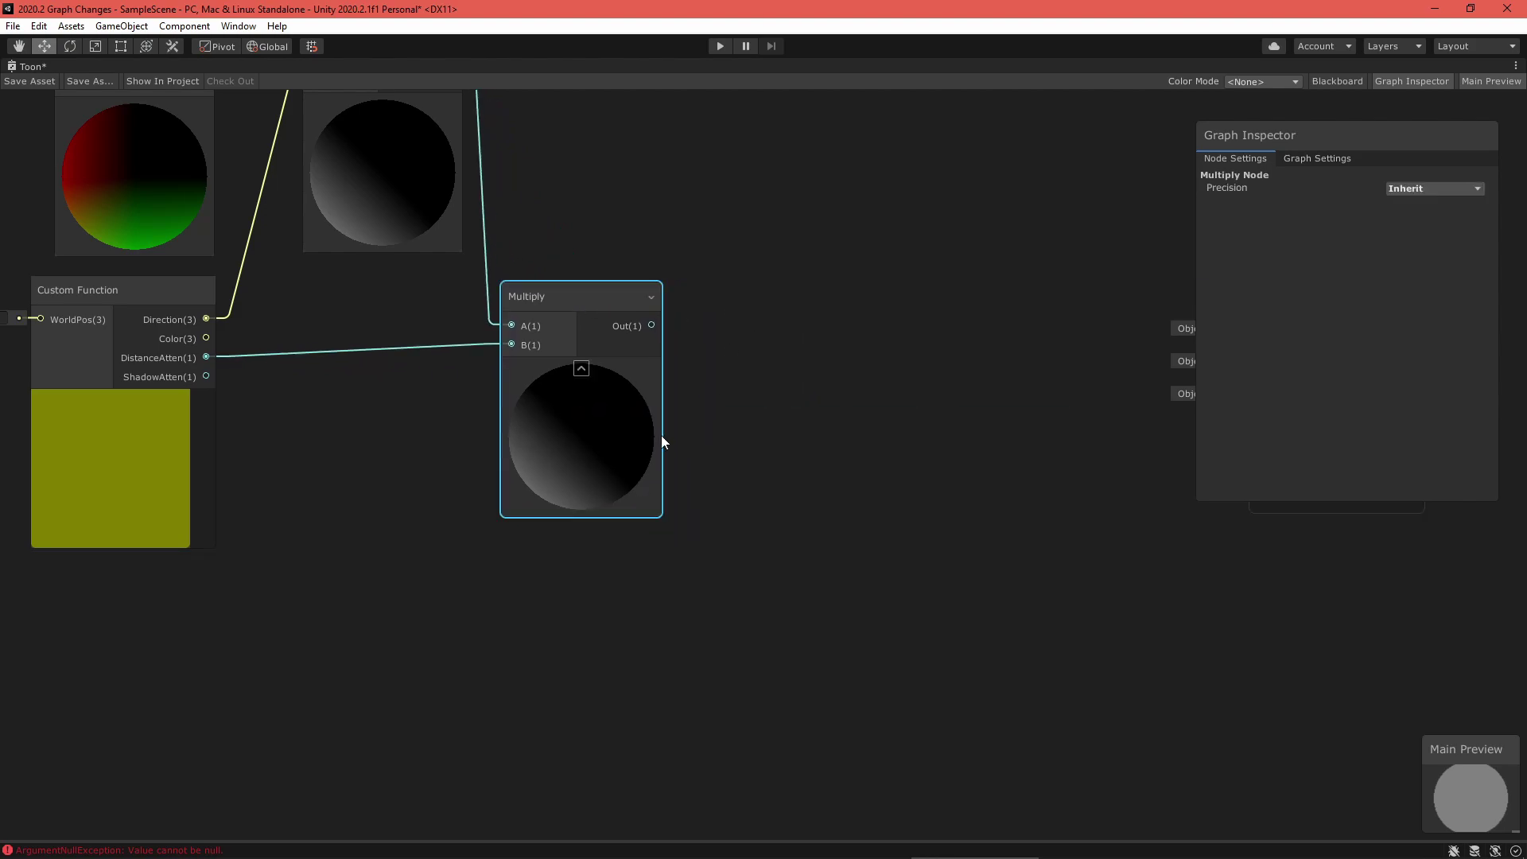
right_click(606, 316)
click(592, 309)
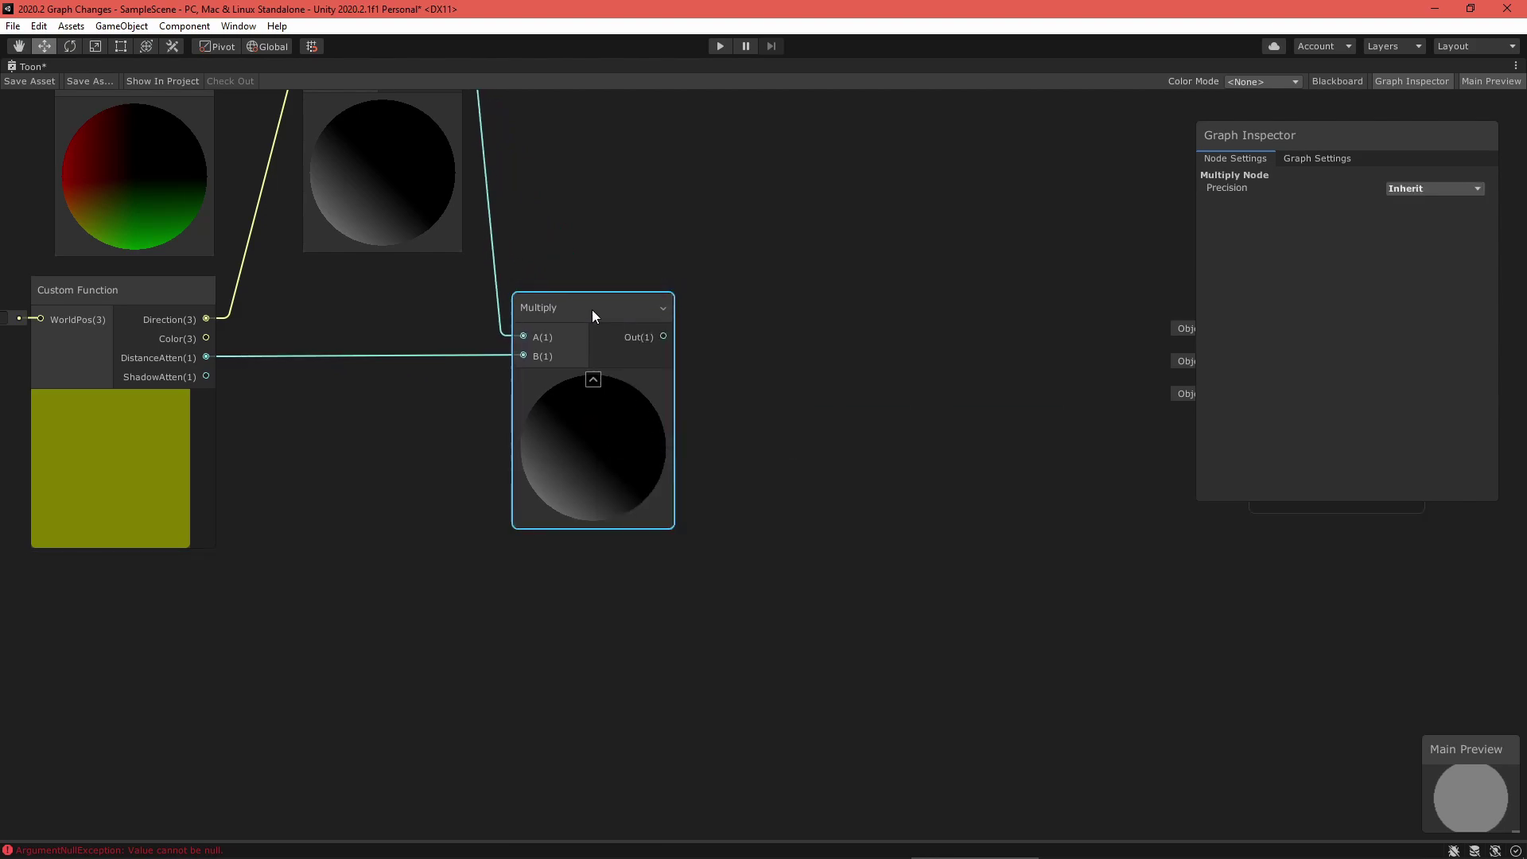
drag(592, 309, 586, 314)
key(ctrl+shift+c)
click(840, 233)
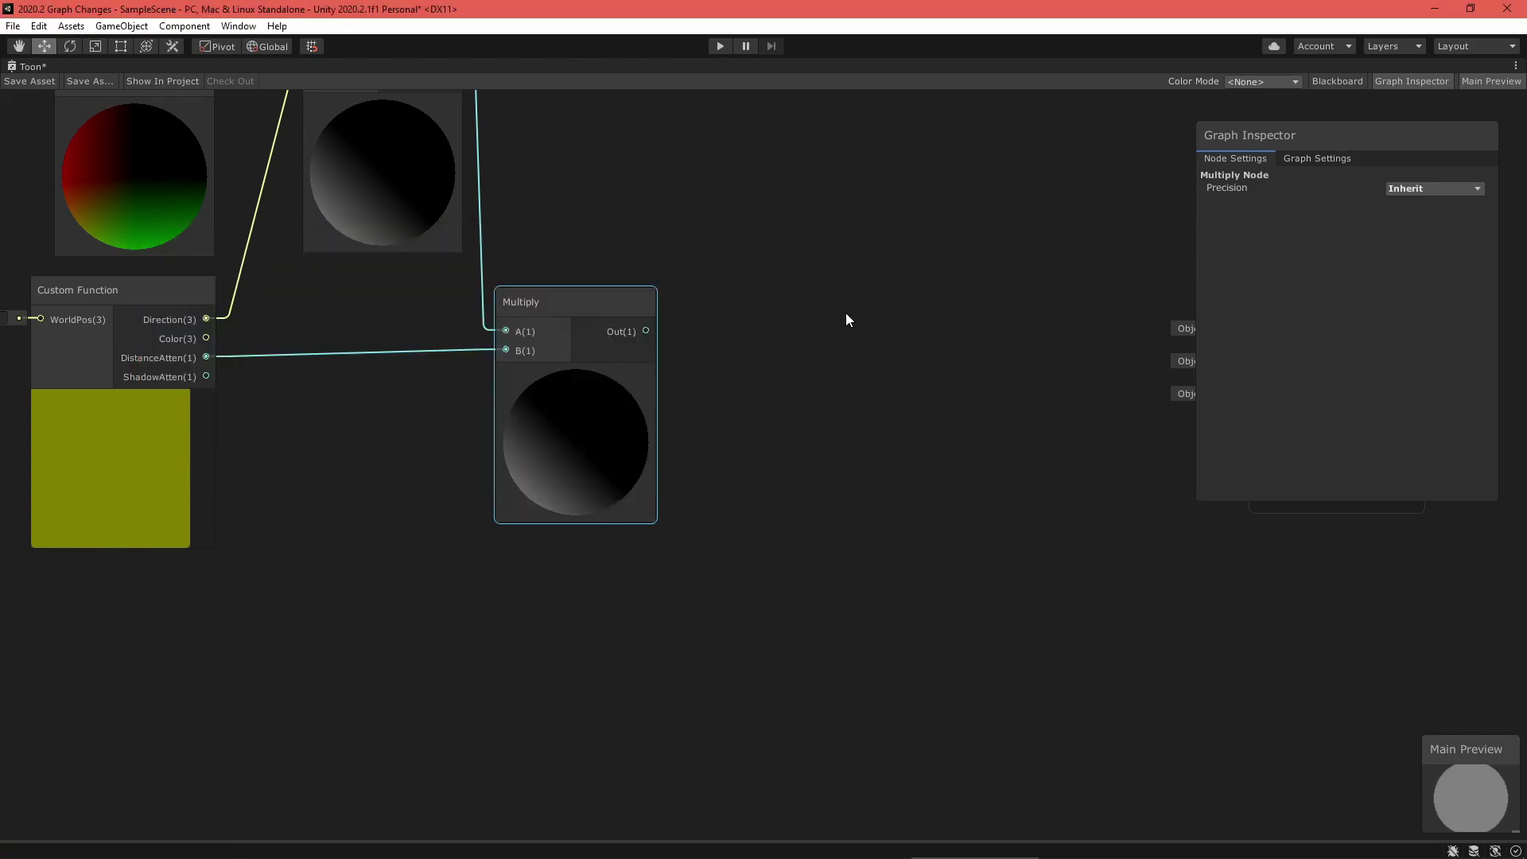
- Add a second Multiply combining the first Multiply's result with ShadowAtten
right_click(750, 464)
click(780, 474)
text(mu)
key(Return)
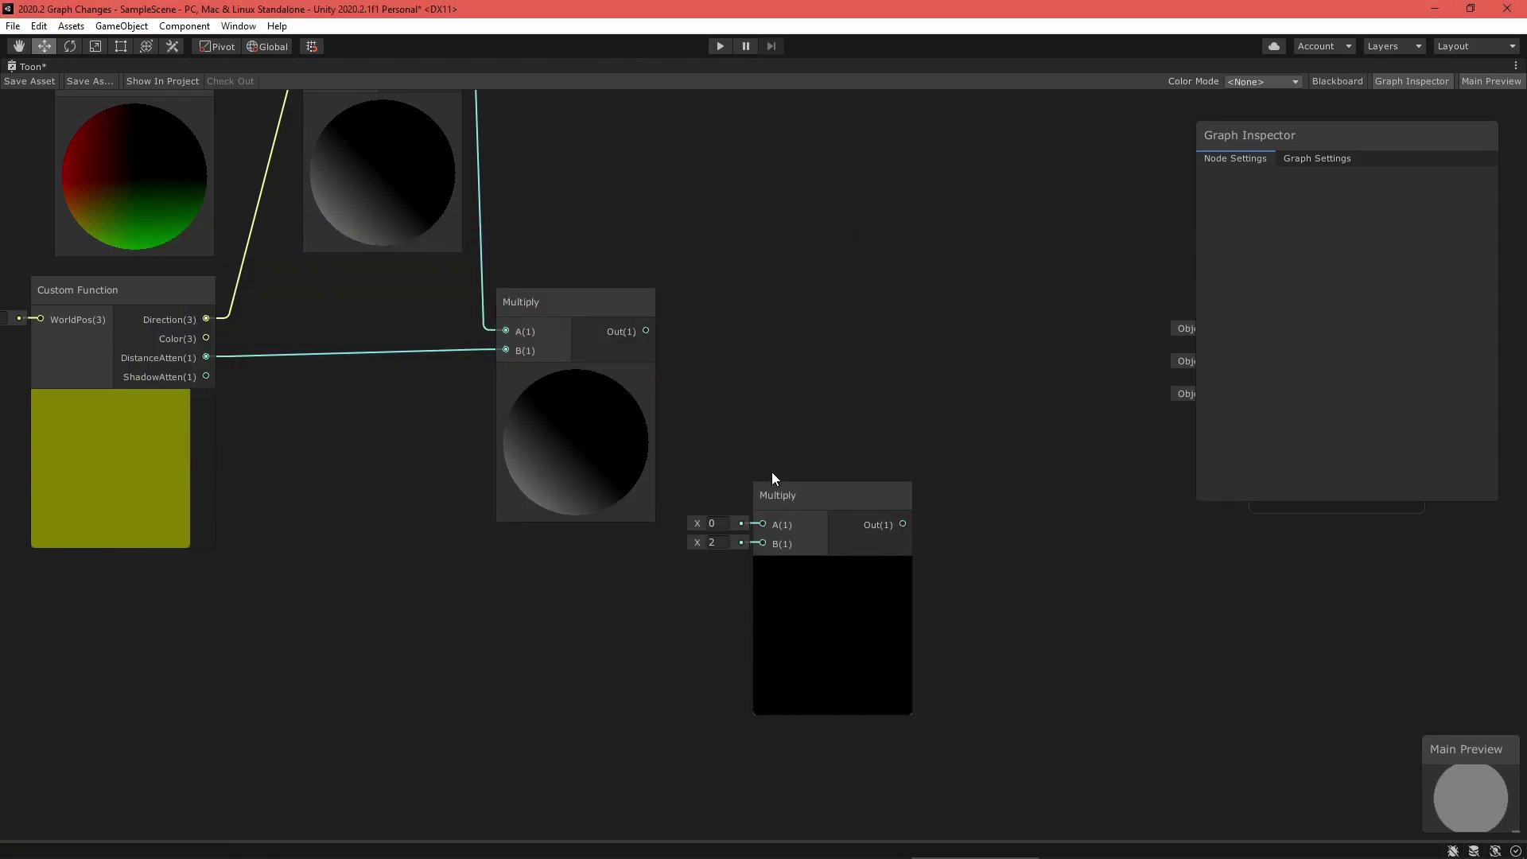
drag(646, 331, 760, 496)
drag(206, 376, 760, 515)
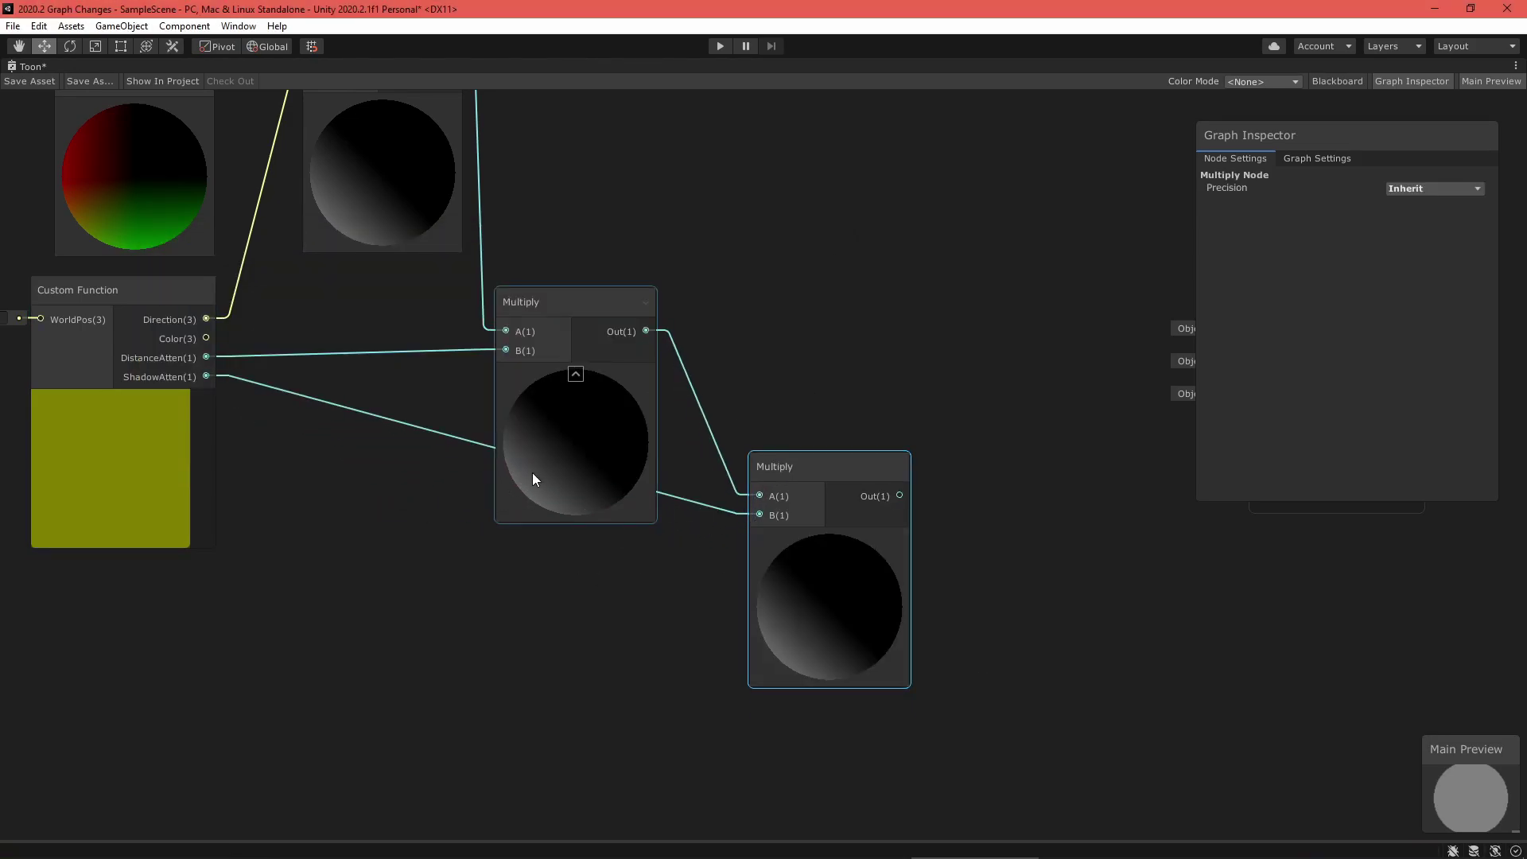
- Route the ShadowAtten wire along the bottom through two redirect points
double_click(436, 433)
drag(436, 434, 478, 562)
double_click(574, 547)
drag(574, 547, 673, 560)
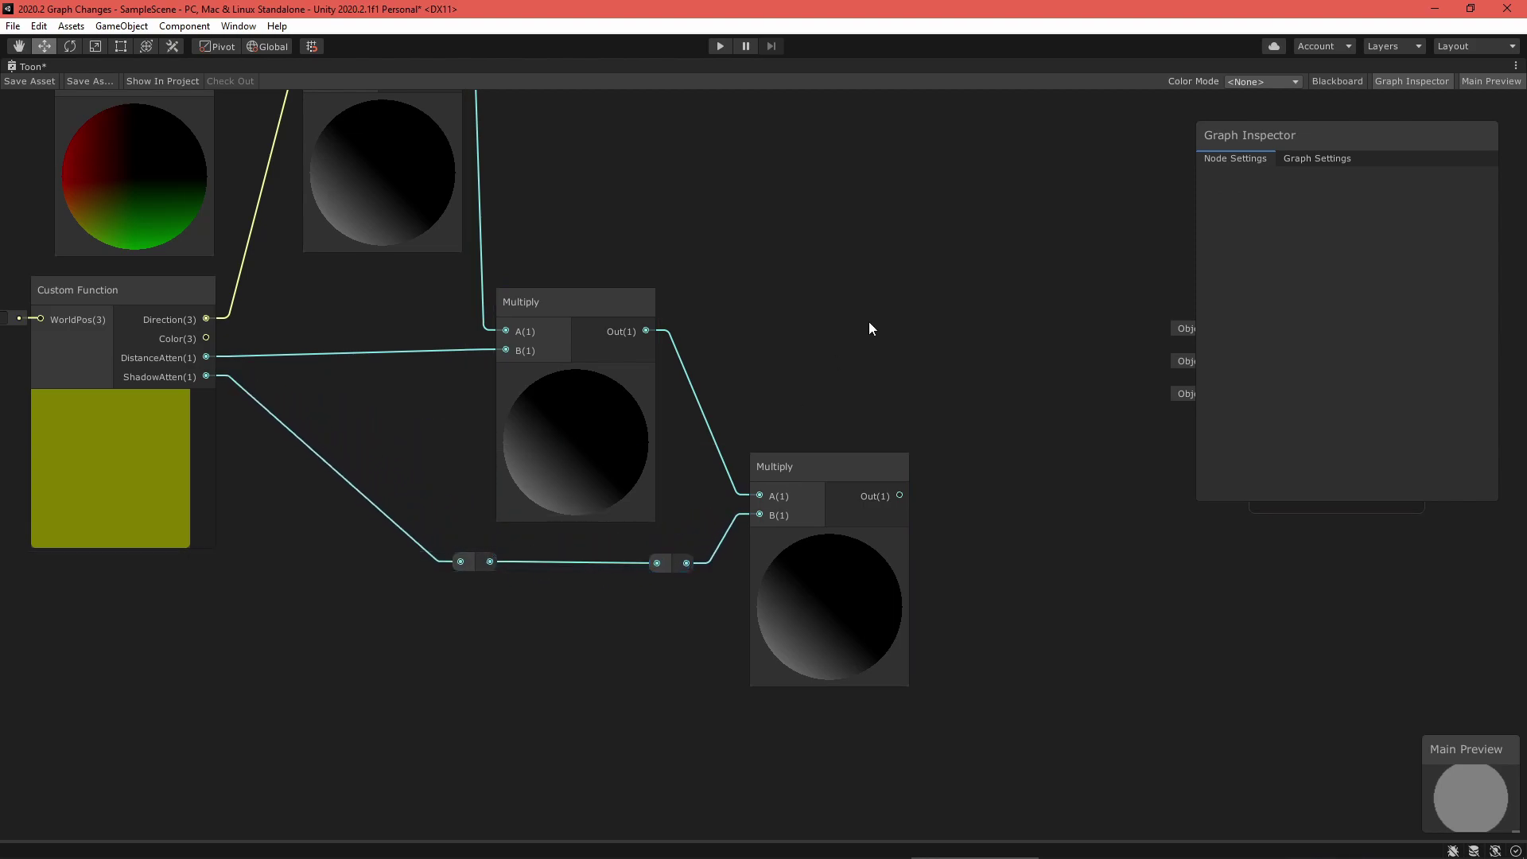
middle_drag(869, 322, 730, 478)
click(726, 433)
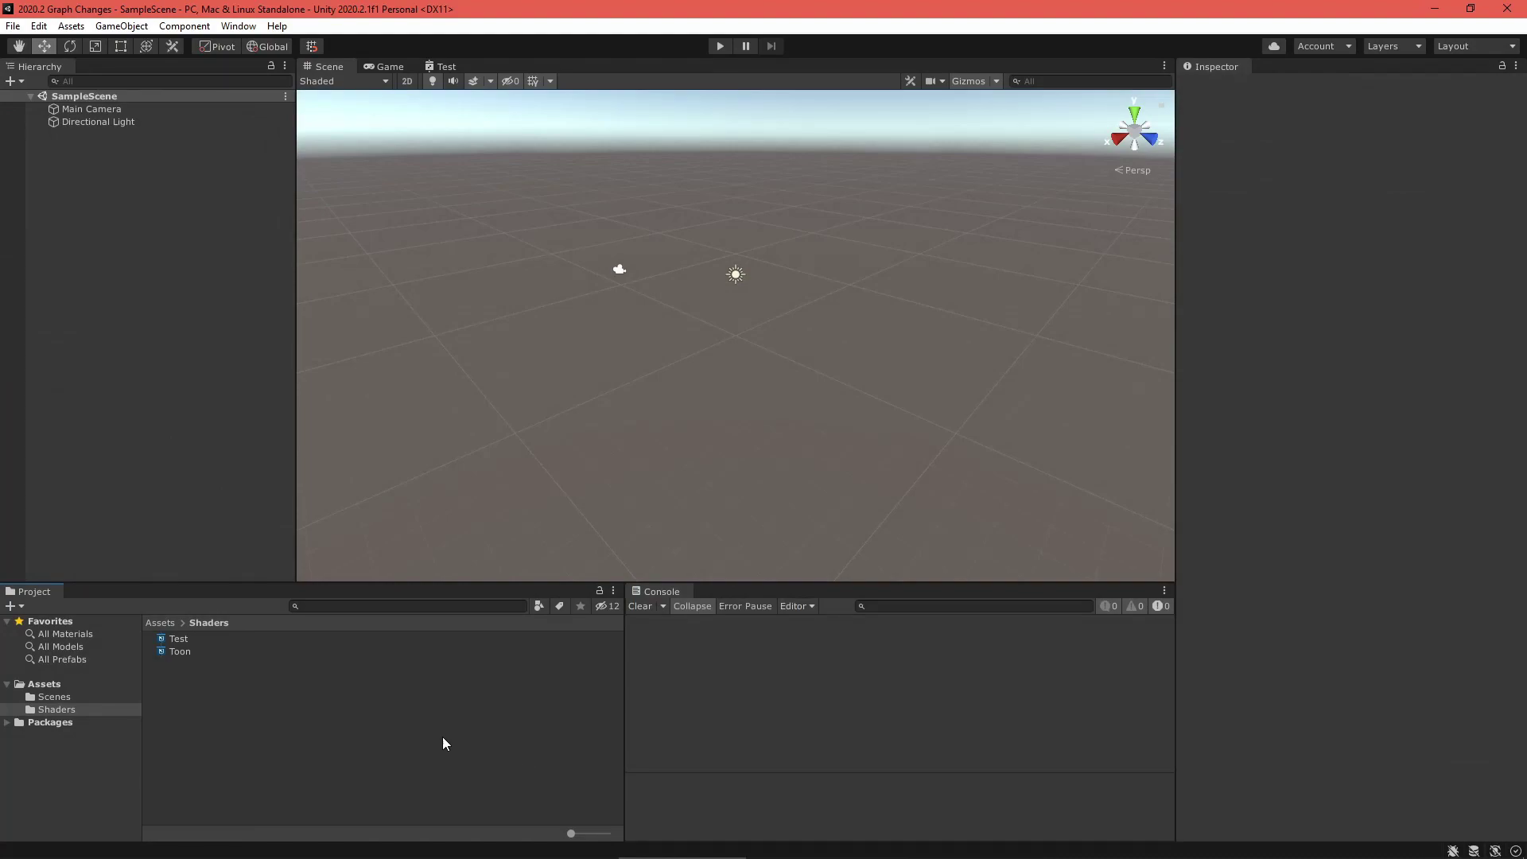
- Create a Blank Shader Graph named Blank in Shaders and view its generated code
right_click(350, 706)
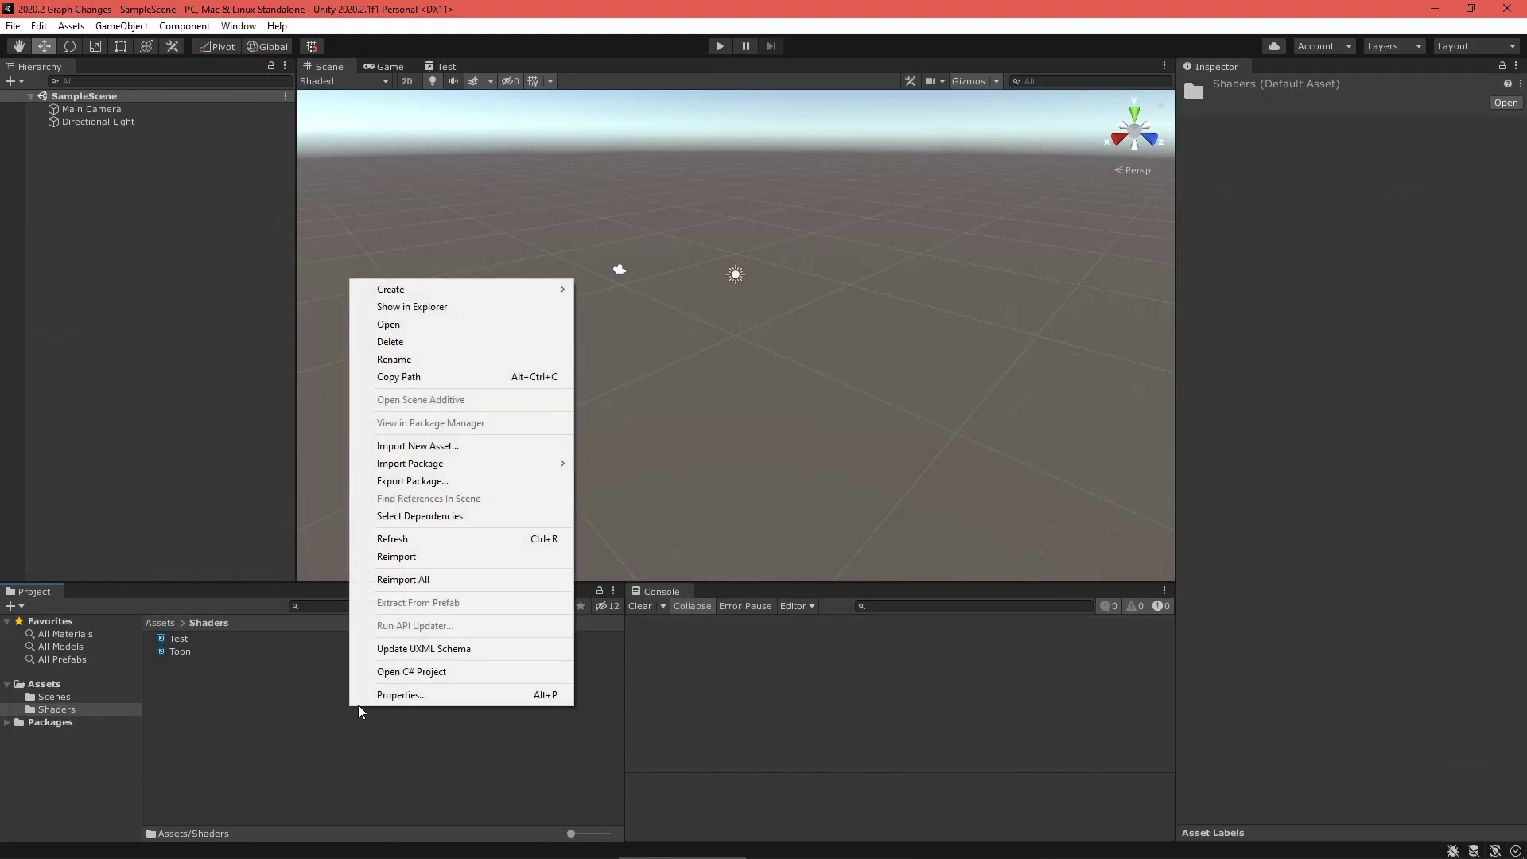
mouse_move(543, 301)
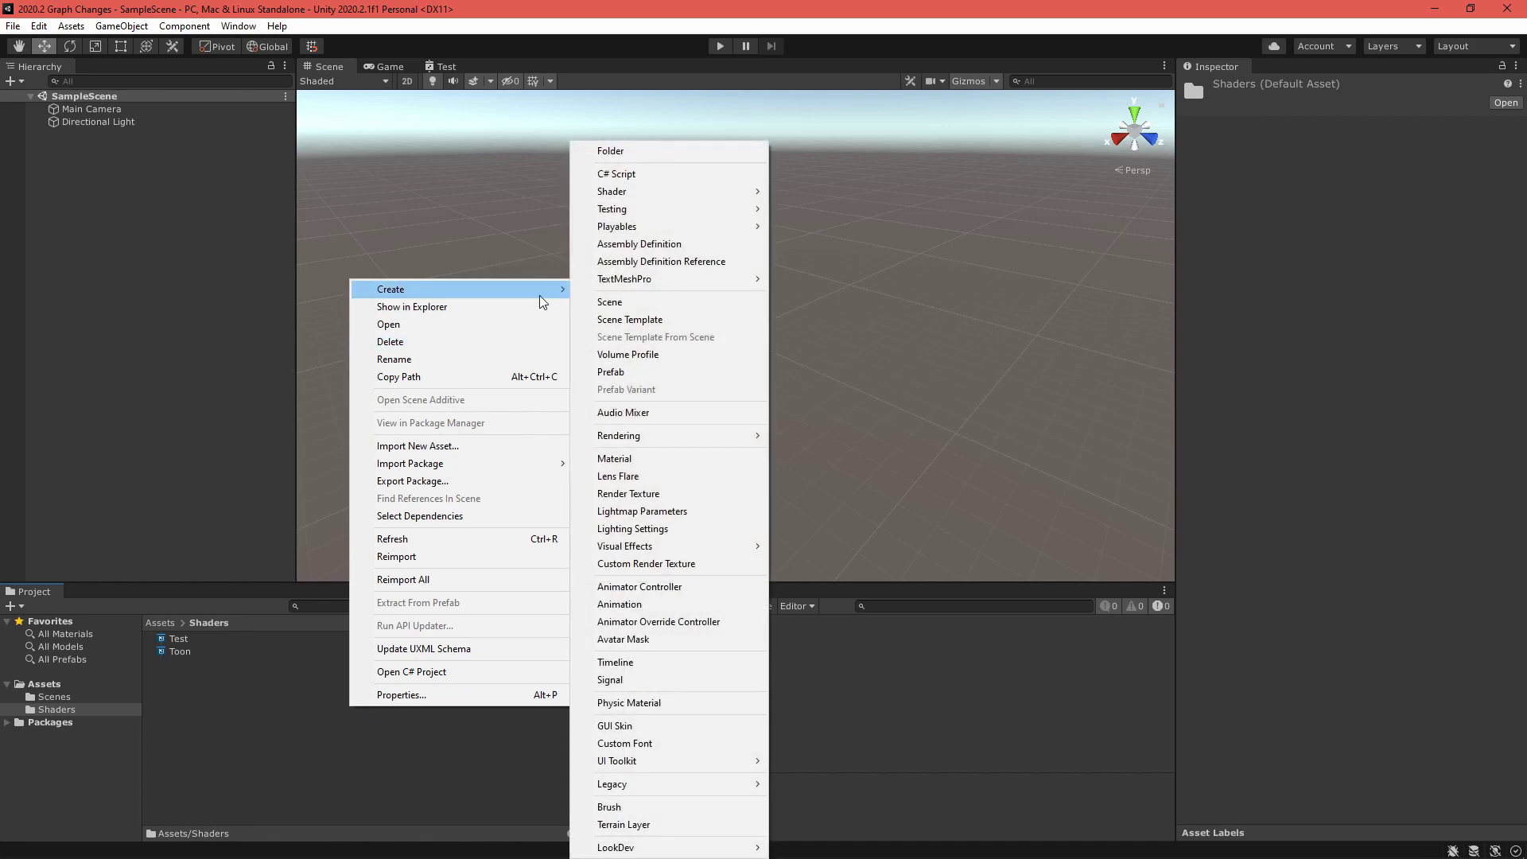
mouse_move(689, 203)
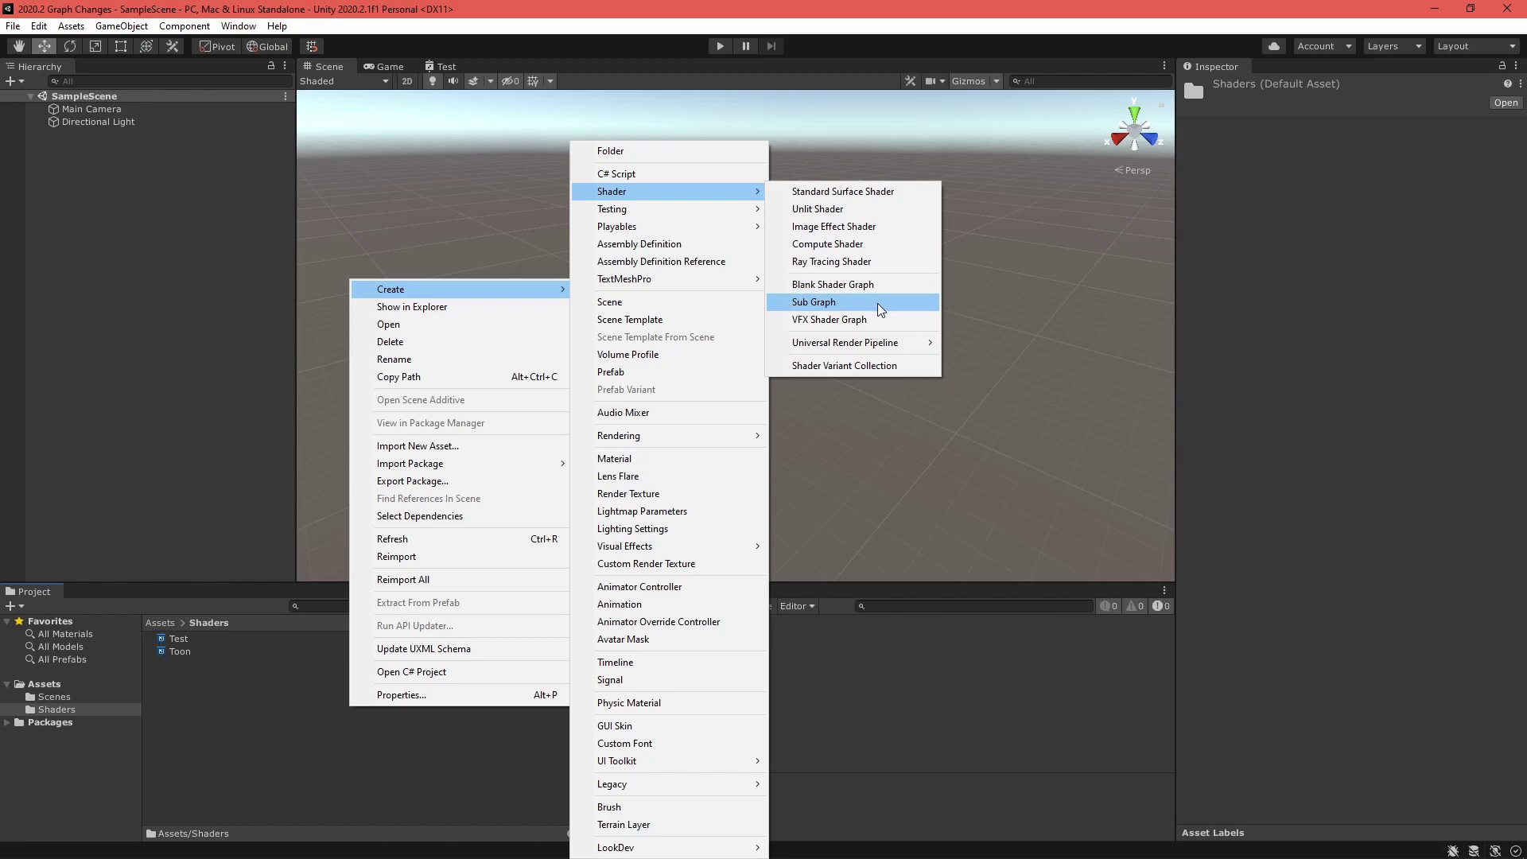
mouse_move(879, 347)
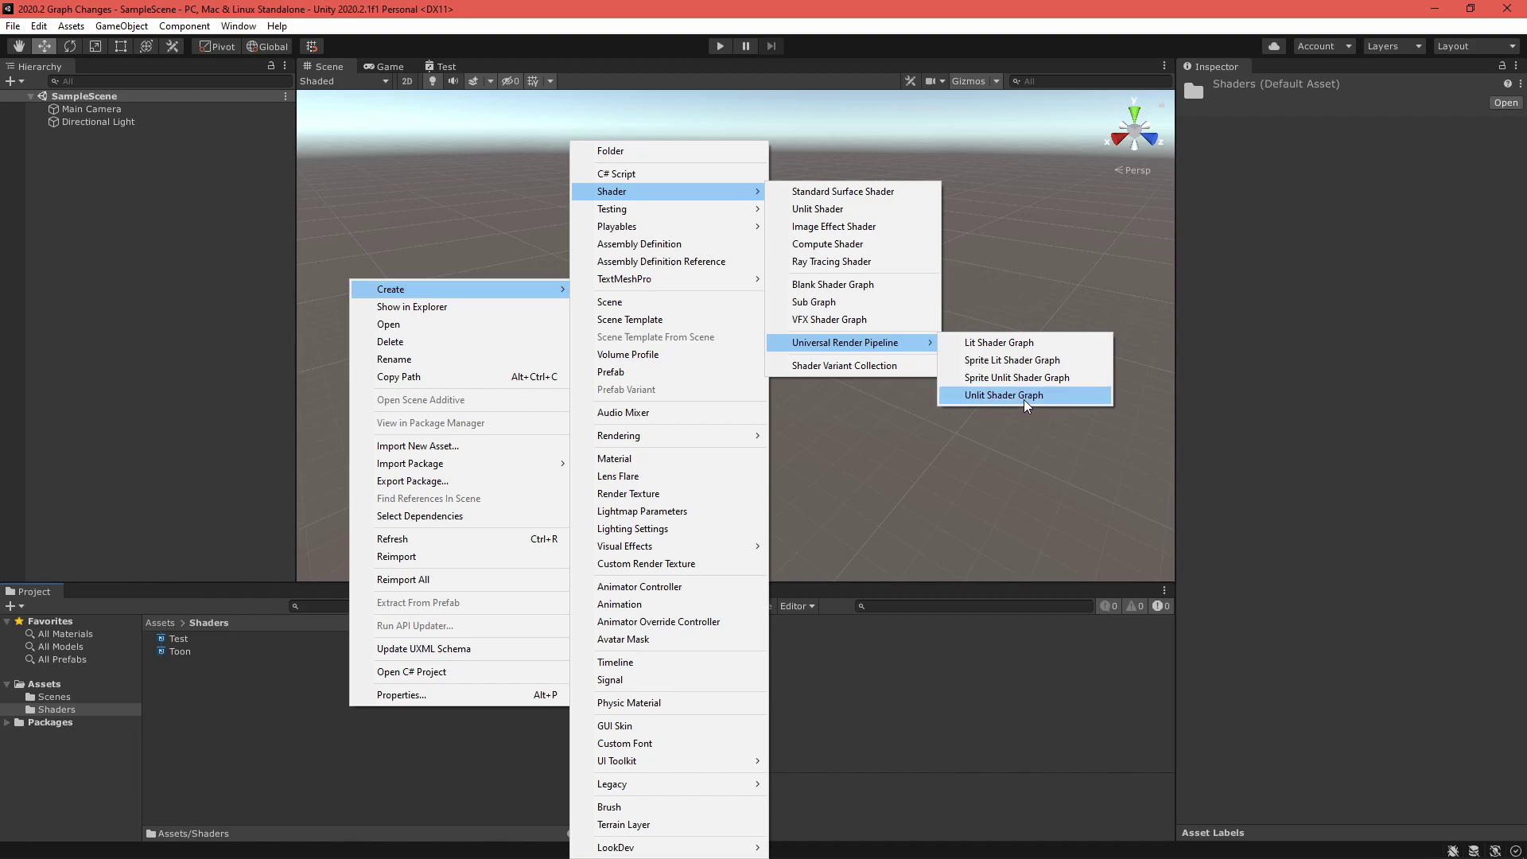
click(882, 289)
key(Return)
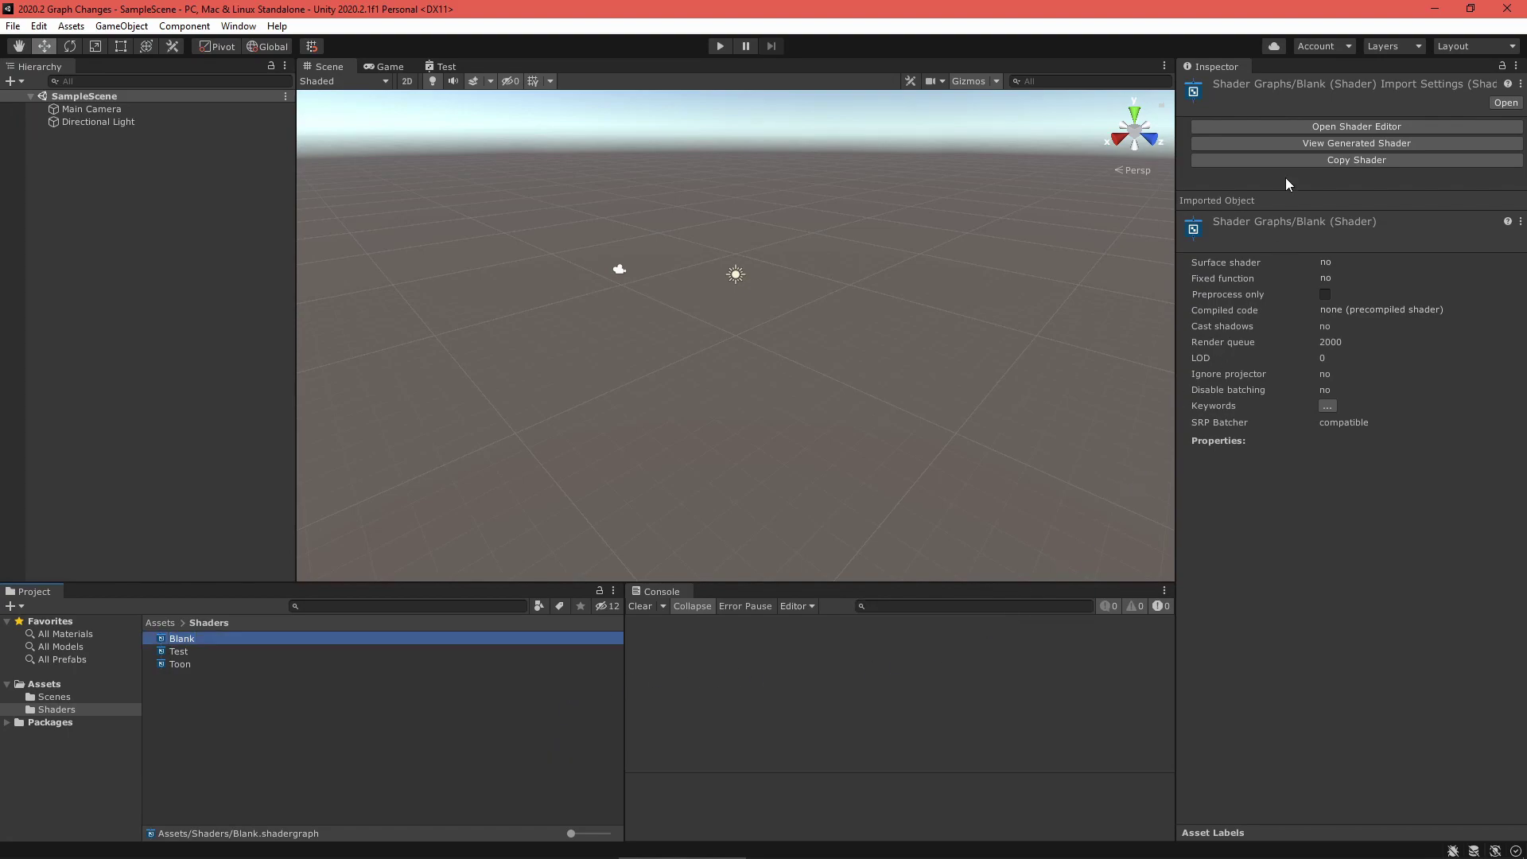
click(1286, 141)
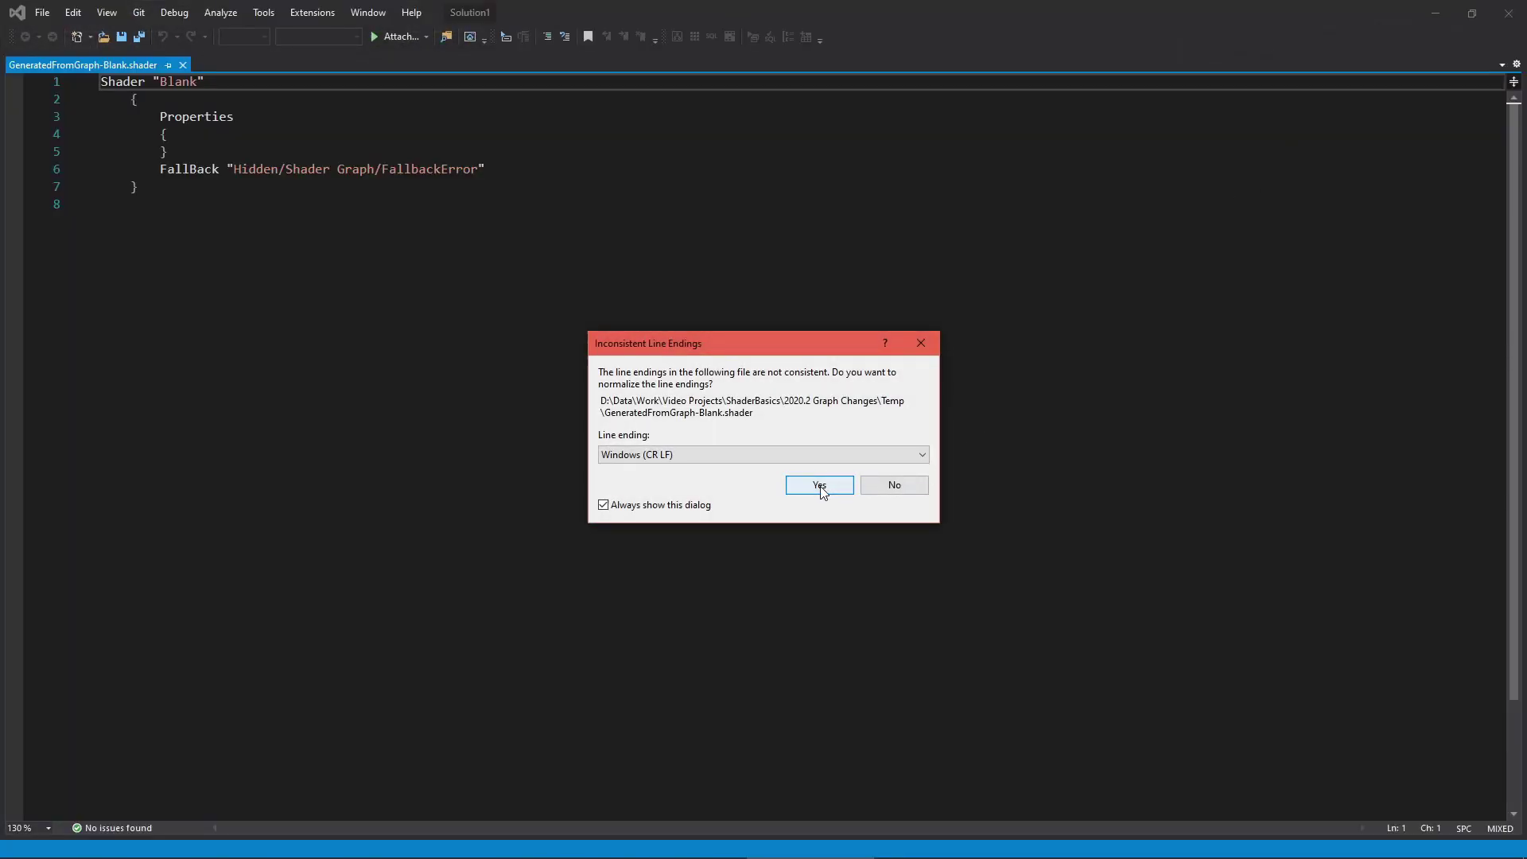
- Accept line-ending normalization, adjust the Vertex block, and drag a wire from the texture's RGBA output
click(820, 485)
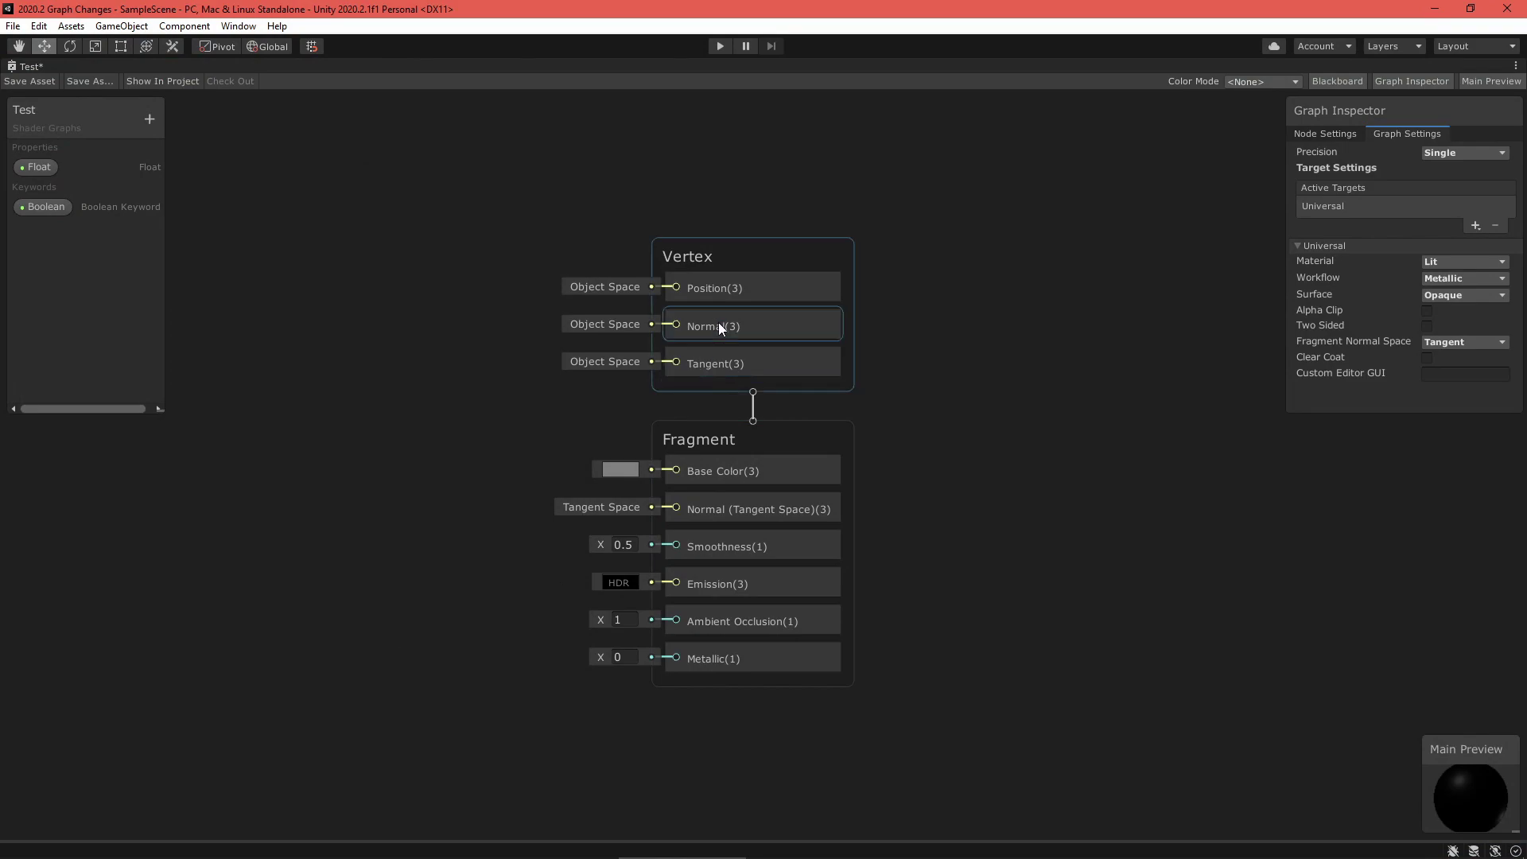
mouse_move(703, 251)
mouse_down()
mouse_move(733, 195)
mouse_move(665, 206)
mouse_move(700, 222)
mouse_up()
middle_drag(384, 269, 492, 320)
drag(868, 269, 870, 269)
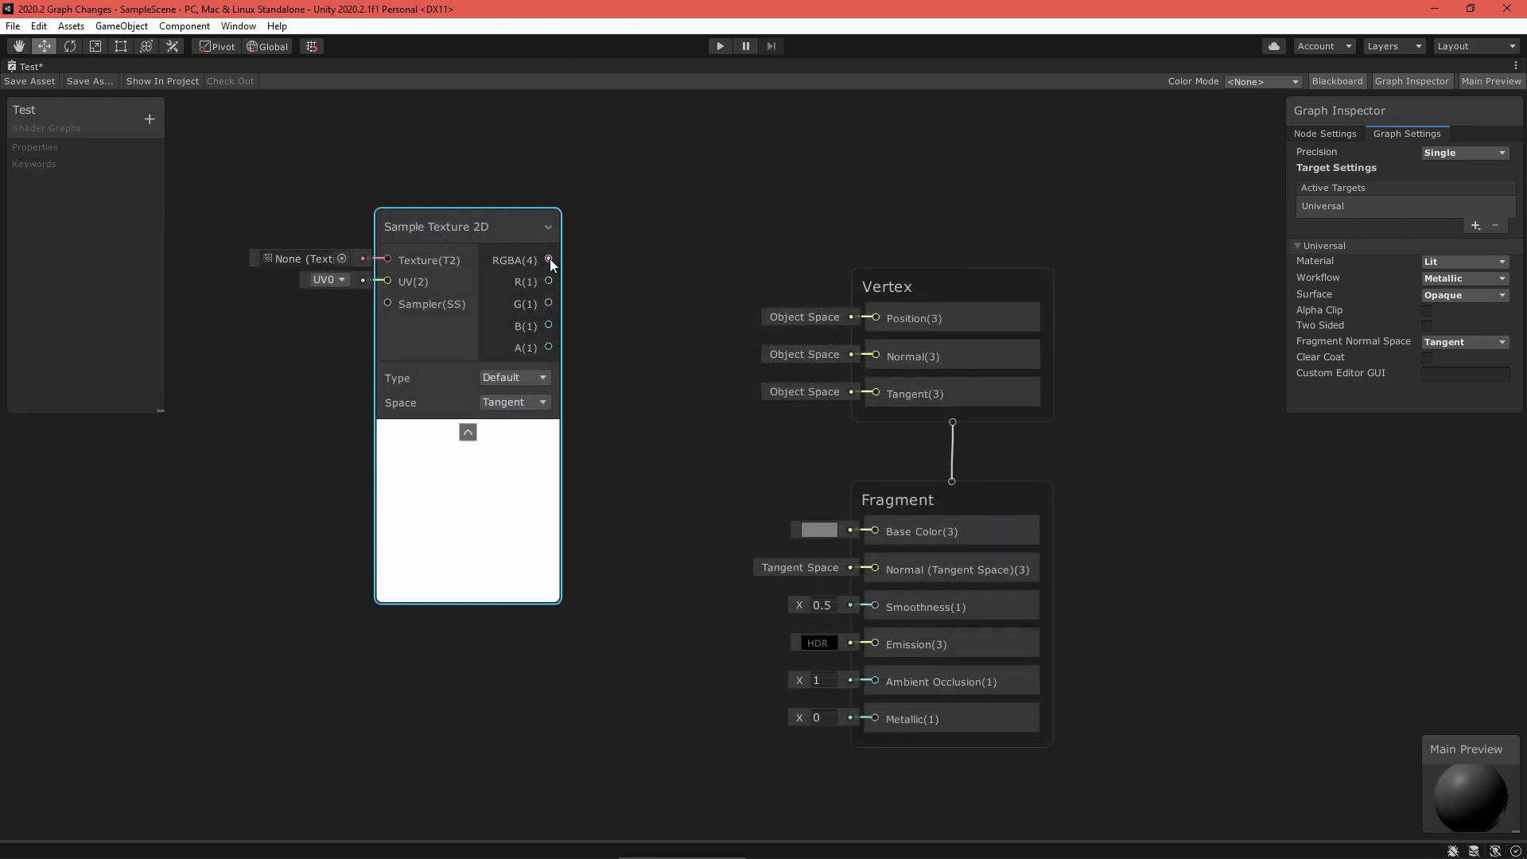
drag(550, 259, 877, 318)
- Move Sample Texture 2D lower left and wire its RGBA into Base Color
click(767, 224)
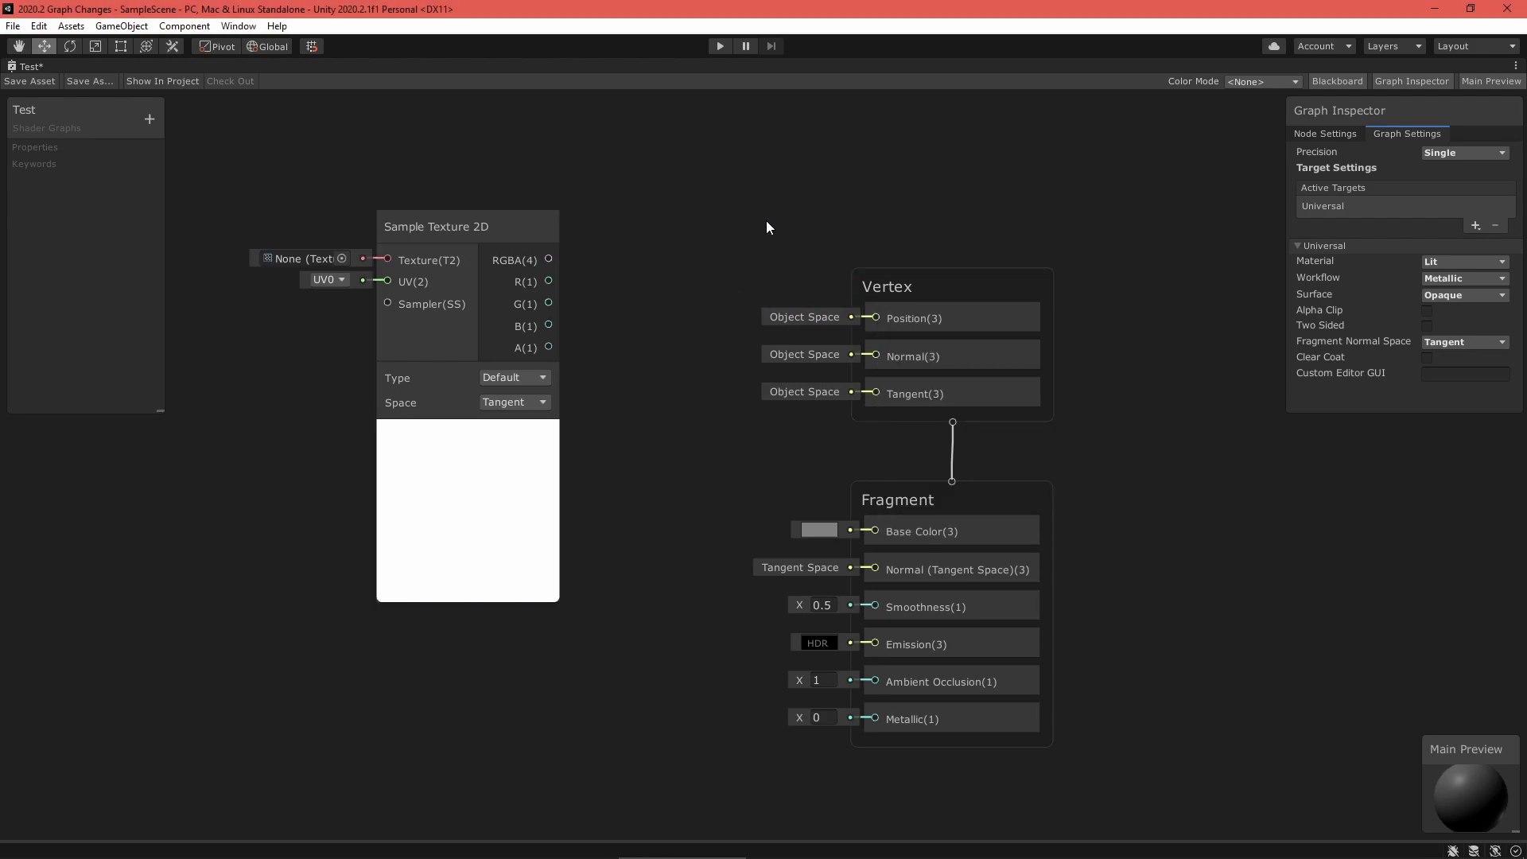
drag(466, 237, 423, 533)
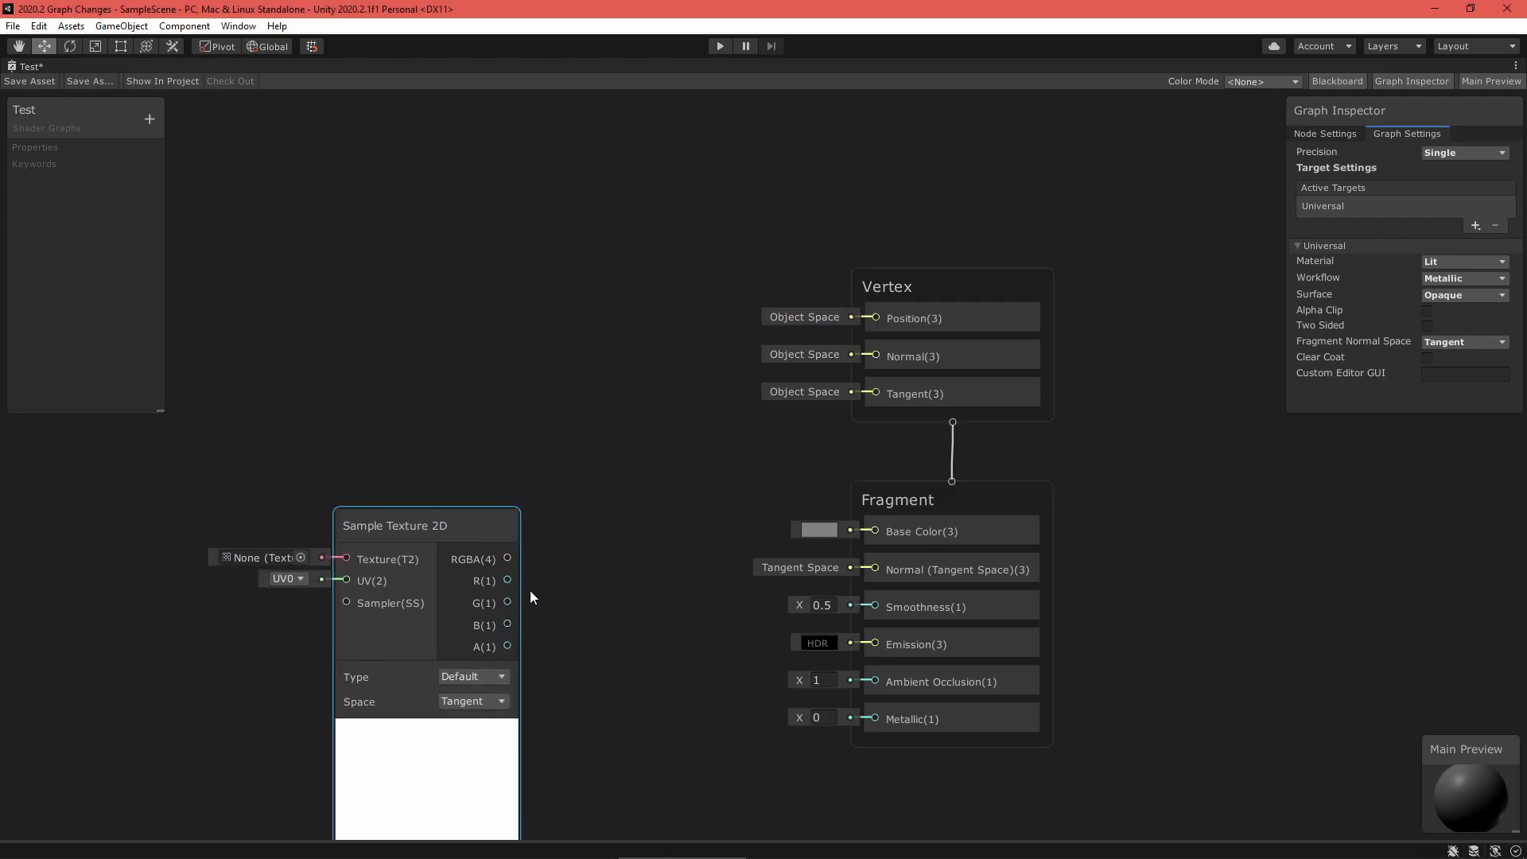
drag(507, 558, 869, 538)
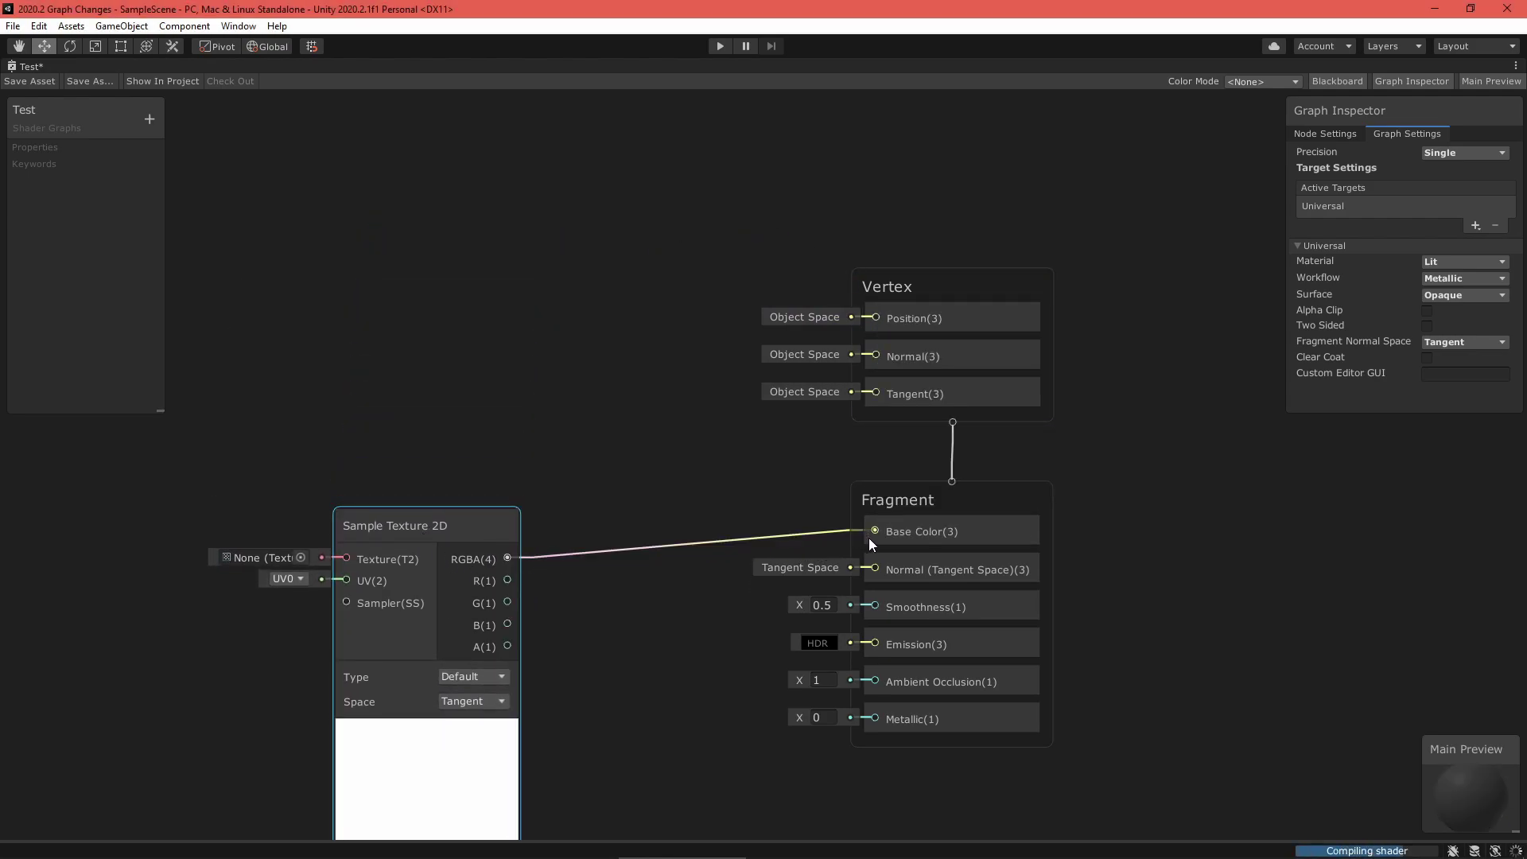
key(a)
- Add a Sample Texture 2D LOD node feeding its RGBA into vertex Position
right_click(539, 225)
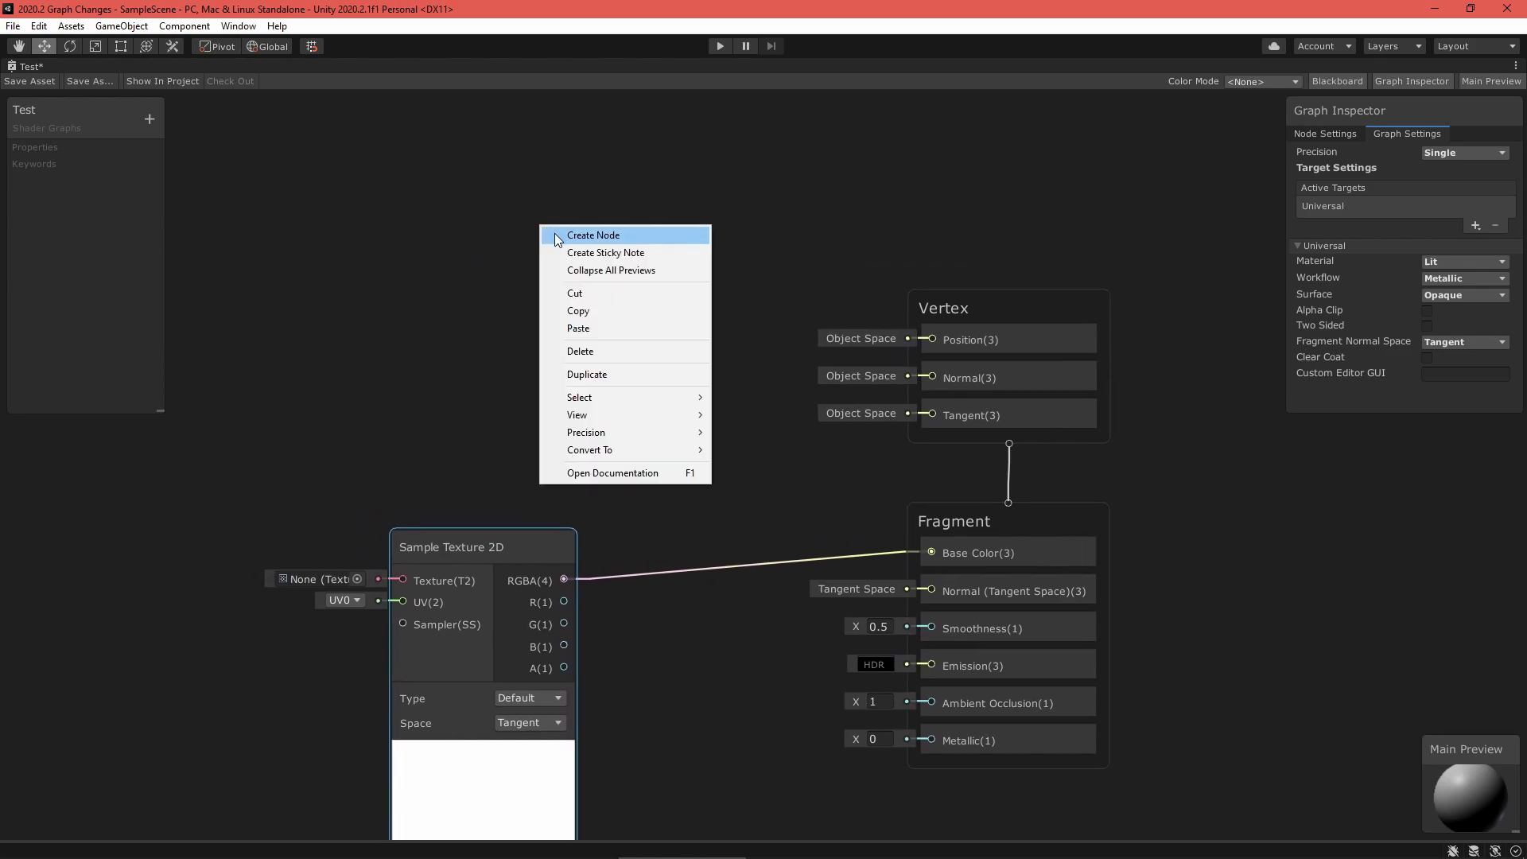
click(556, 232)
text(sampl)
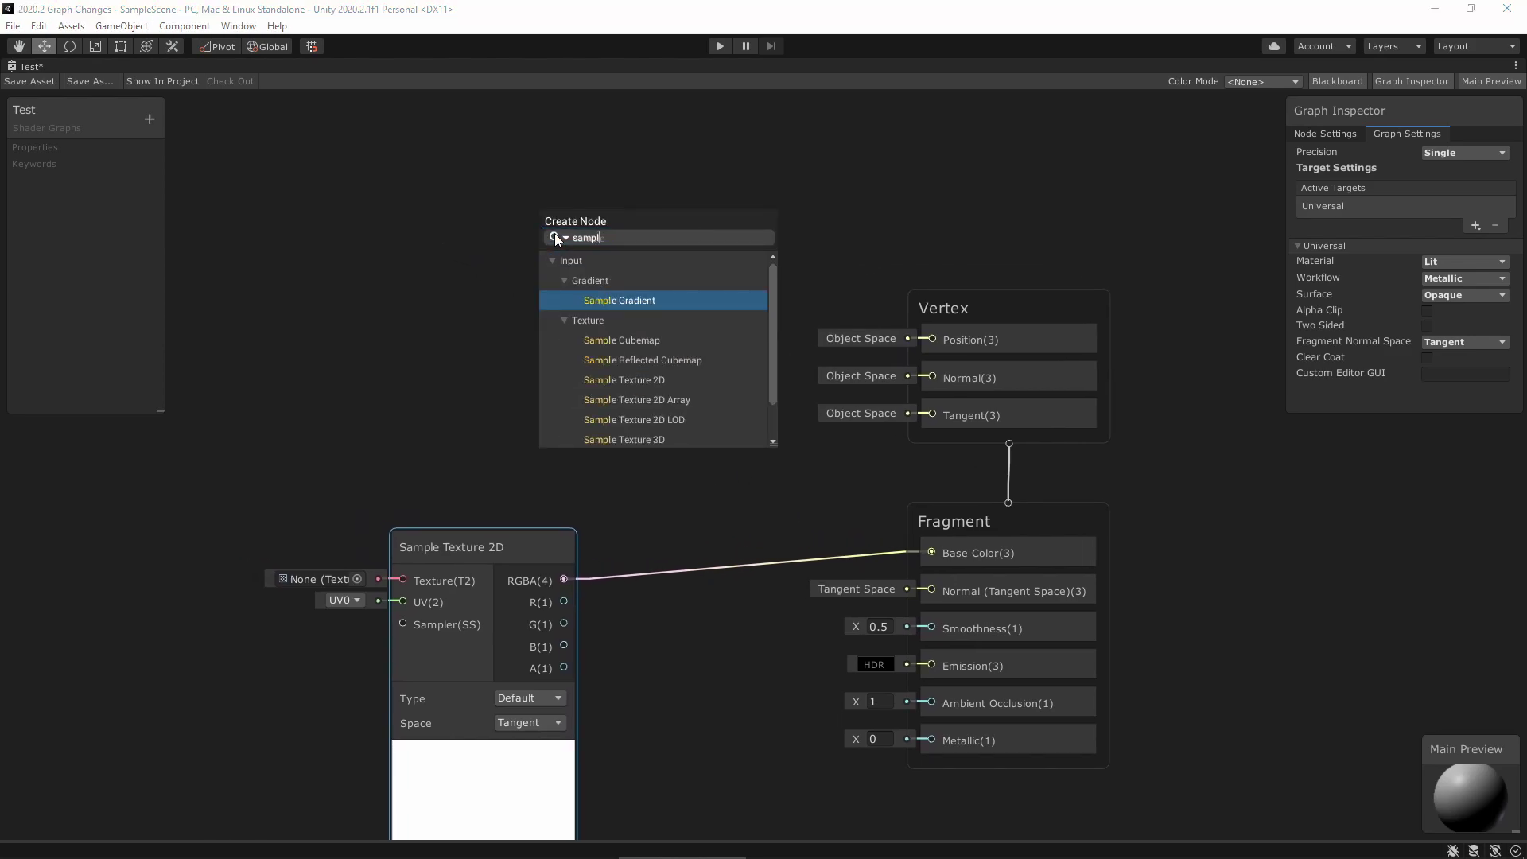
click(638, 418)
drag(623, 252, 476, 207)
drag(567, 248, 929, 425)
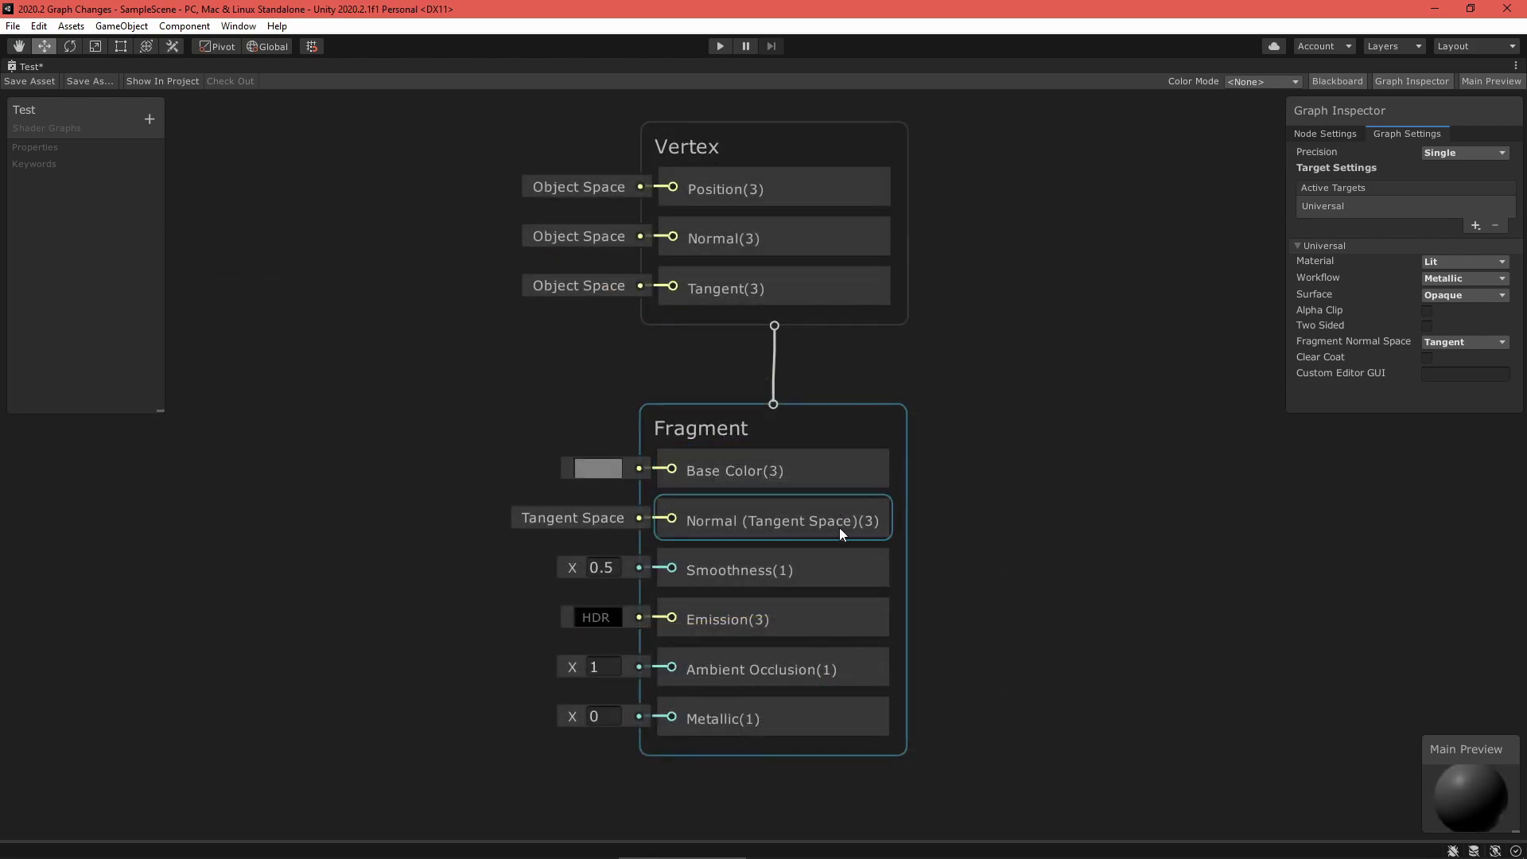
- Move Metallic above Ambient Occlusion, Smoothness and Emission down, and Normal above Base Color
drag(813, 719, 816, 658)
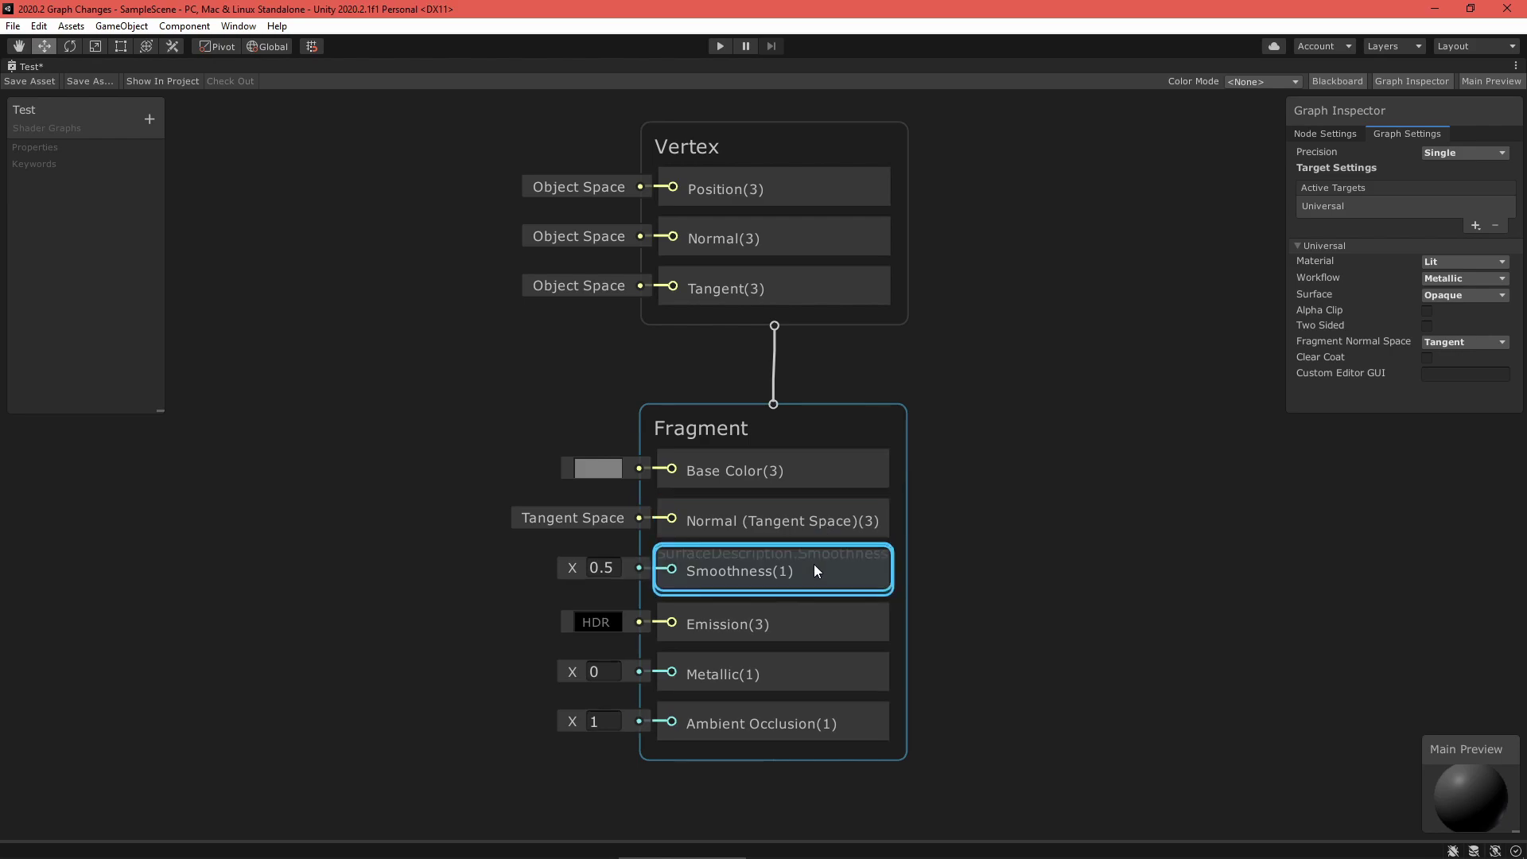
drag(814, 565, 815, 632)
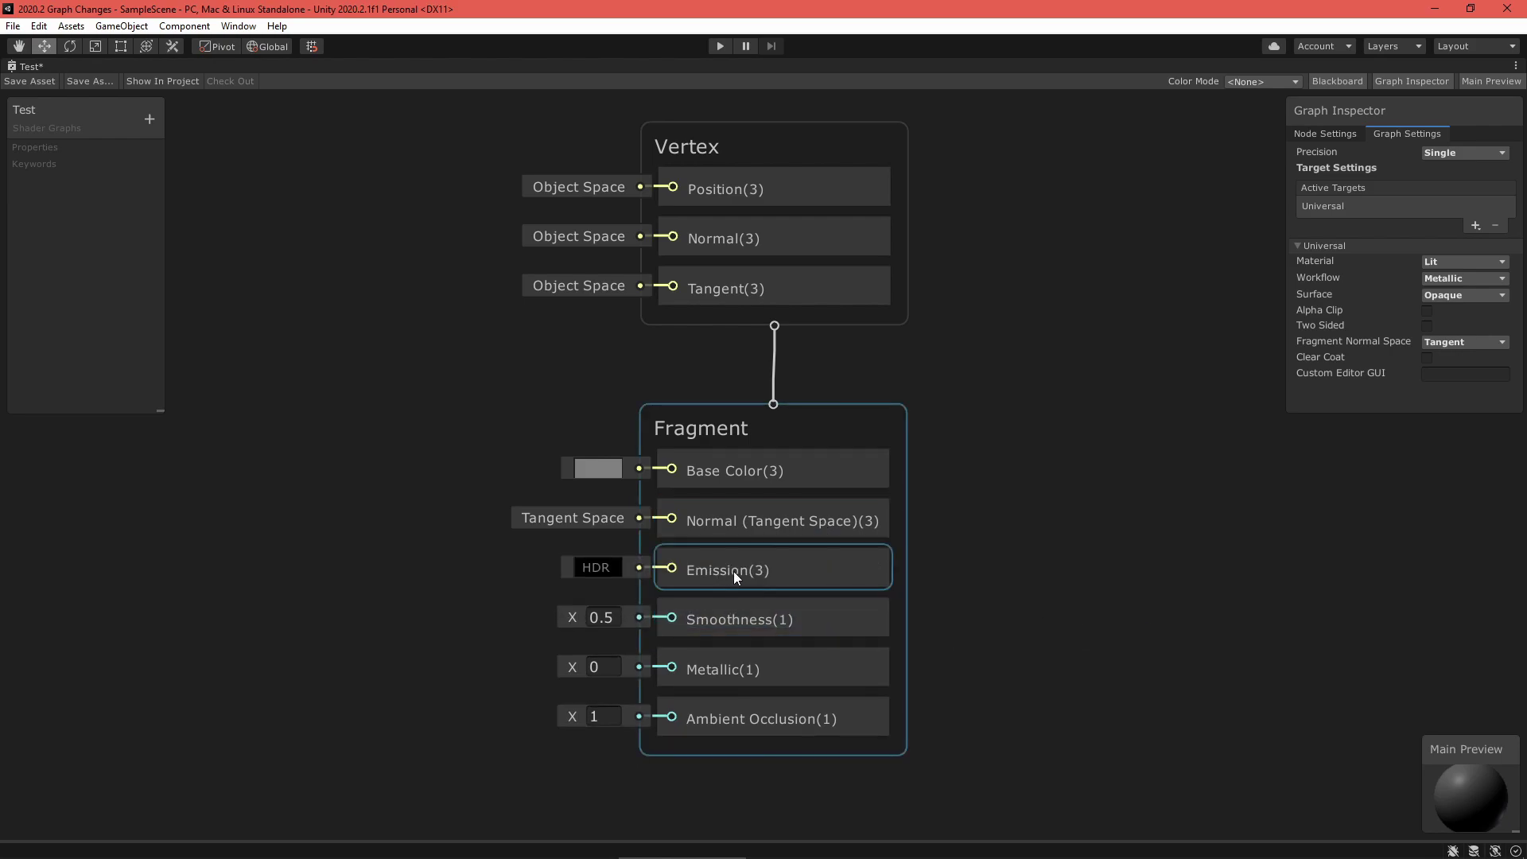
drag(733, 571, 763, 728)
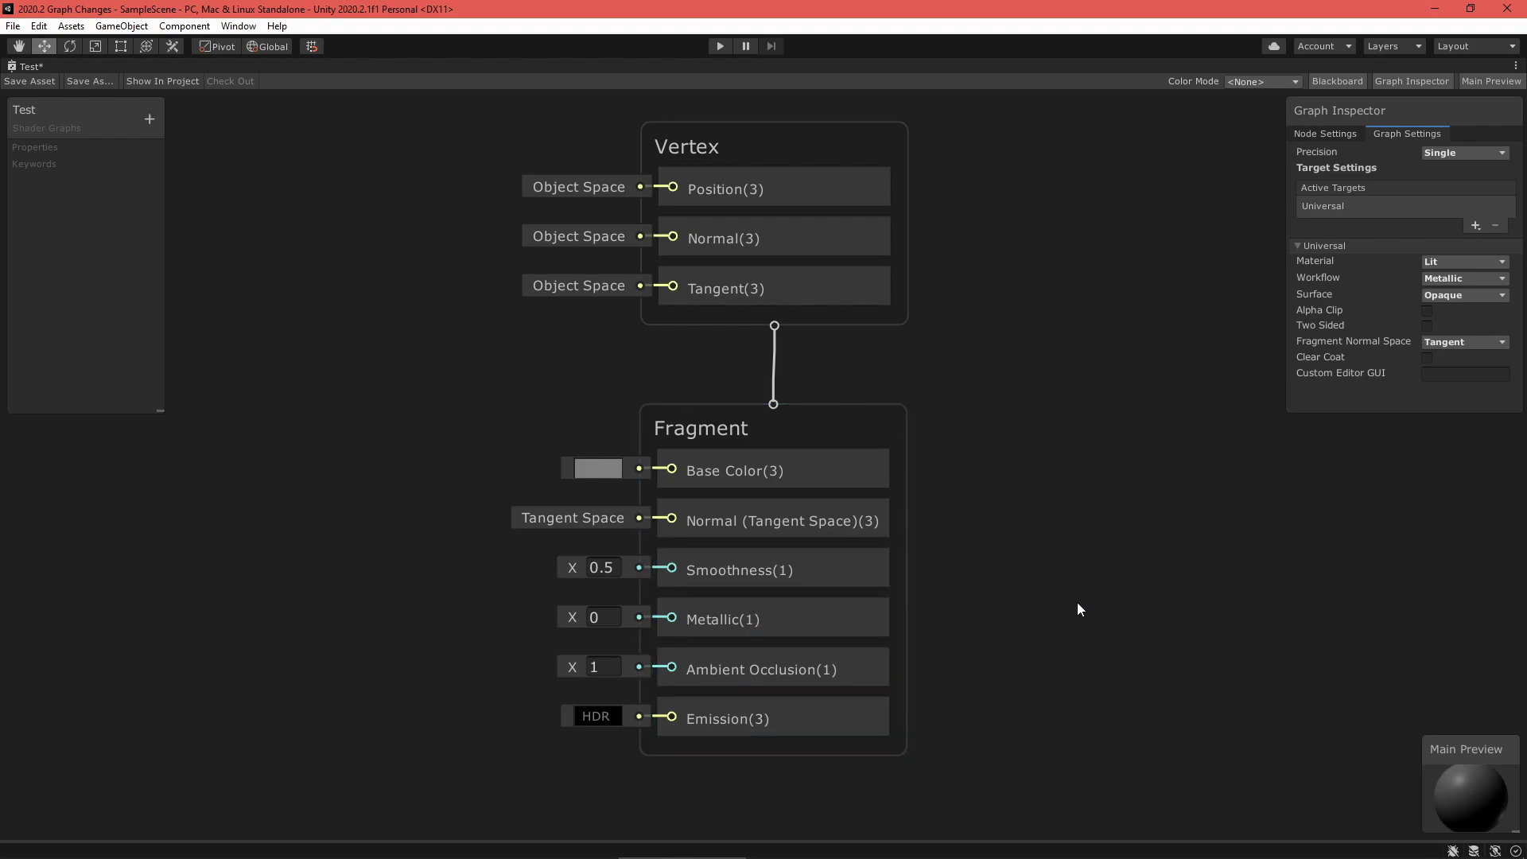
drag(809, 513, 789, 465)
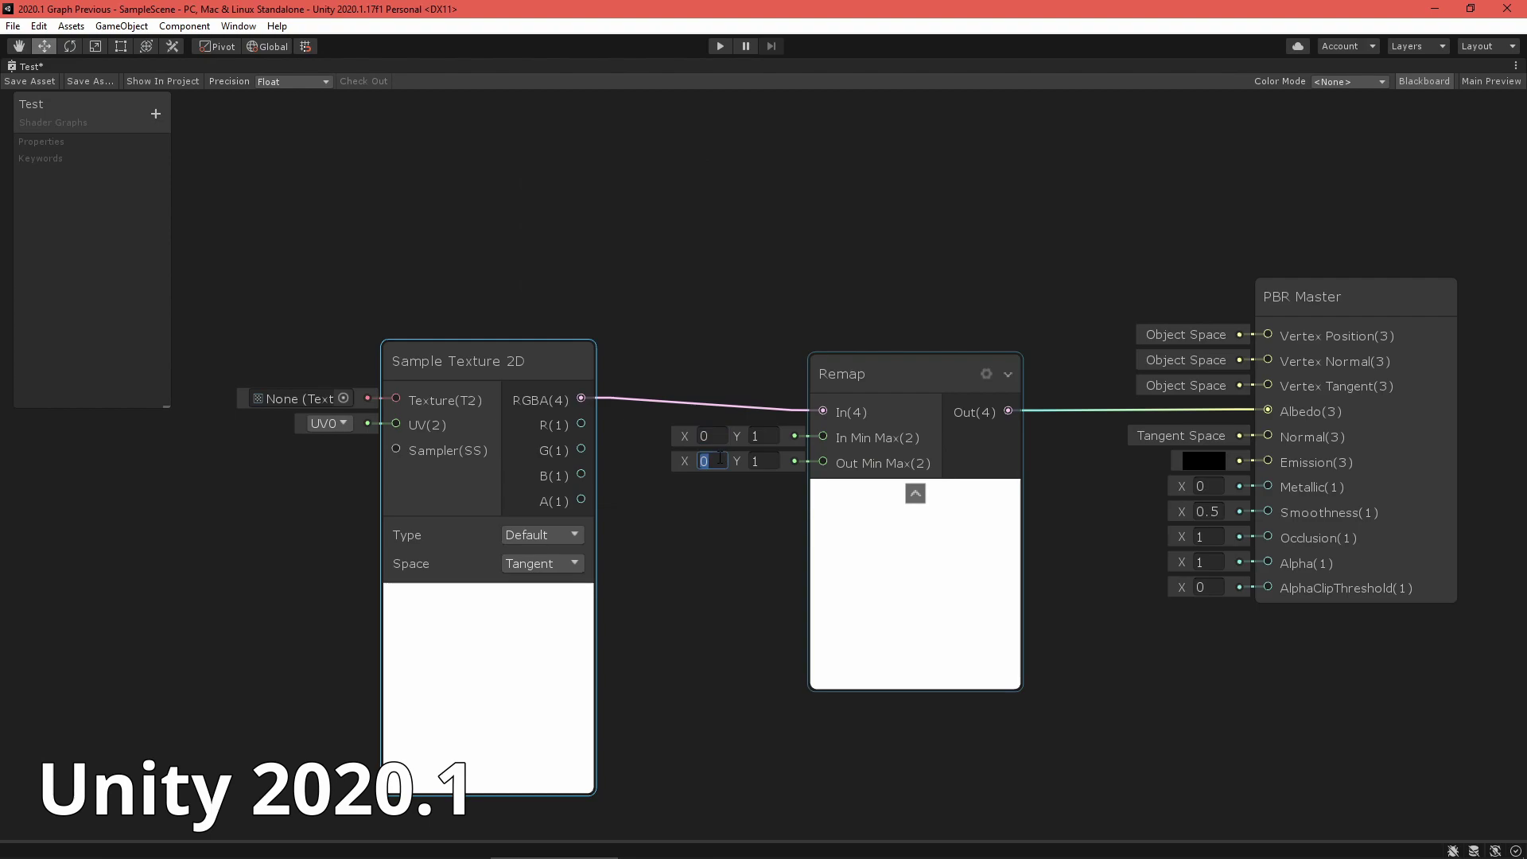
- Nudge the Sample Texture 2D node right and make room below the graph
middle_drag(789, 423, 686, 245)
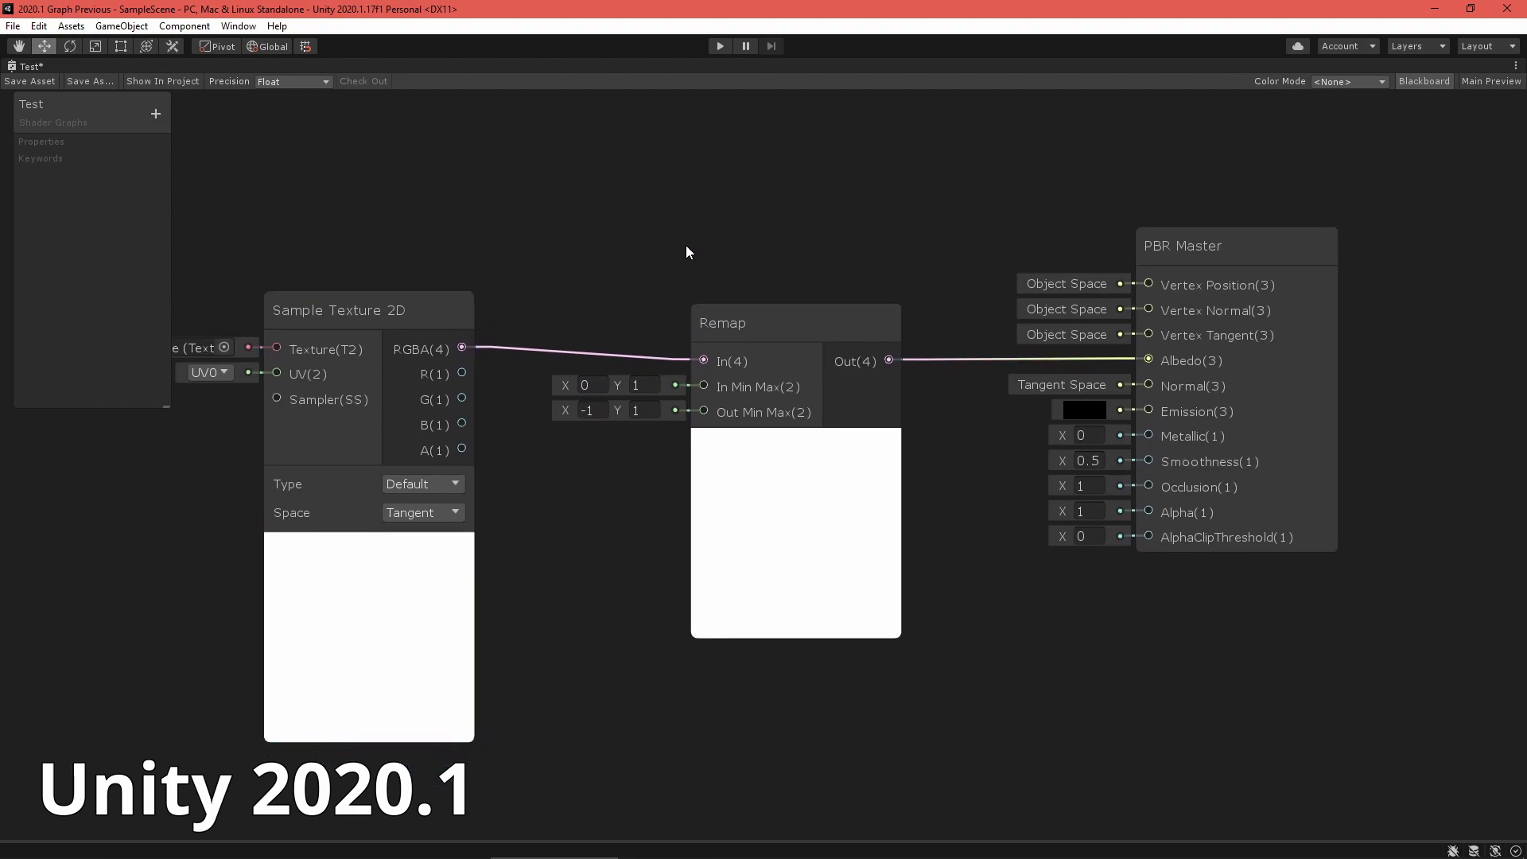
click(394, 302)
drag(400, 309, 413, 309)
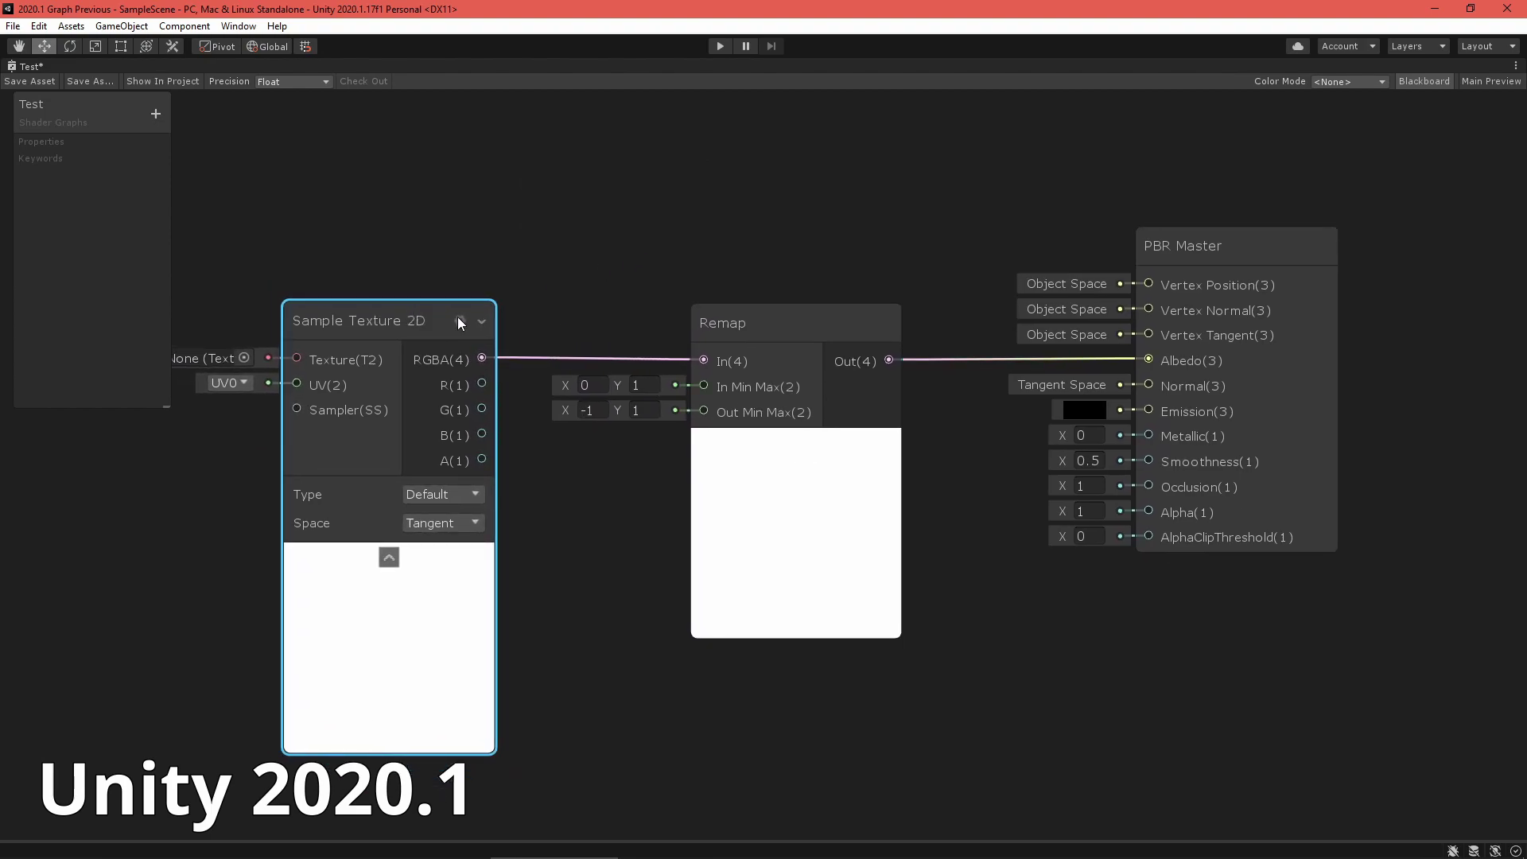
scroll(903, 483, down, 1)
middle_drag(814, 698, 799, 657)
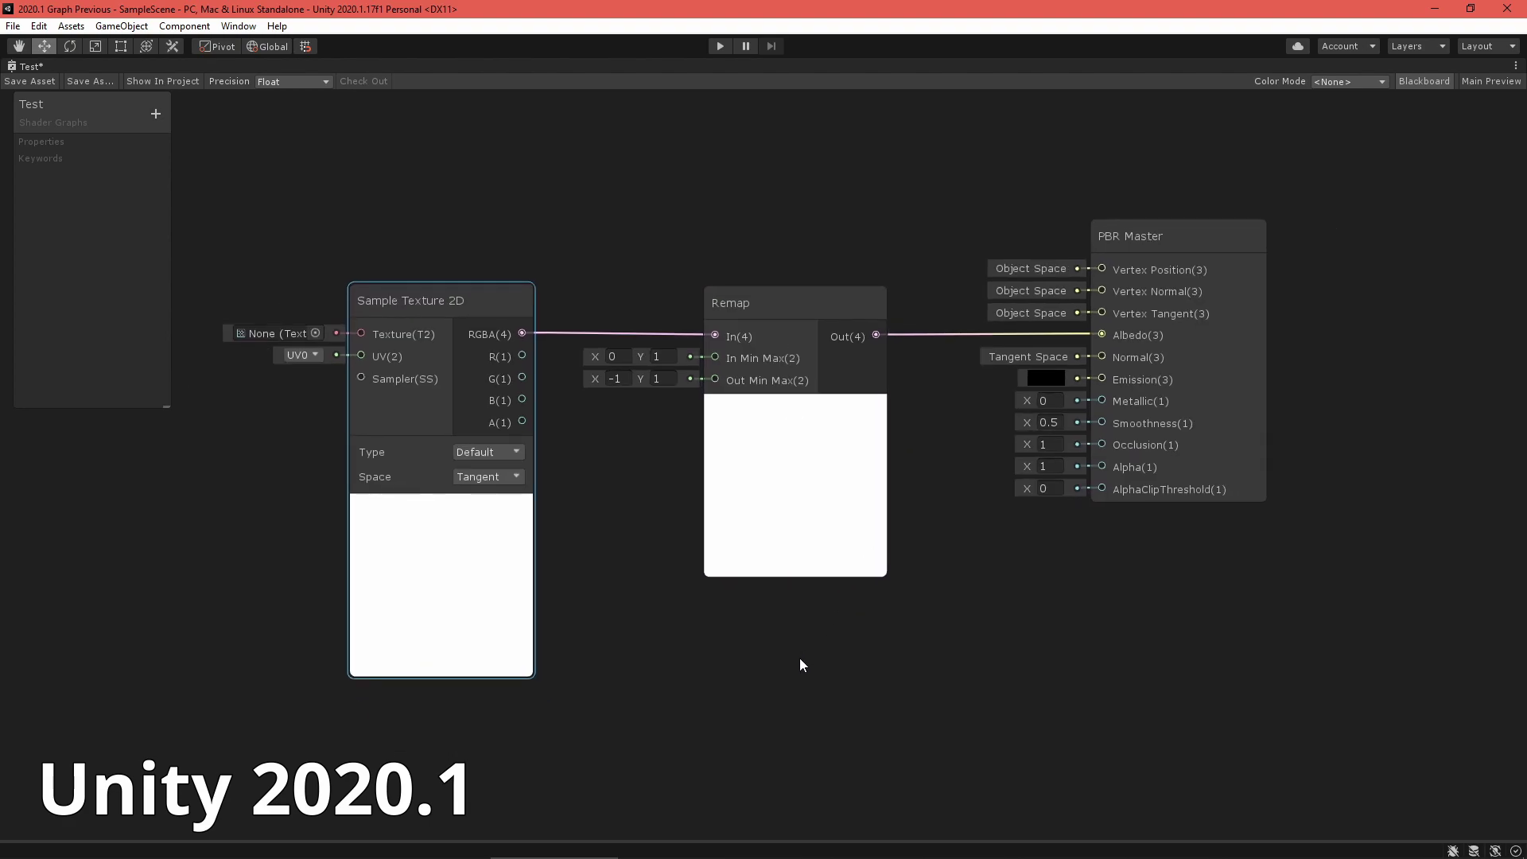
- Add an Unlit Master node and place it above the Remap node
right_click(695, 646)
click(742, 415)
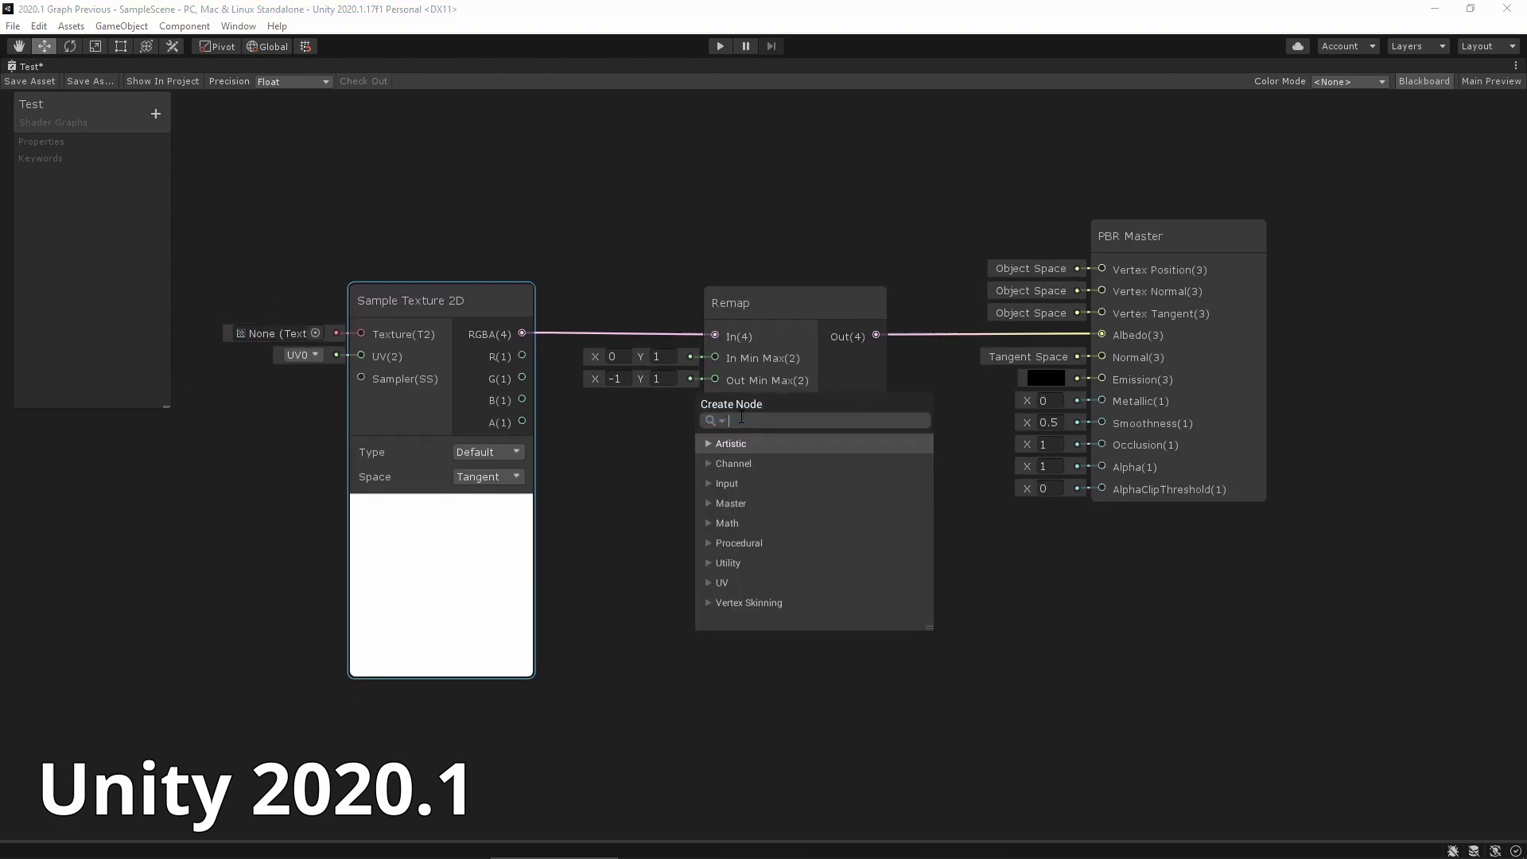
text(unl)
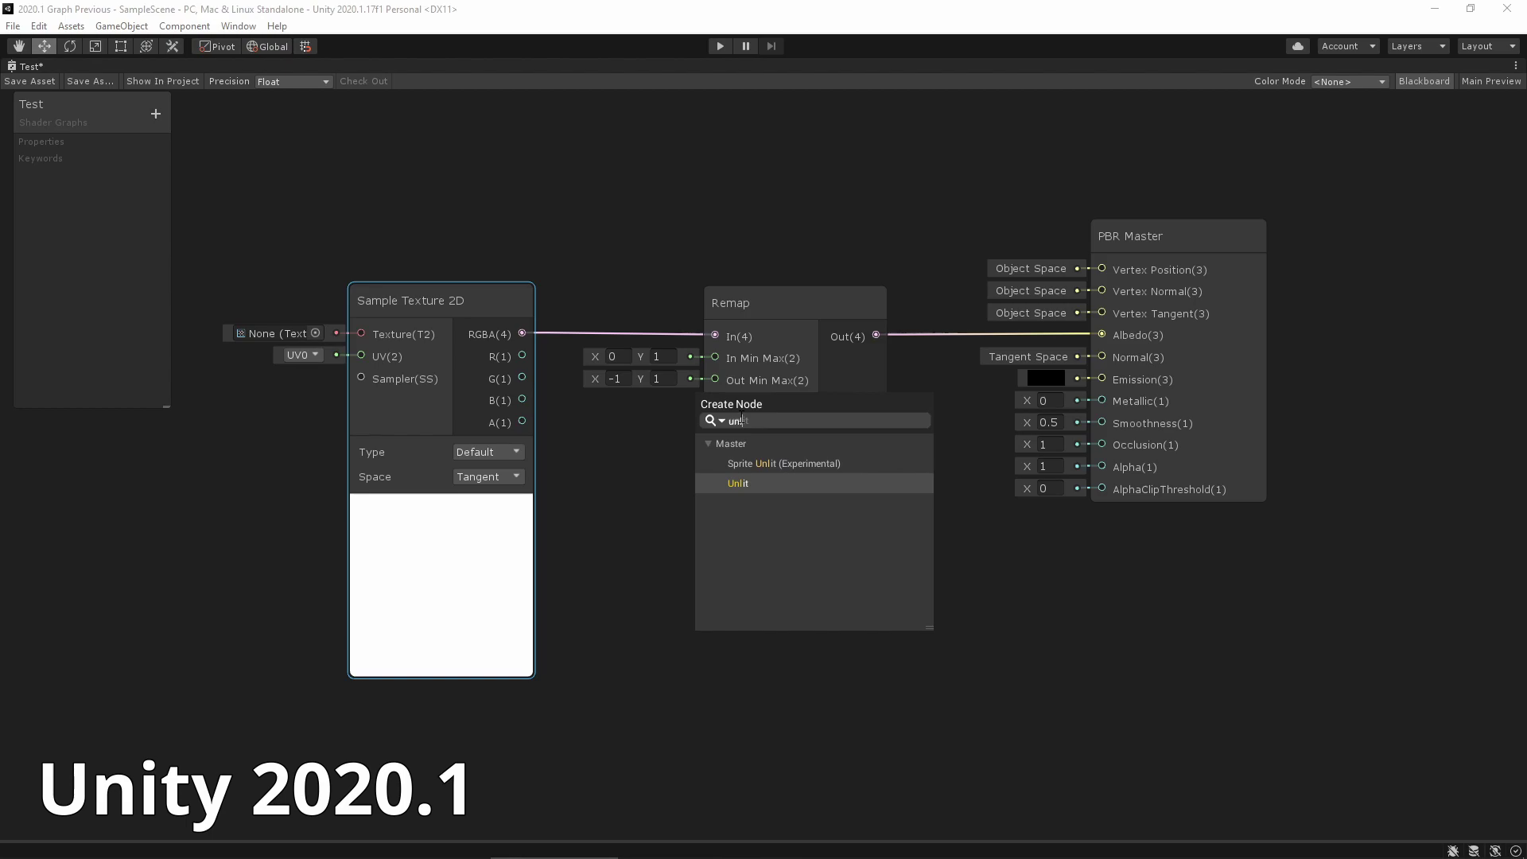
key(Return)
drag(762, 684, 709, 195)
drag(523, 452, 659, 294)
- Wire Sample Texture RGBA into Unlit Master Color and set it as active master
drag(699, 195, 750, 193)
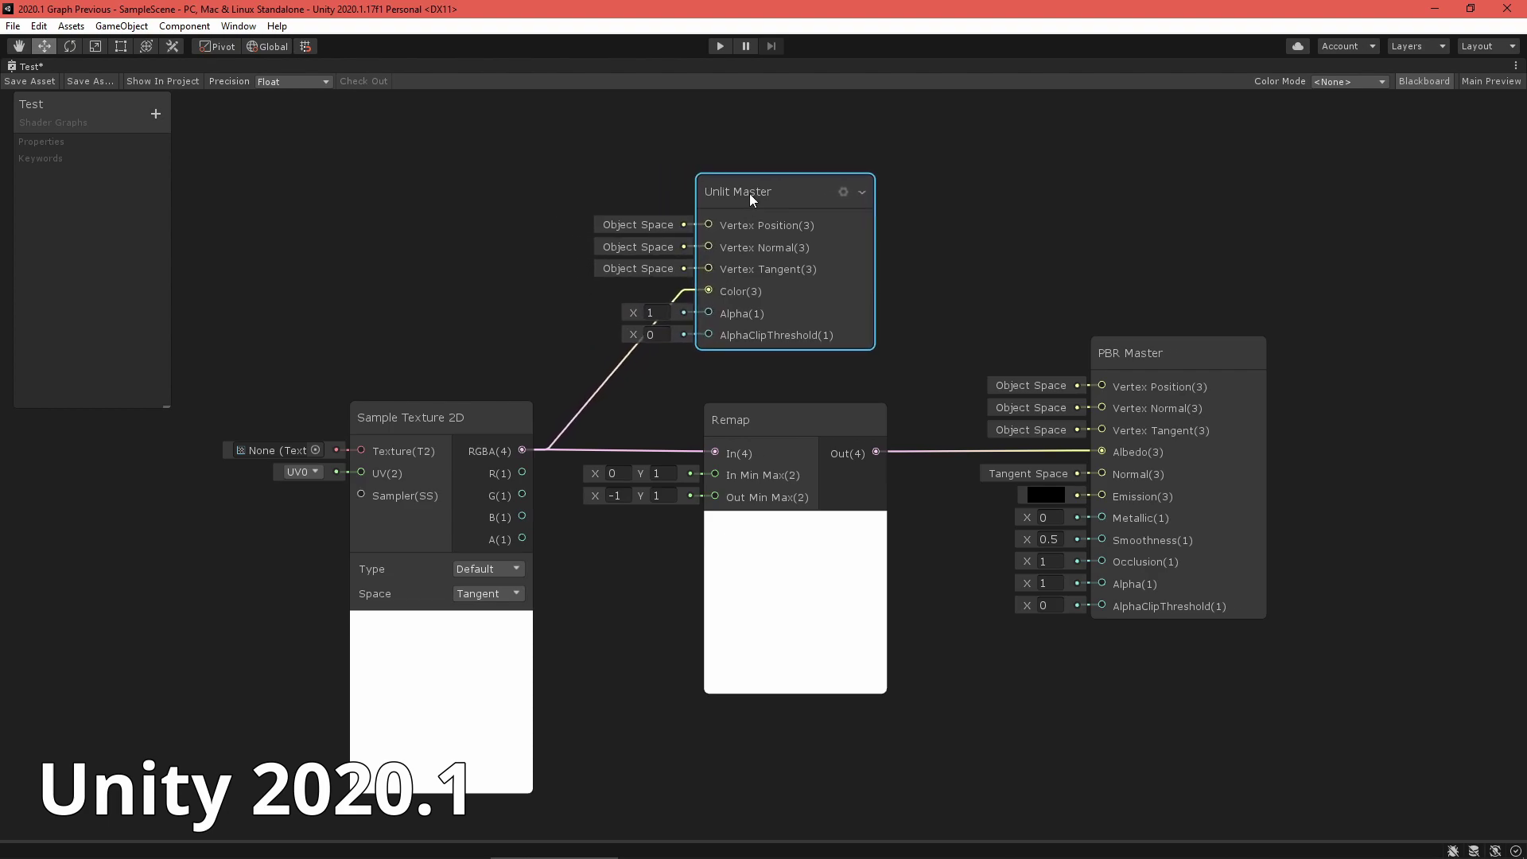
right_click(750, 193)
click(781, 208)
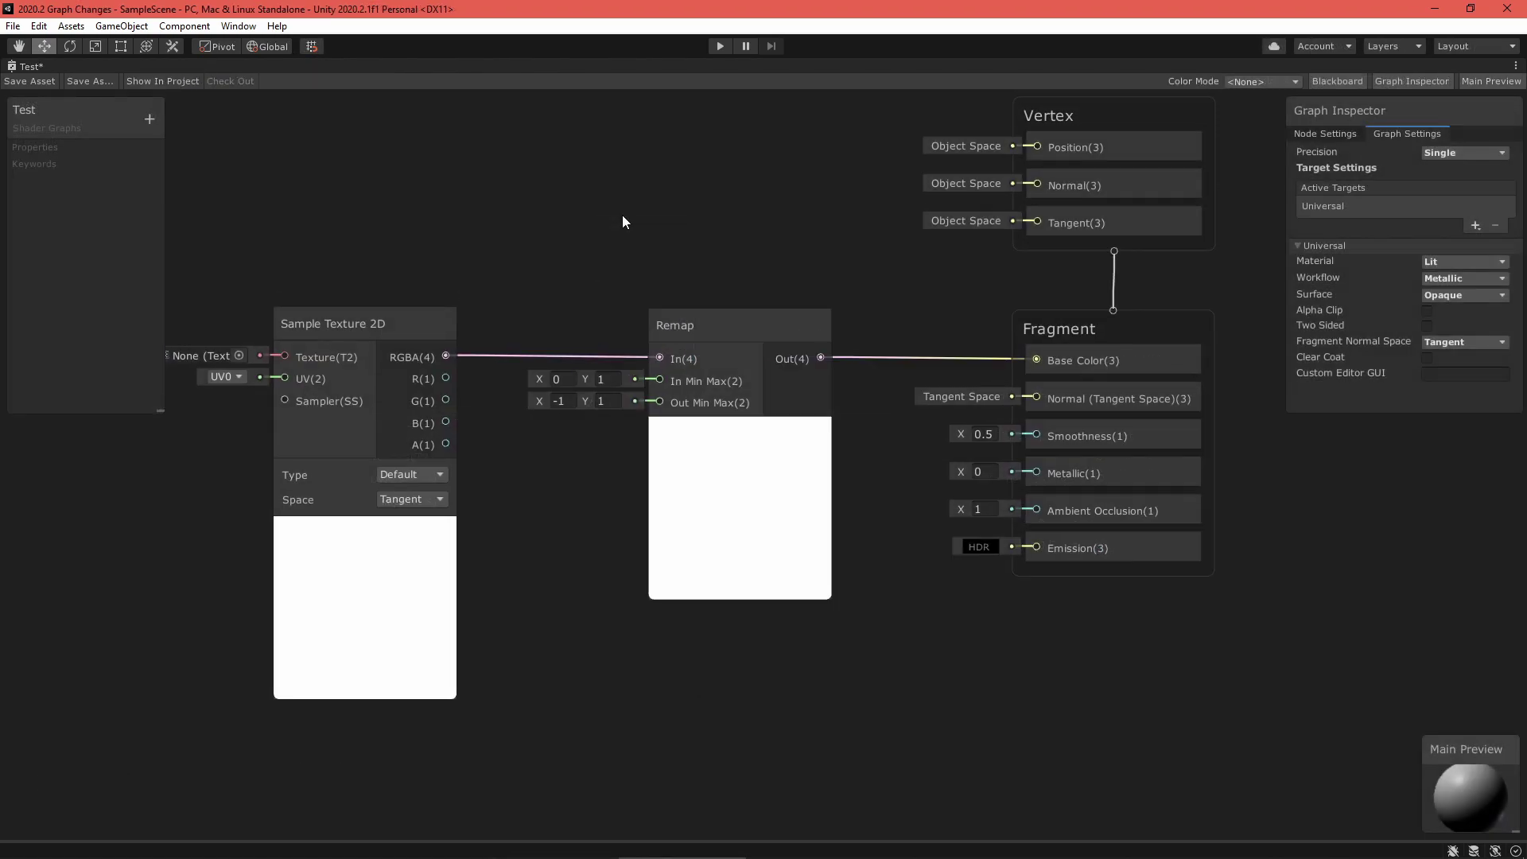
- Move Remap down and connect Sample Texture 2D RGBA directly to Fragment Base Color
drag(718, 362, 720, 476)
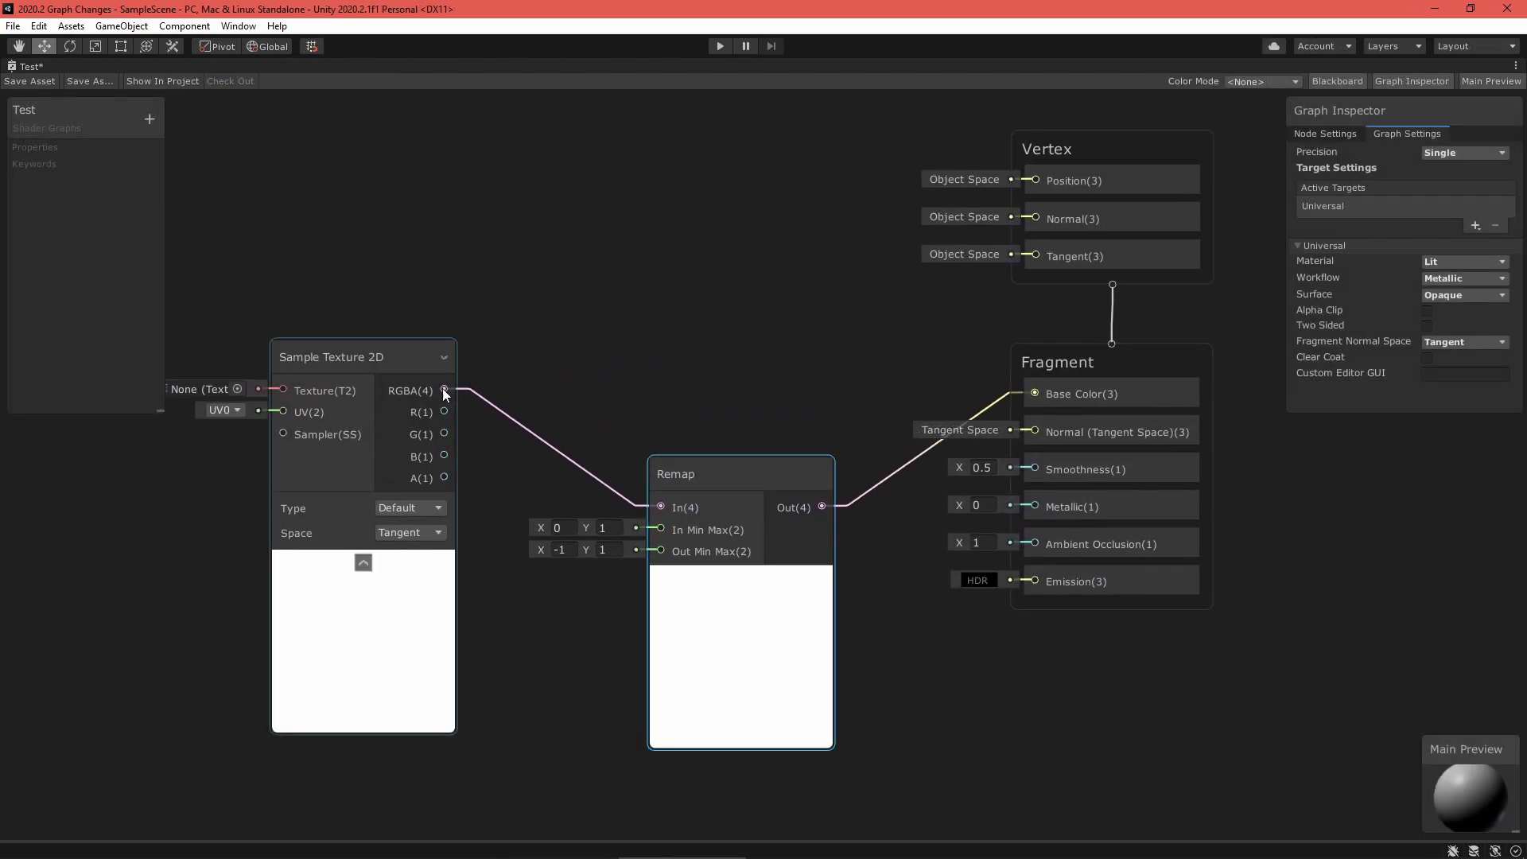
drag(443, 388, 1038, 392)
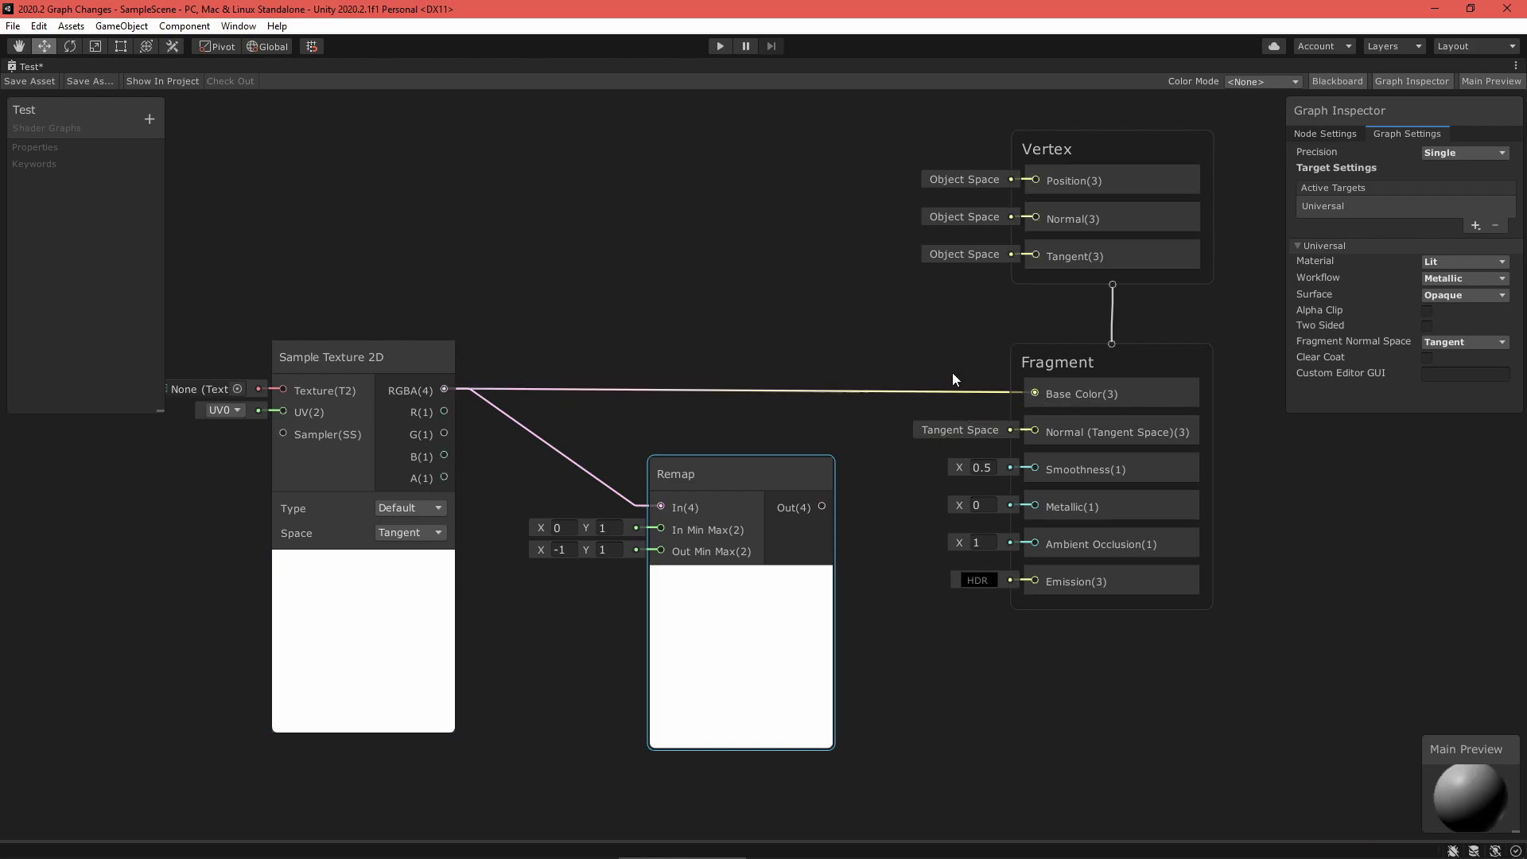
click(632, 254)
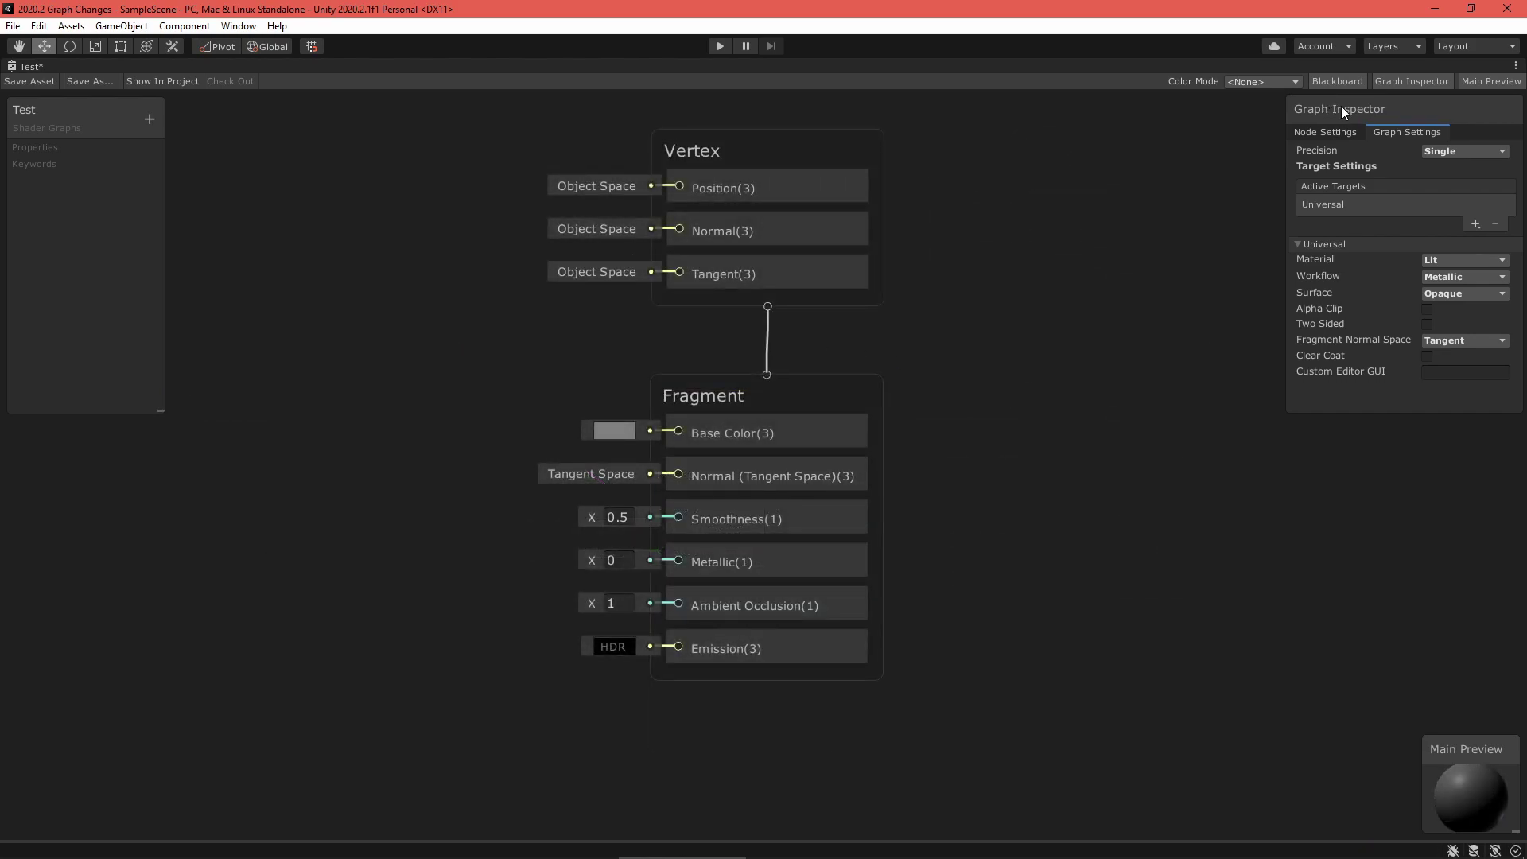
- Move the Graph Inspector left, enlarge it, and position it beside the master stack
drag(1341, 106, 1121, 130)
drag(1070, 434, 1002, 499)
drag(1072, 136, 1031, 184)
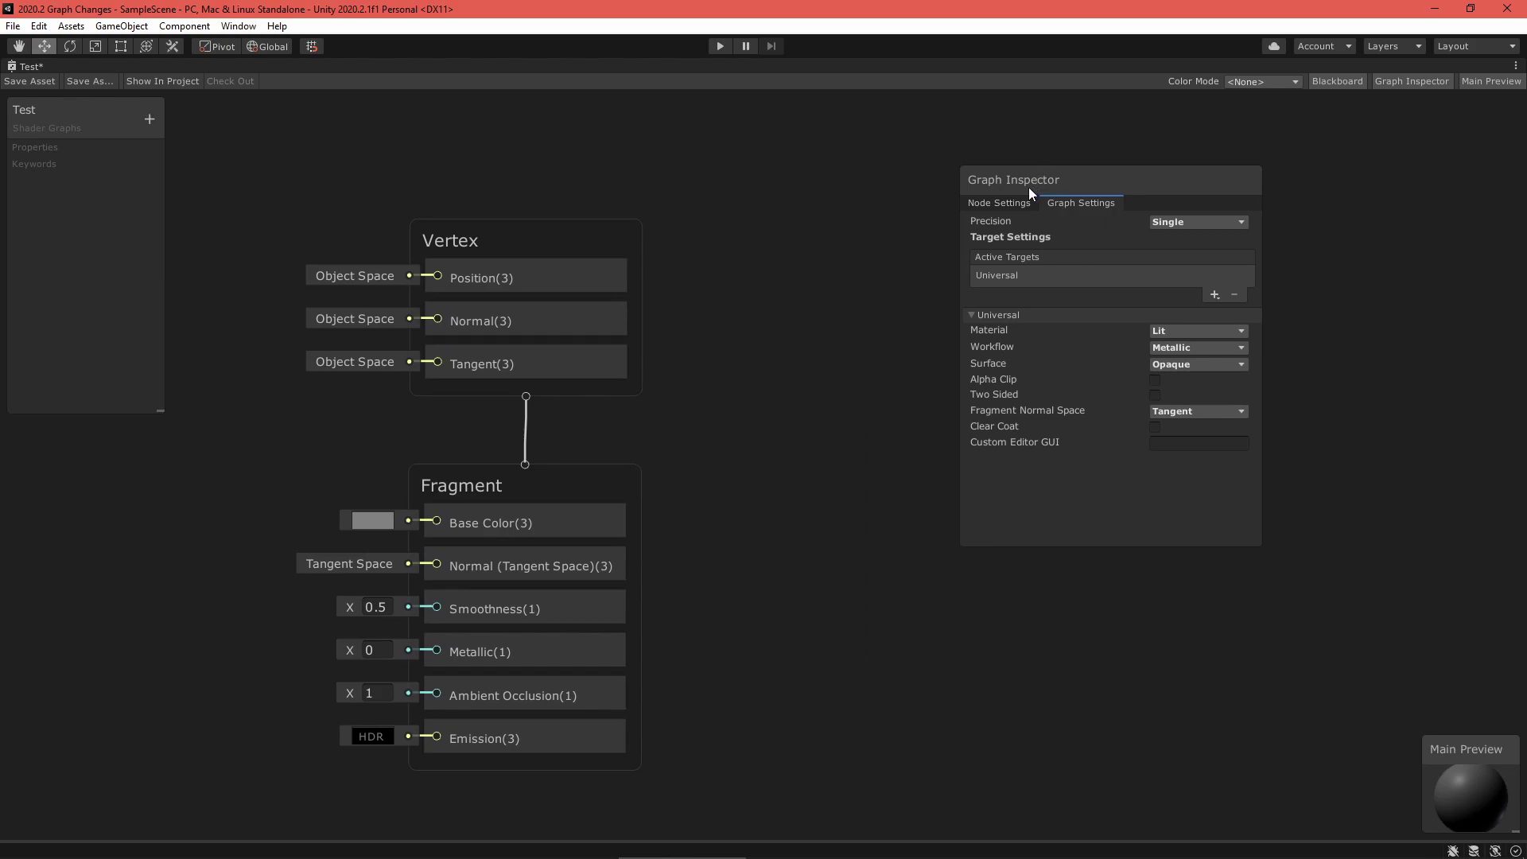
drag(1028, 188, 838, 251)
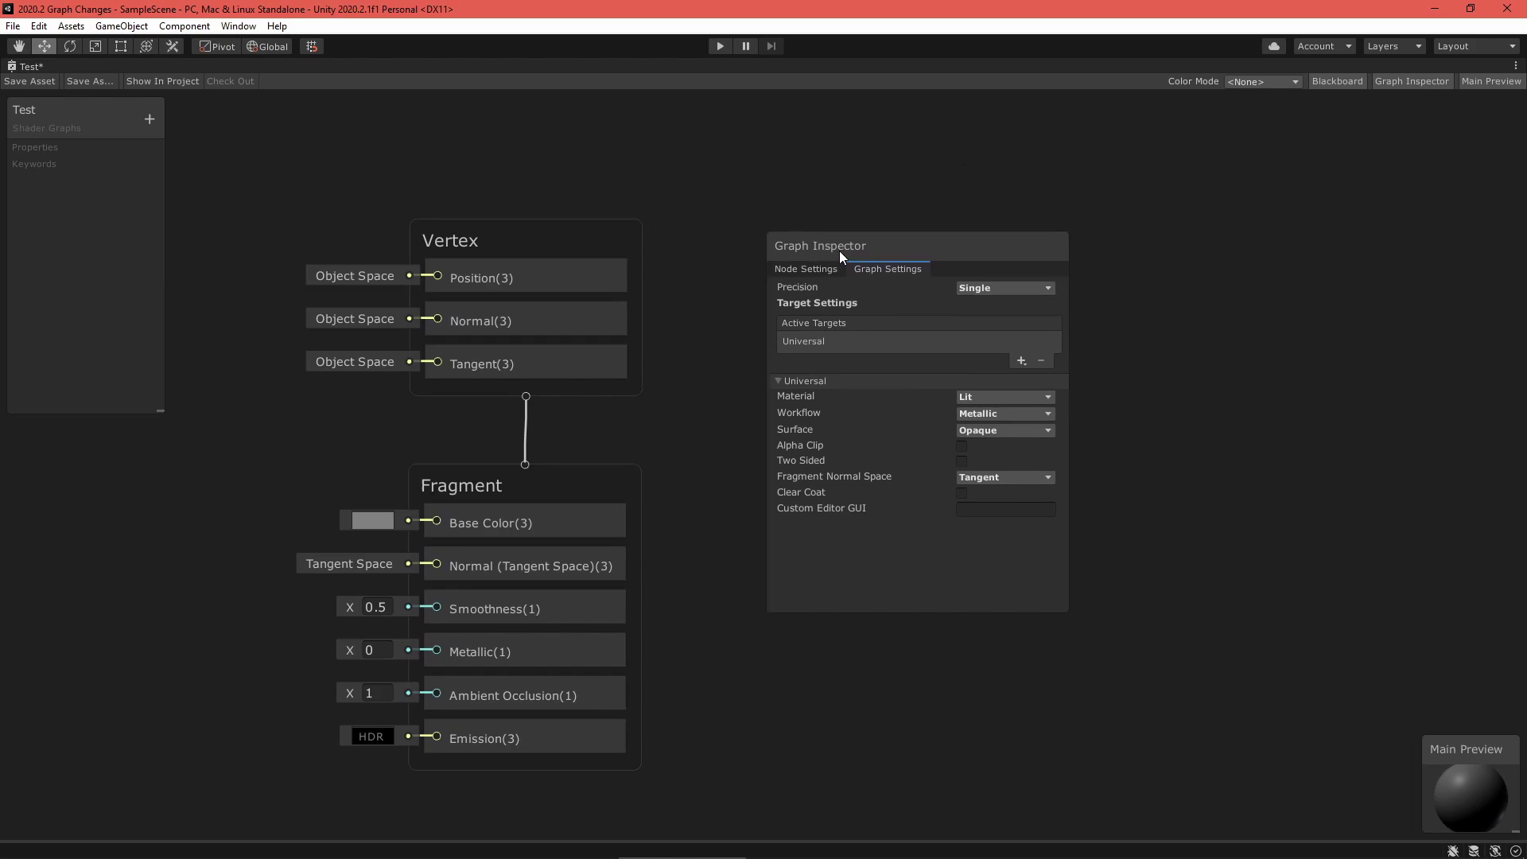
middle_drag(723, 188, 762, 191)
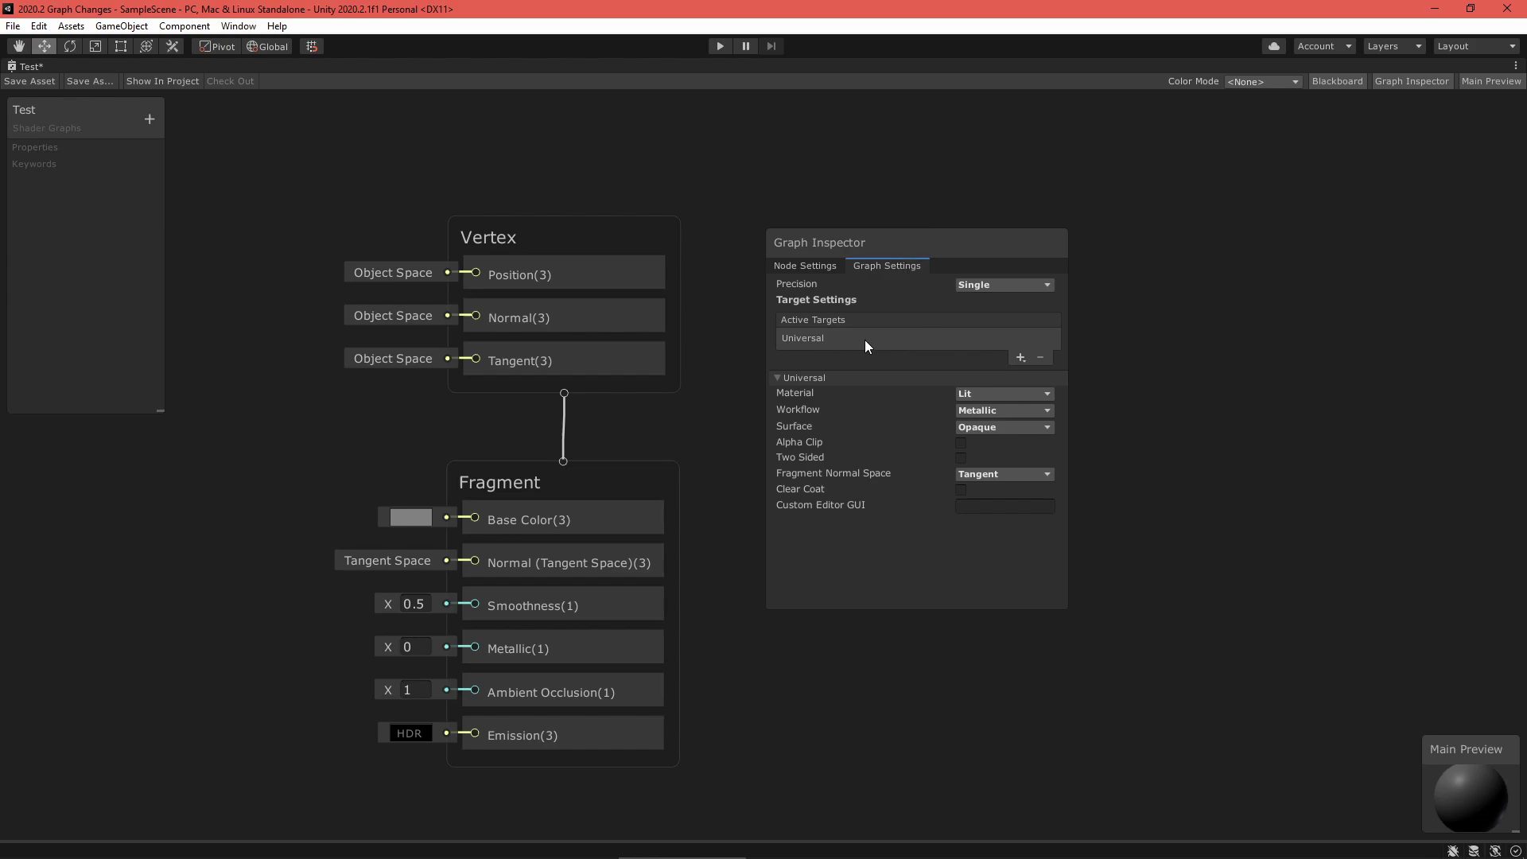
- Select the Universal target and install the High Definition RP 10.2.2 package
click(812, 338)
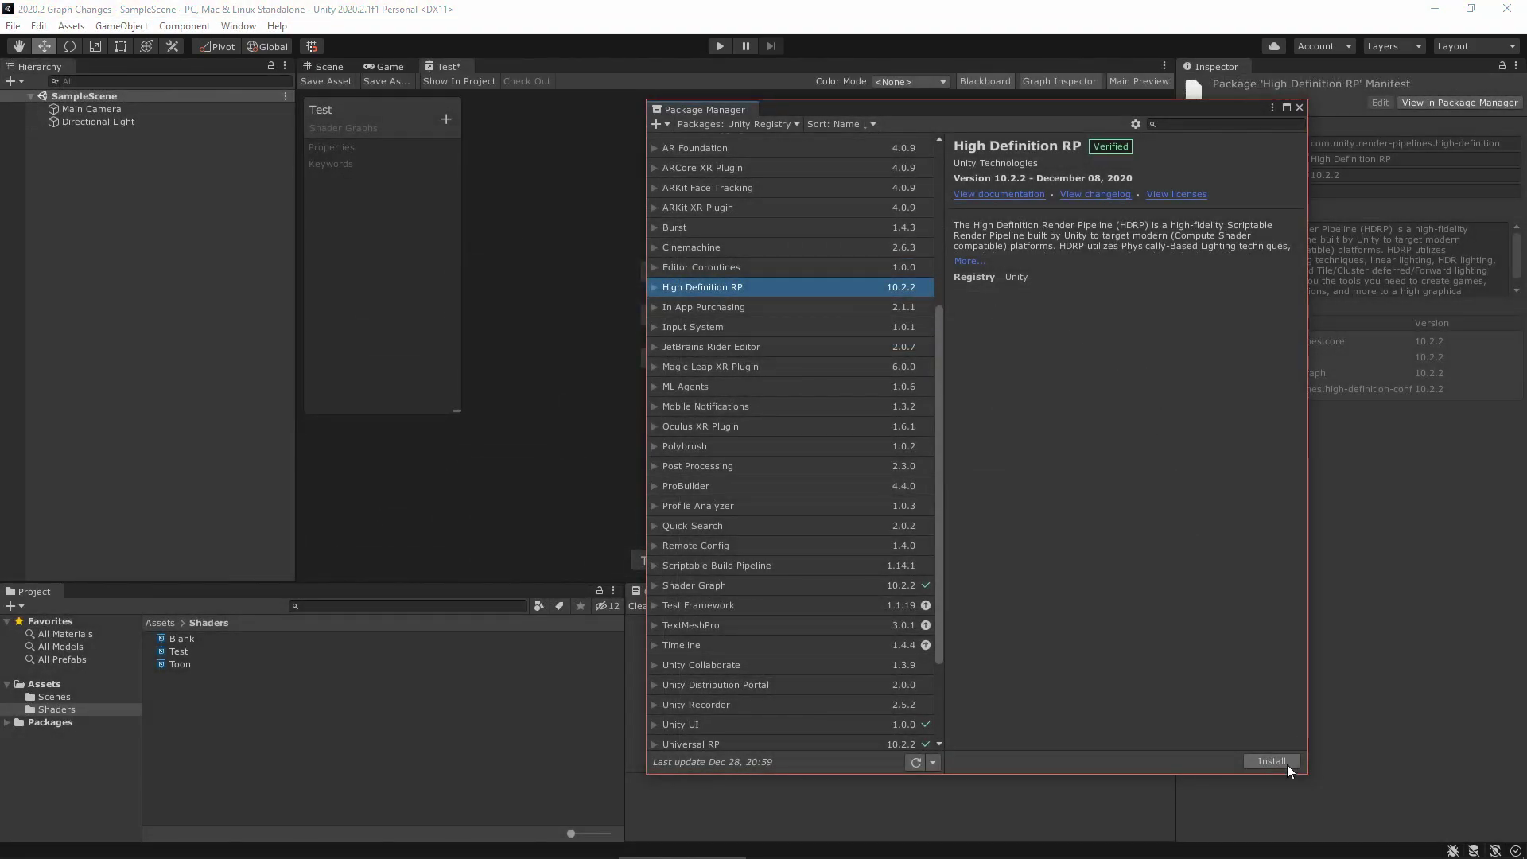
click(1287, 763)
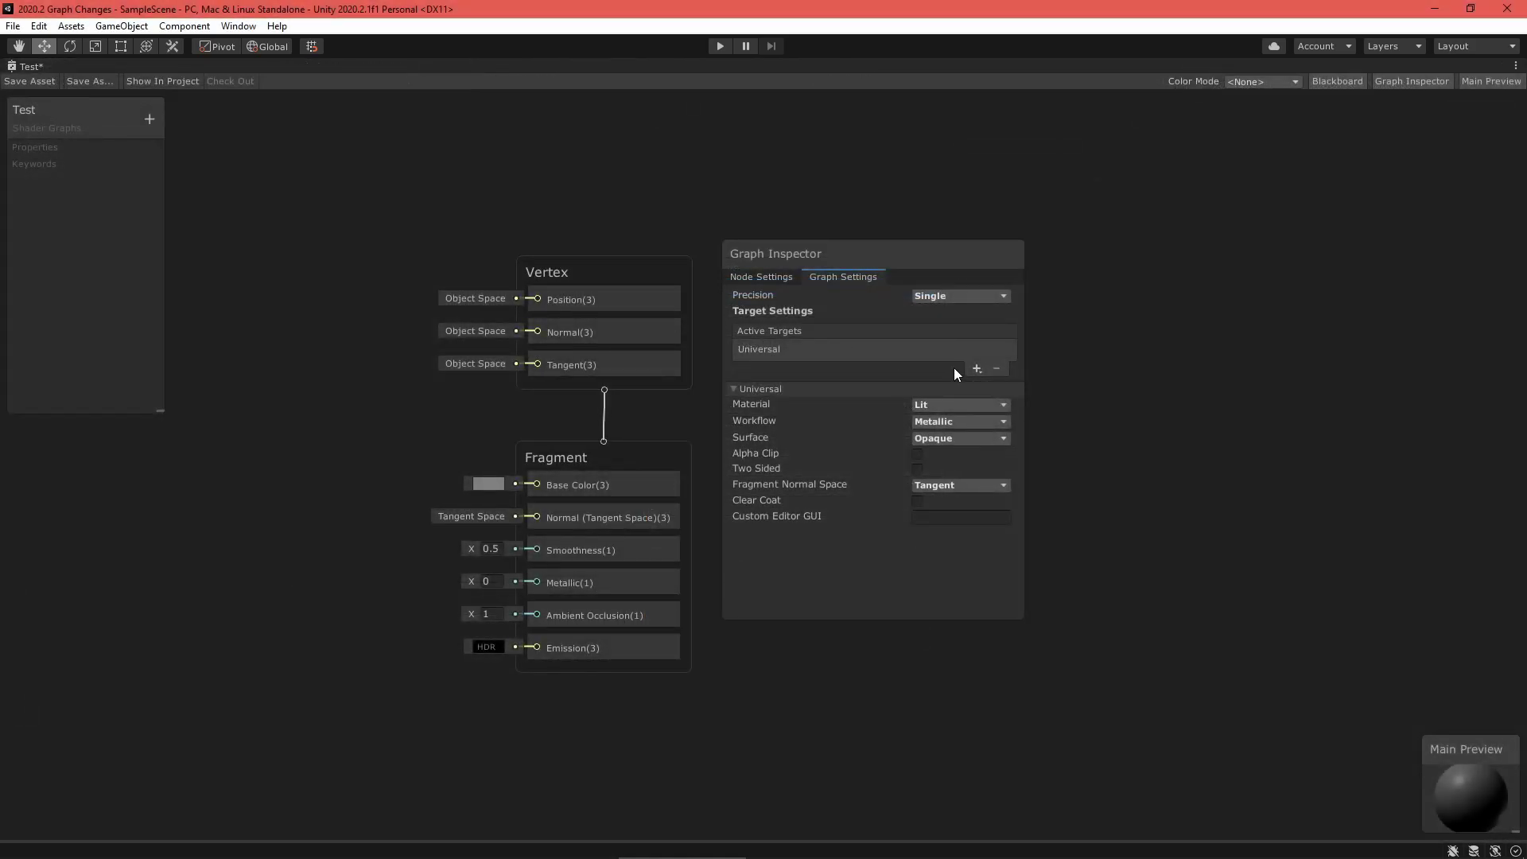
- Add HDRP as an active target, then delete it again
click(976, 369)
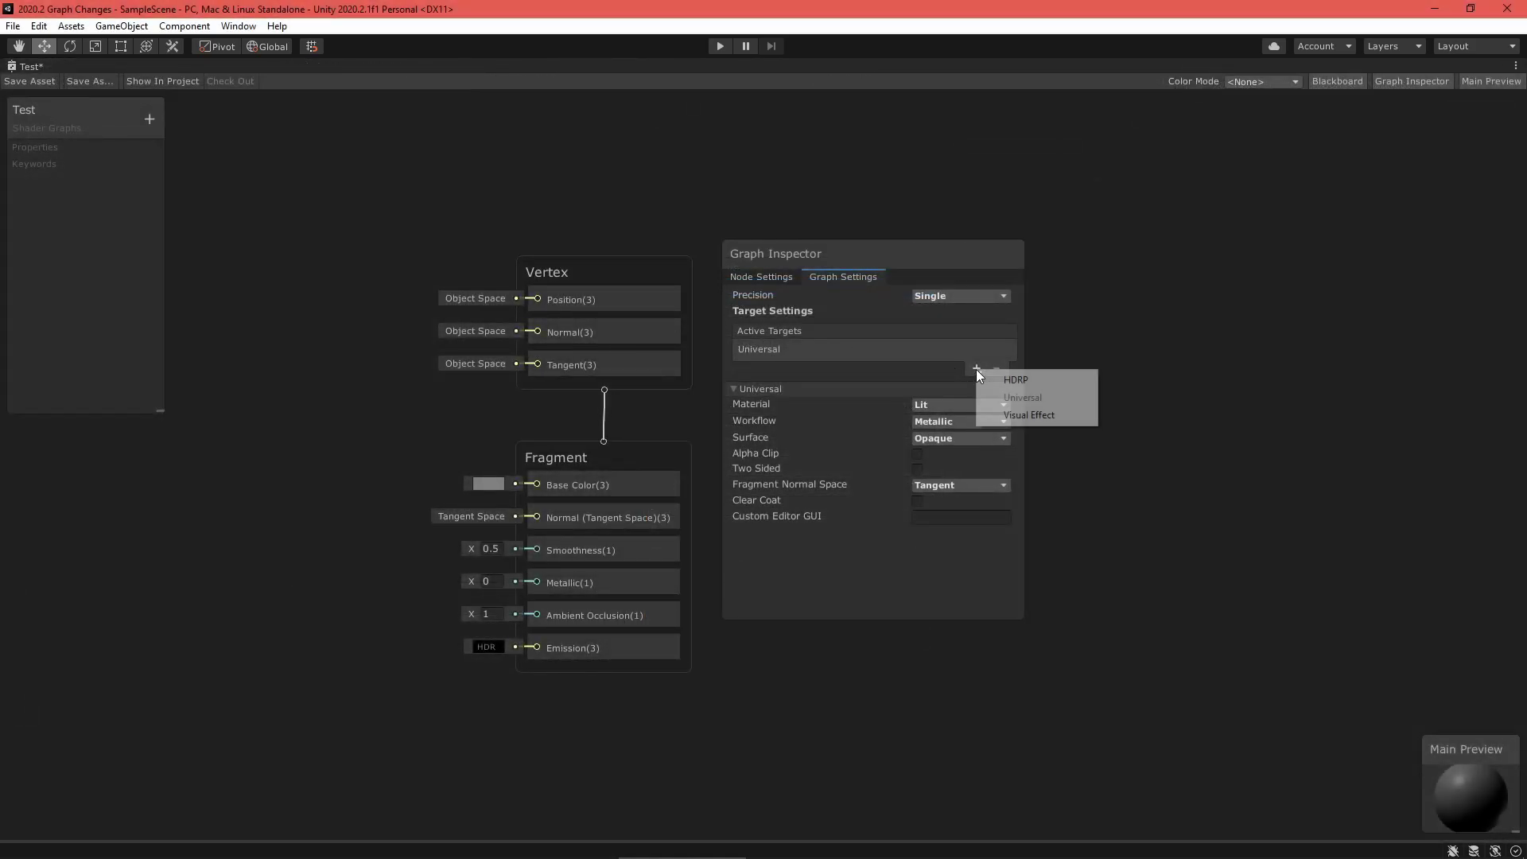
click(1024, 380)
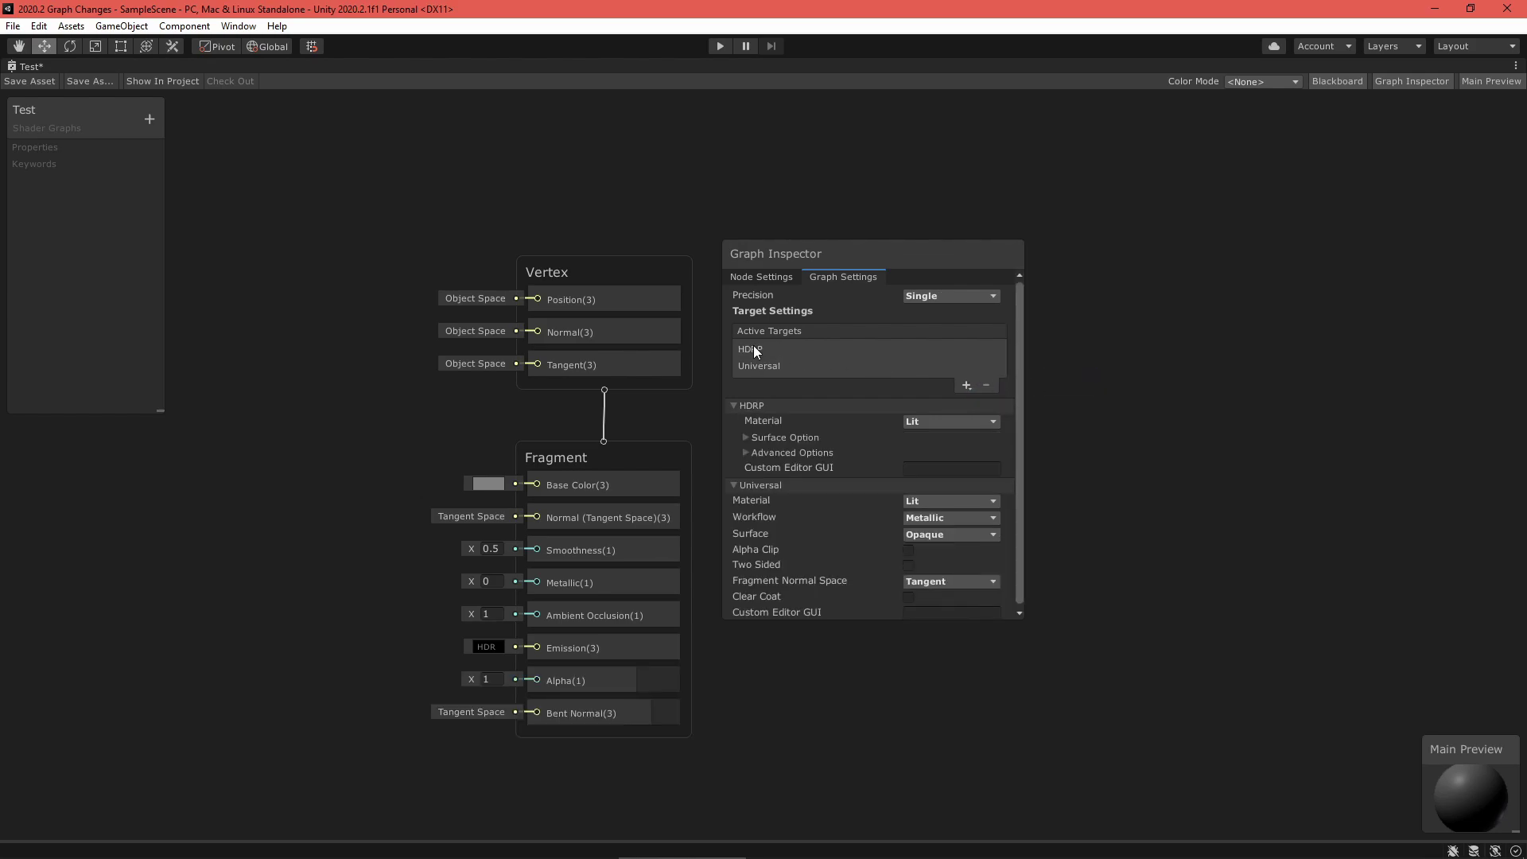
click(756, 347)
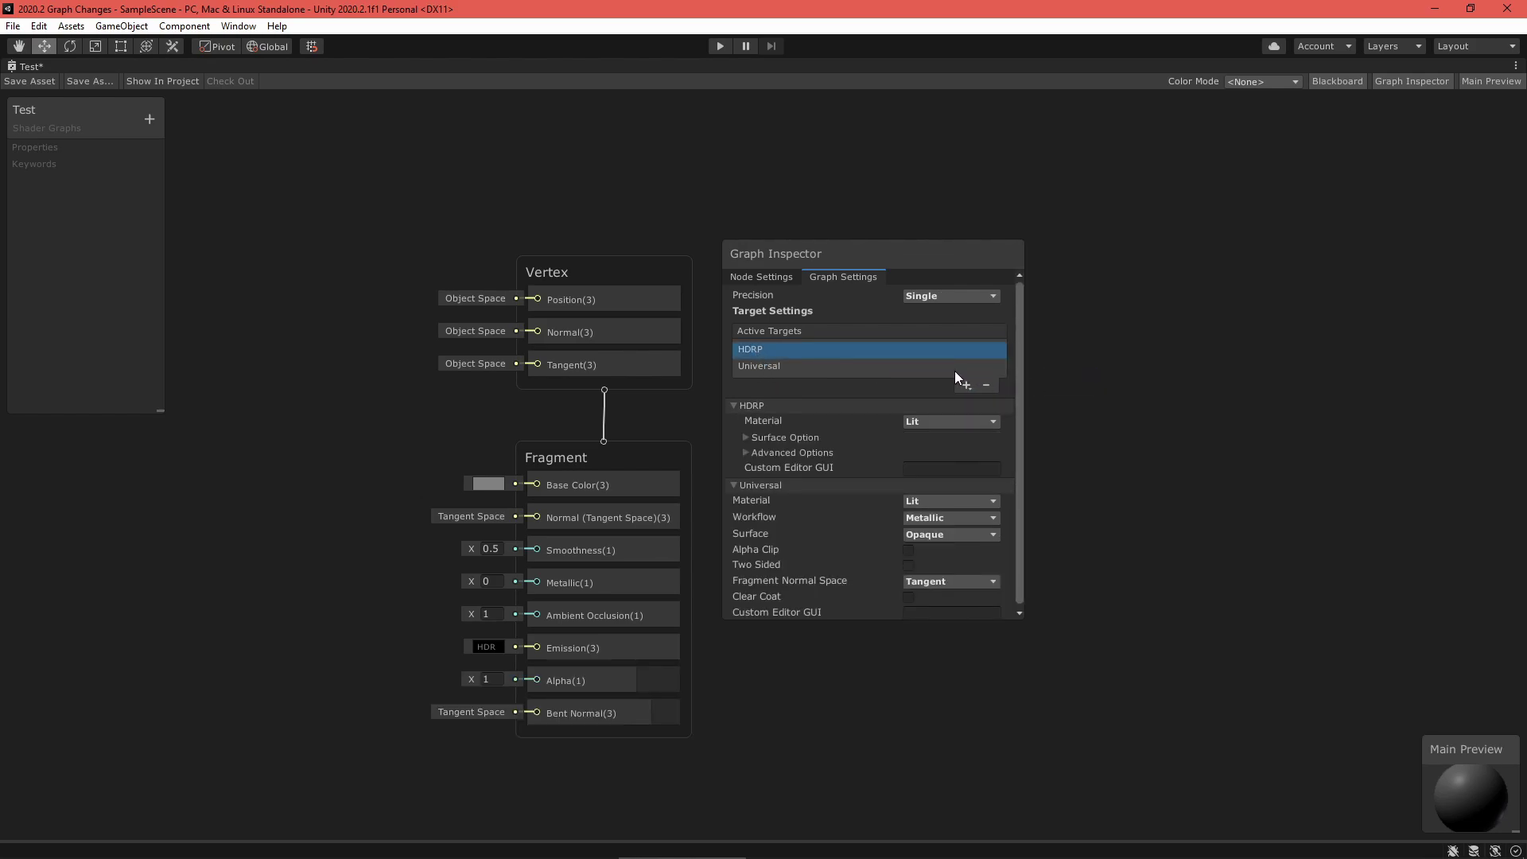
key(Delete)
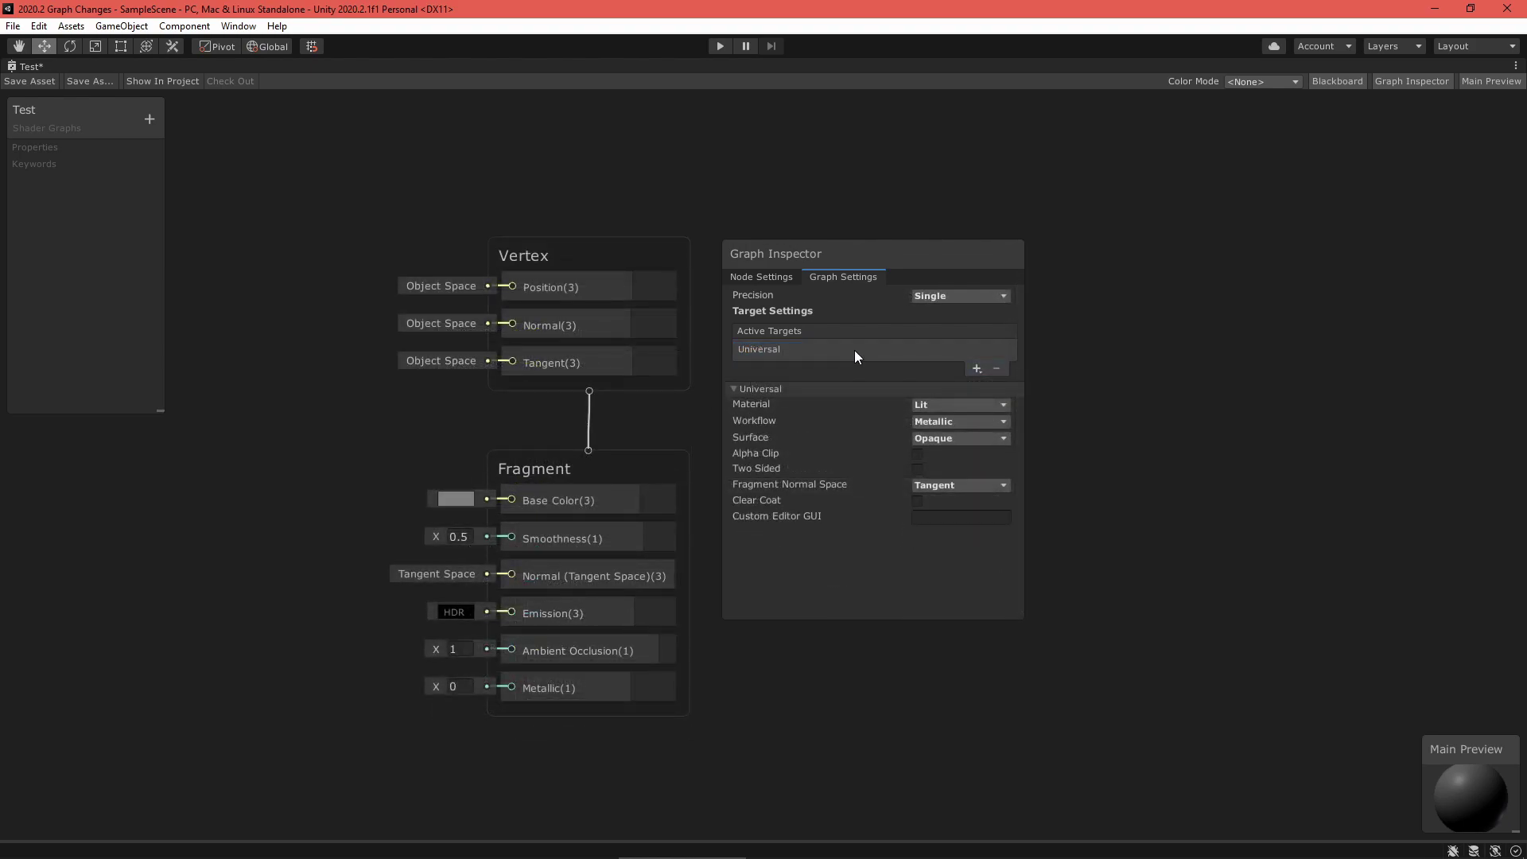
- Add and then remove the Visual Effect target, and refresh the Universal settings foldout
click(977, 369)
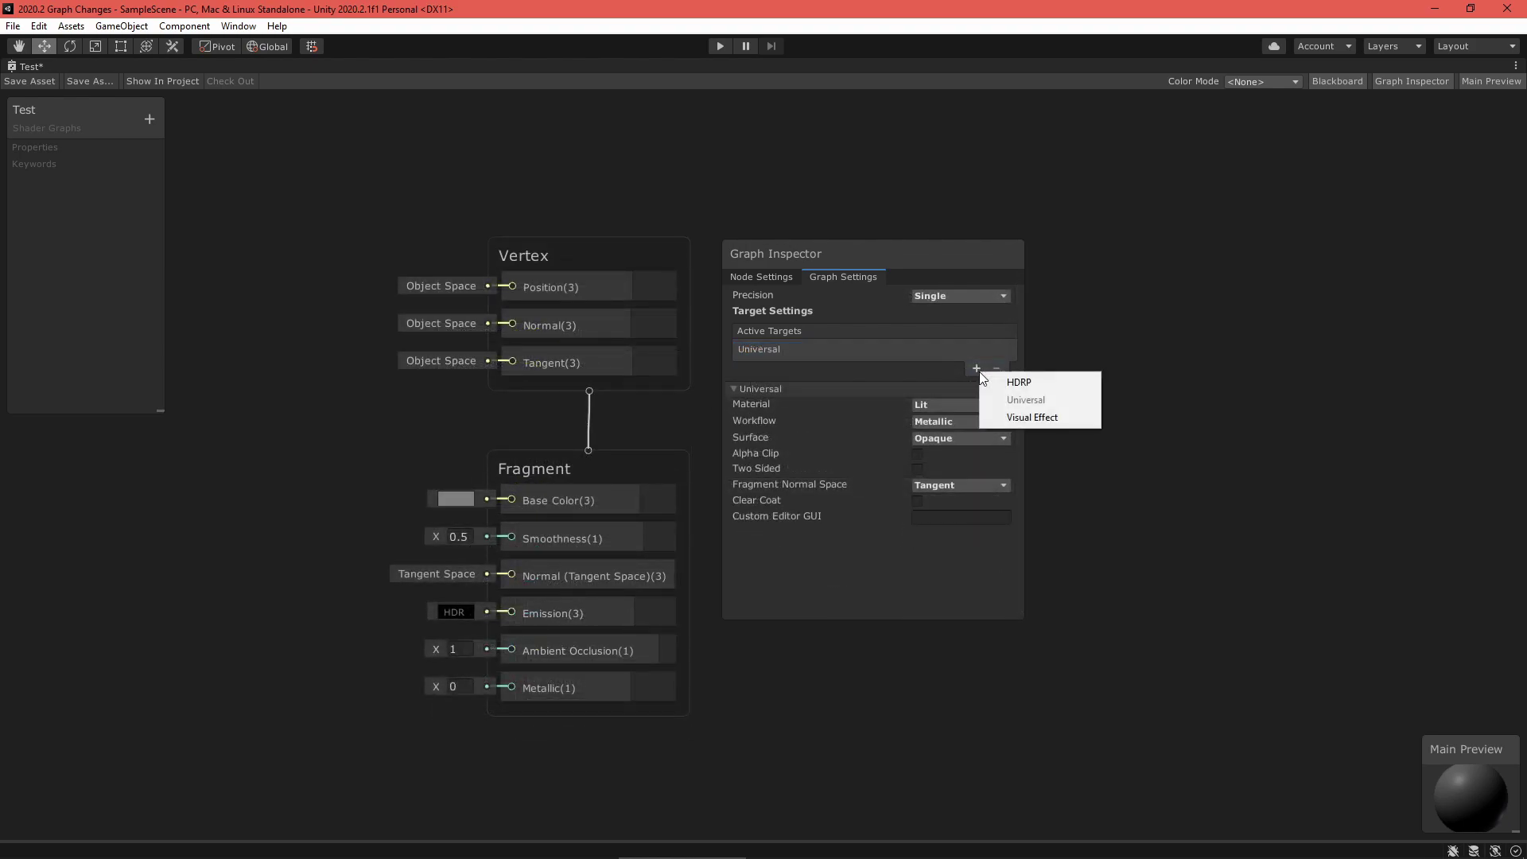
click(1005, 419)
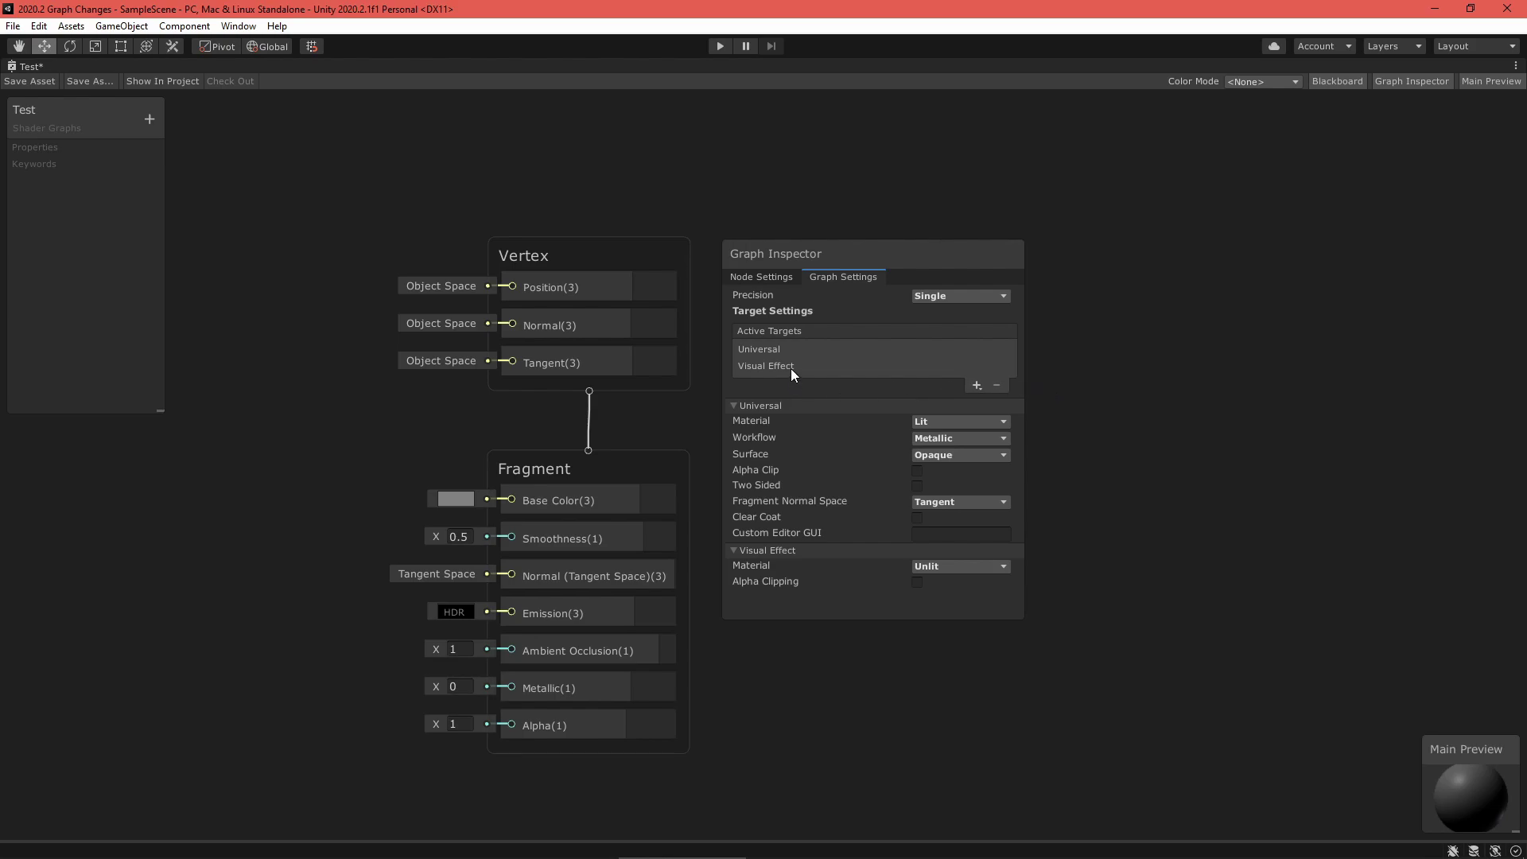
click(853, 368)
click(996, 385)
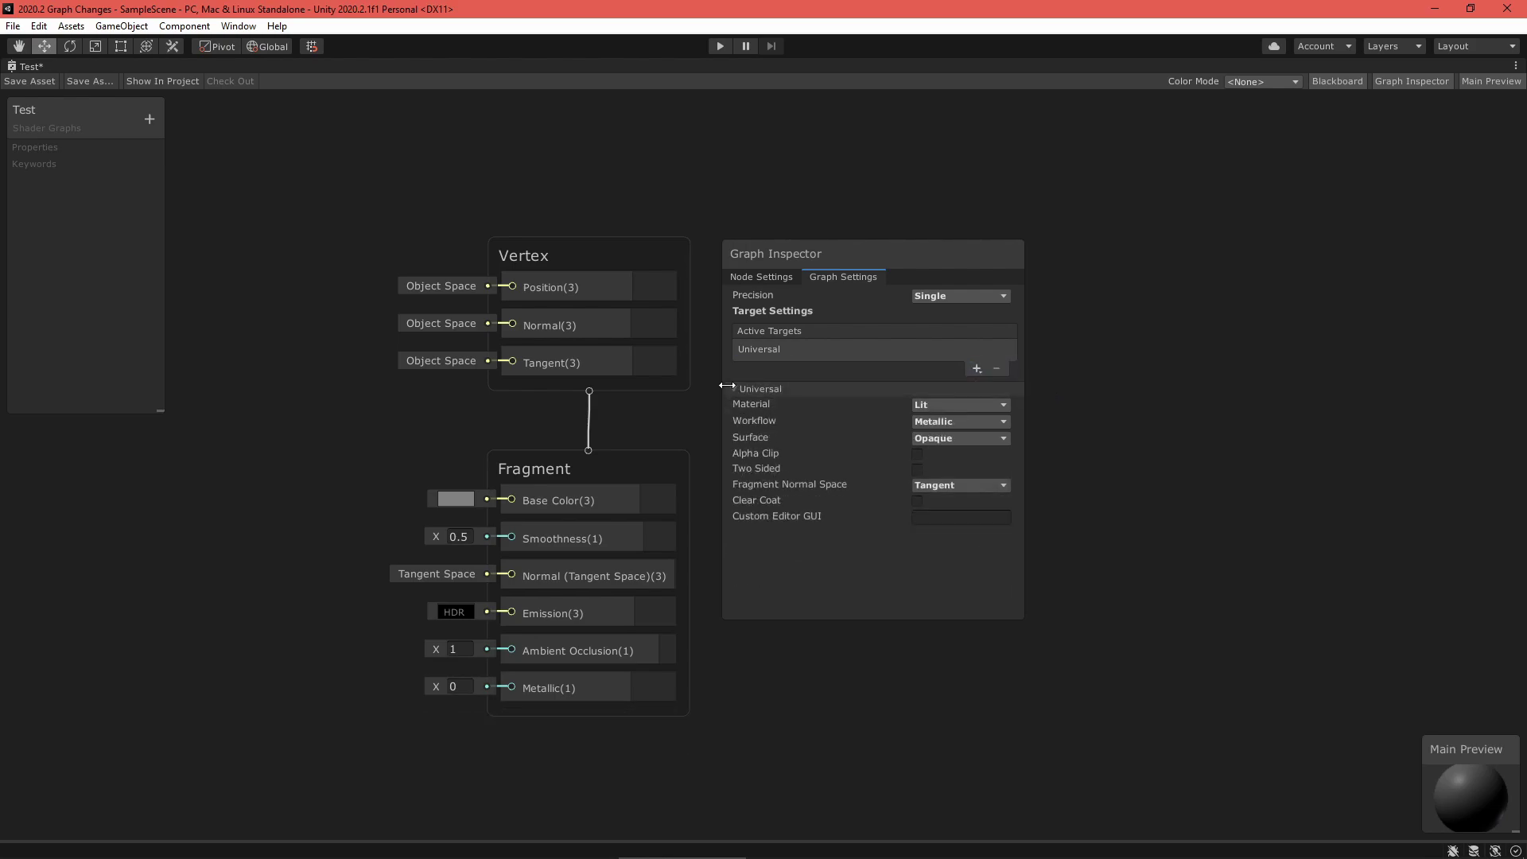
click(733, 389)
click(737, 390)
- Cycle the Material through Unlit, Sprite Lit, Sprite Unlit, Lit and Unlit, ending on Lit
click(984, 404)
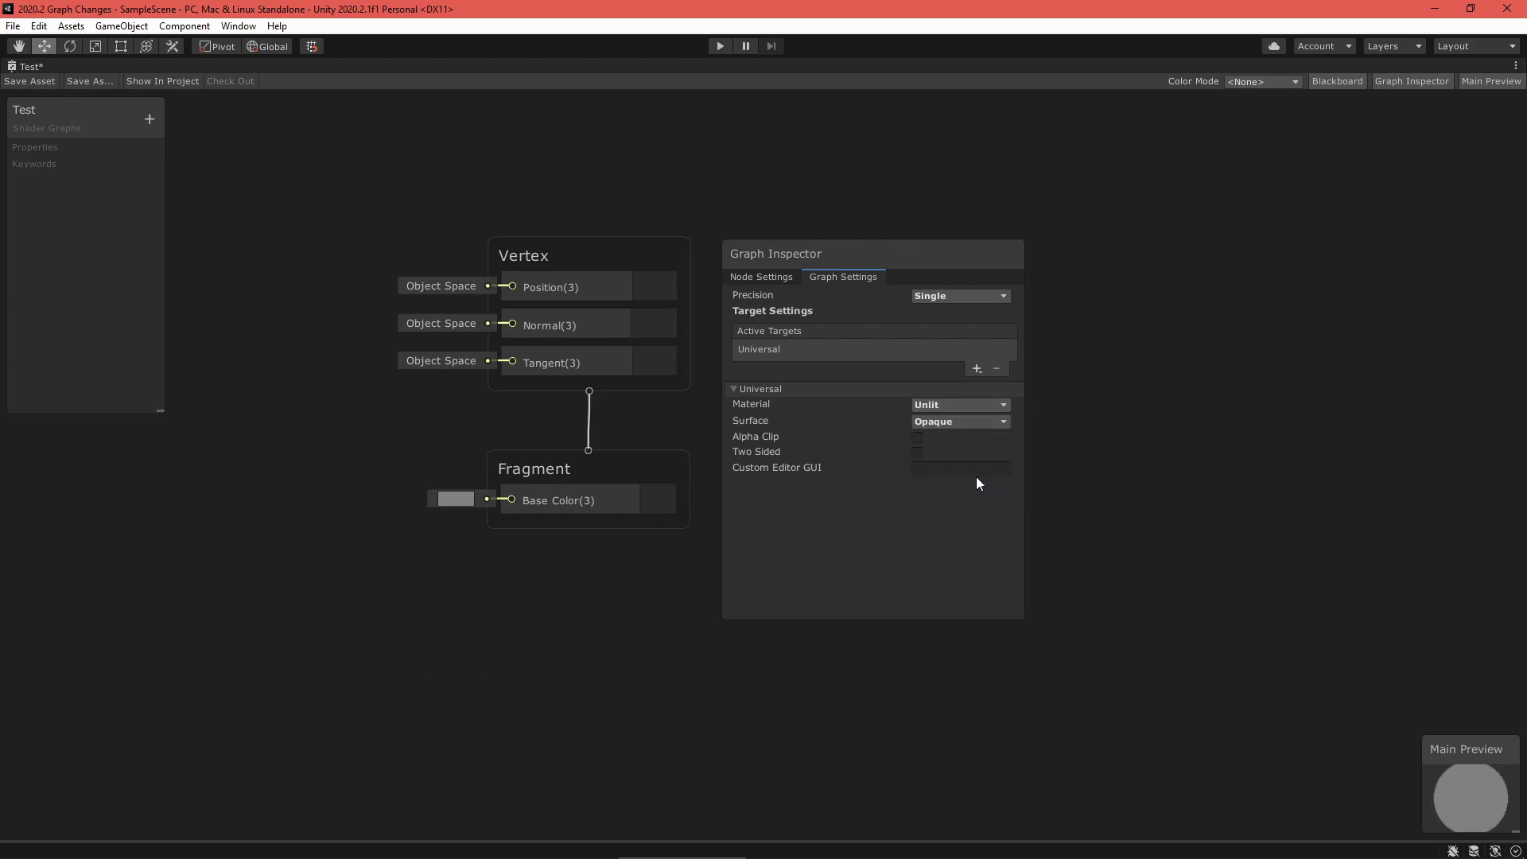
click(956, 405)
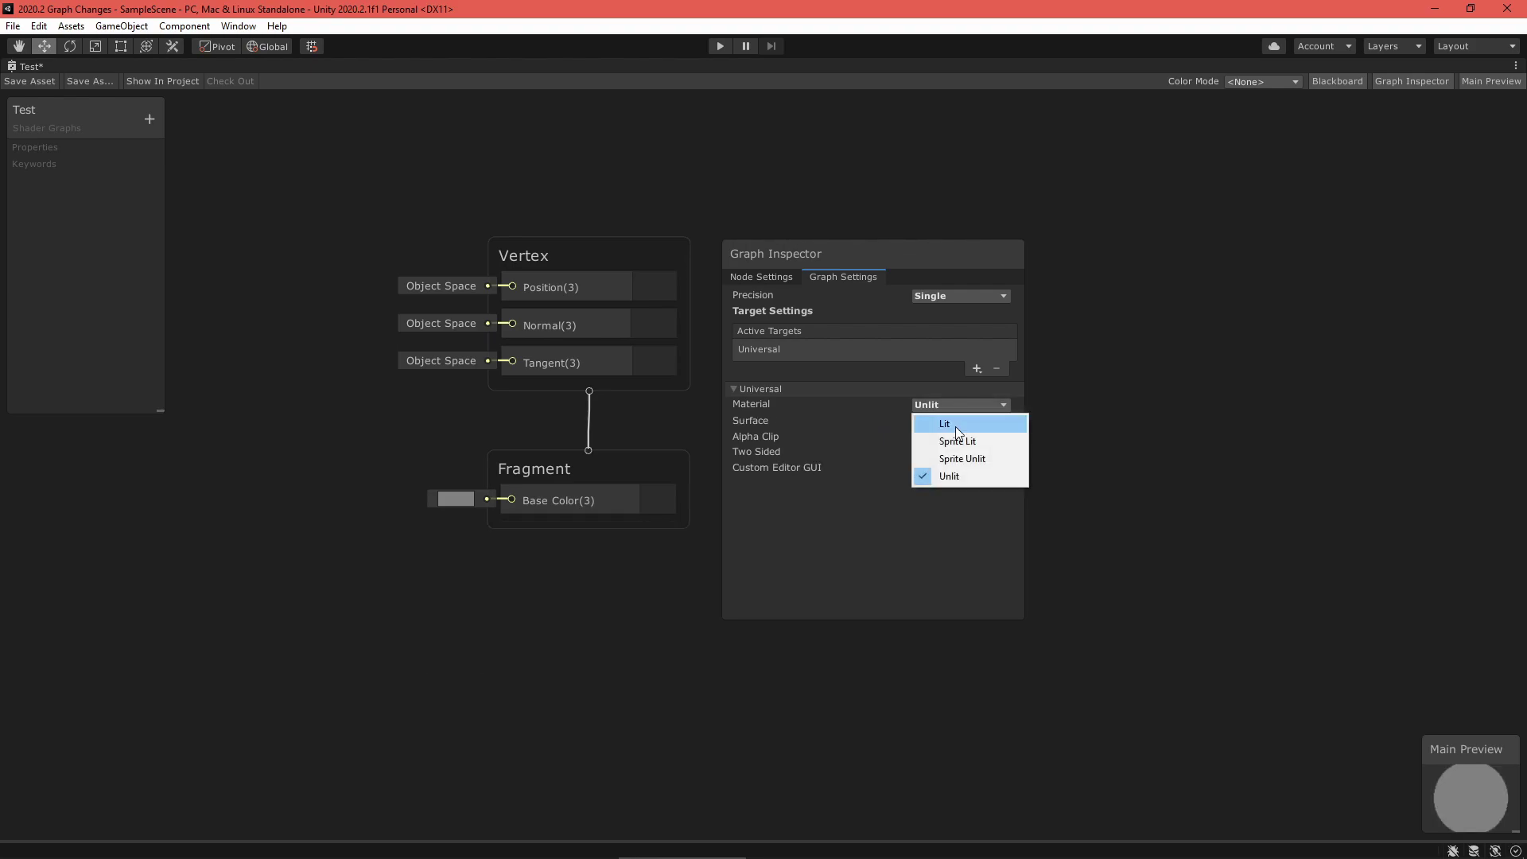
click(958, 441)
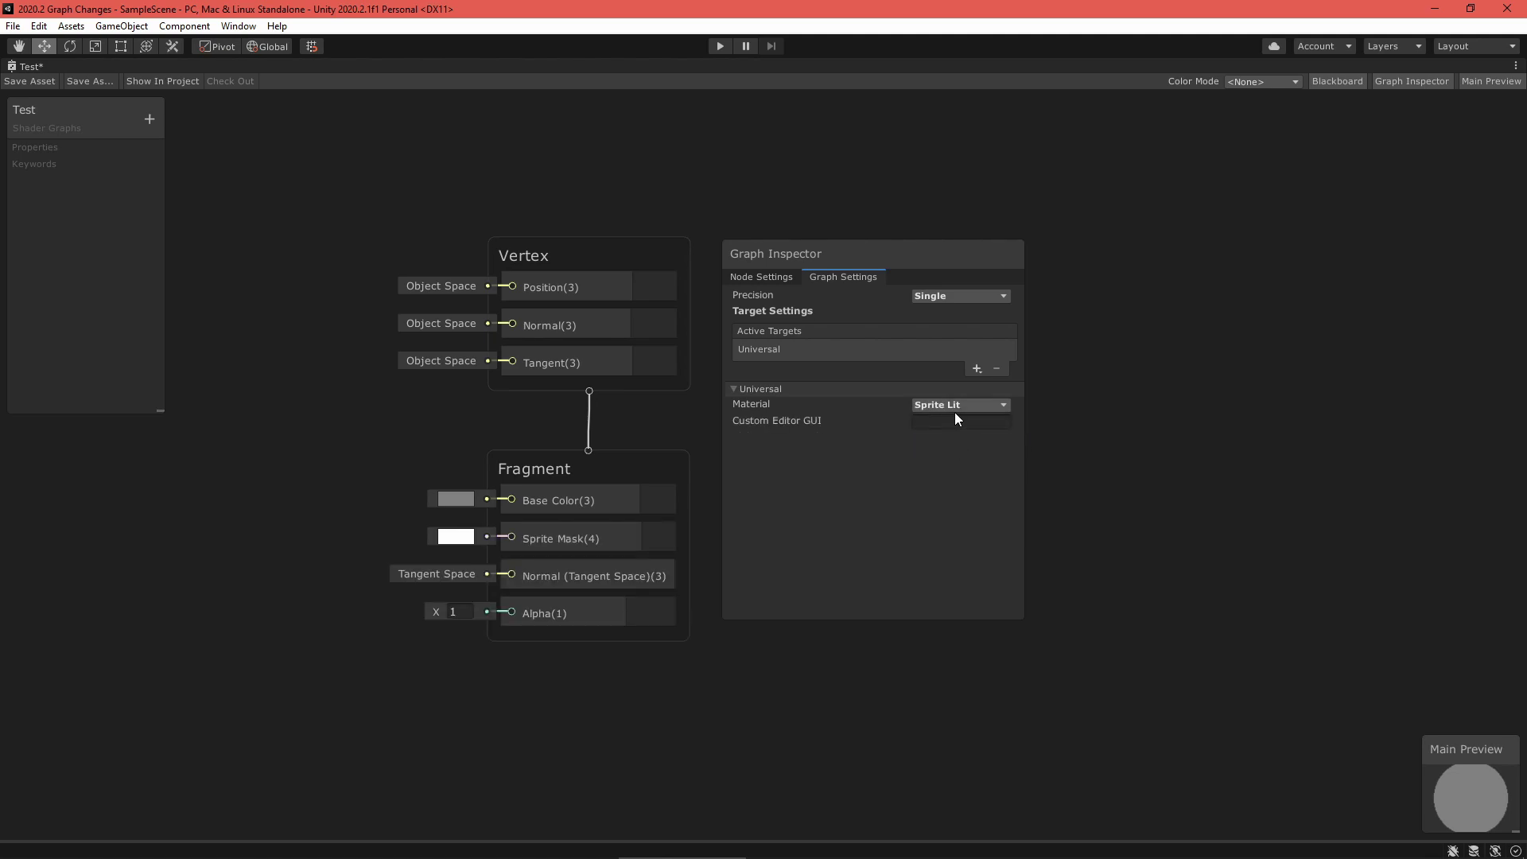
click(956, 404)
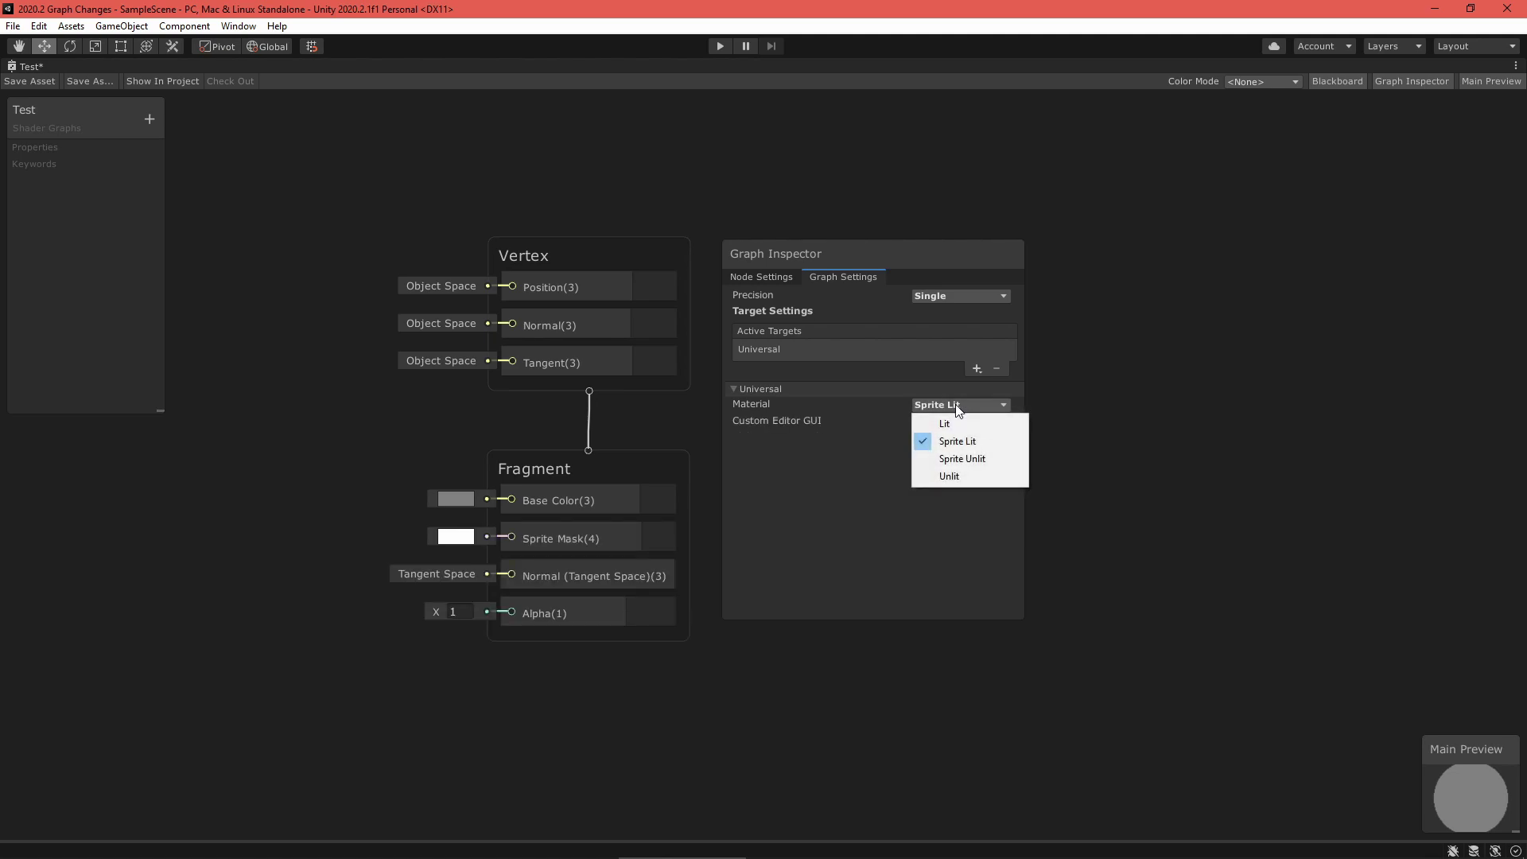
click(961, 460)
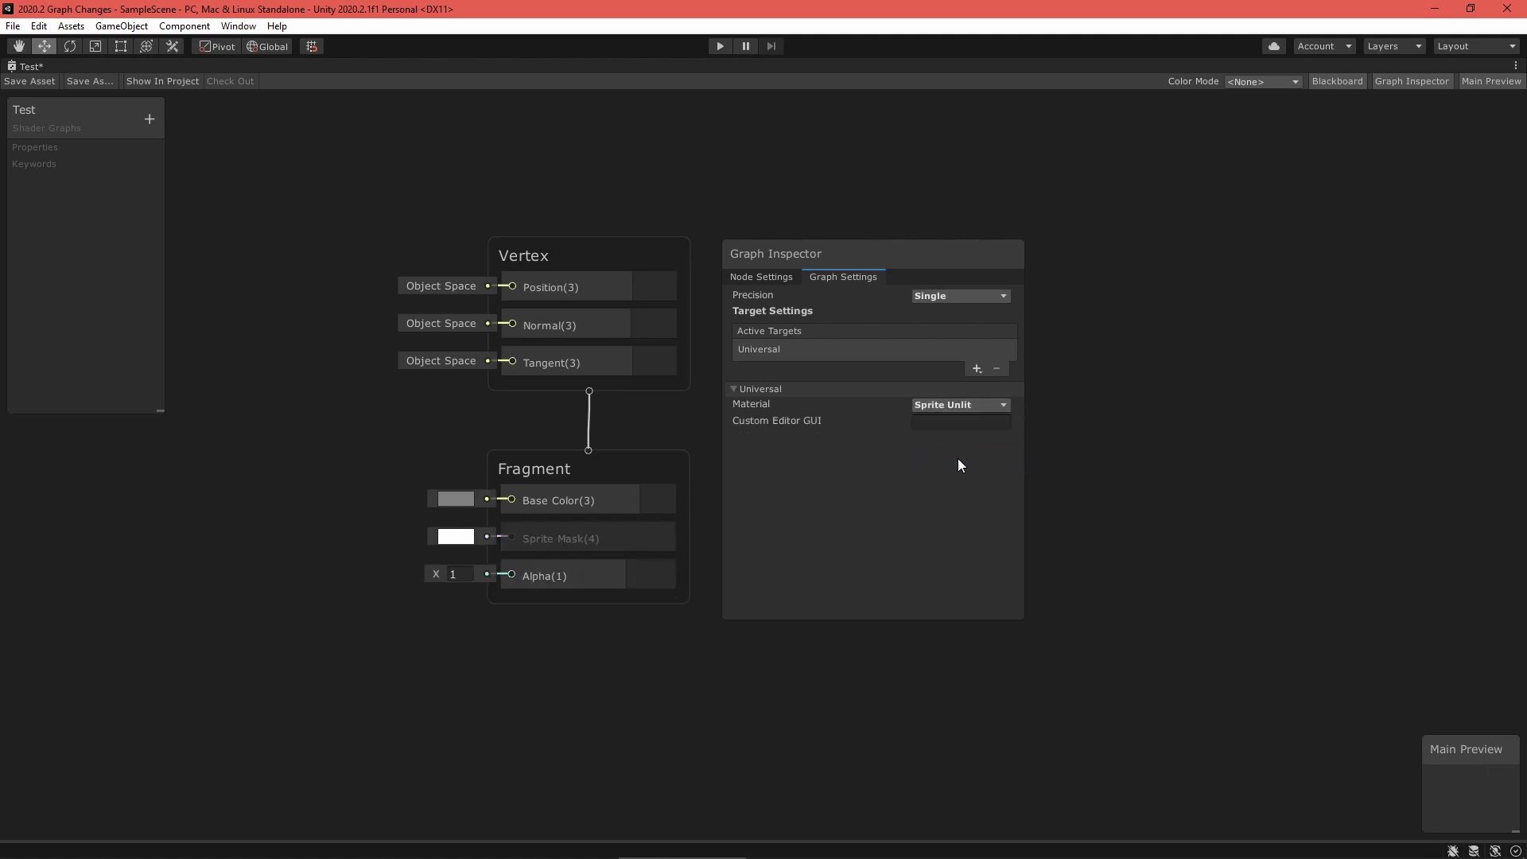
click(984, 407)
click(929, 421)
click(956, 404)
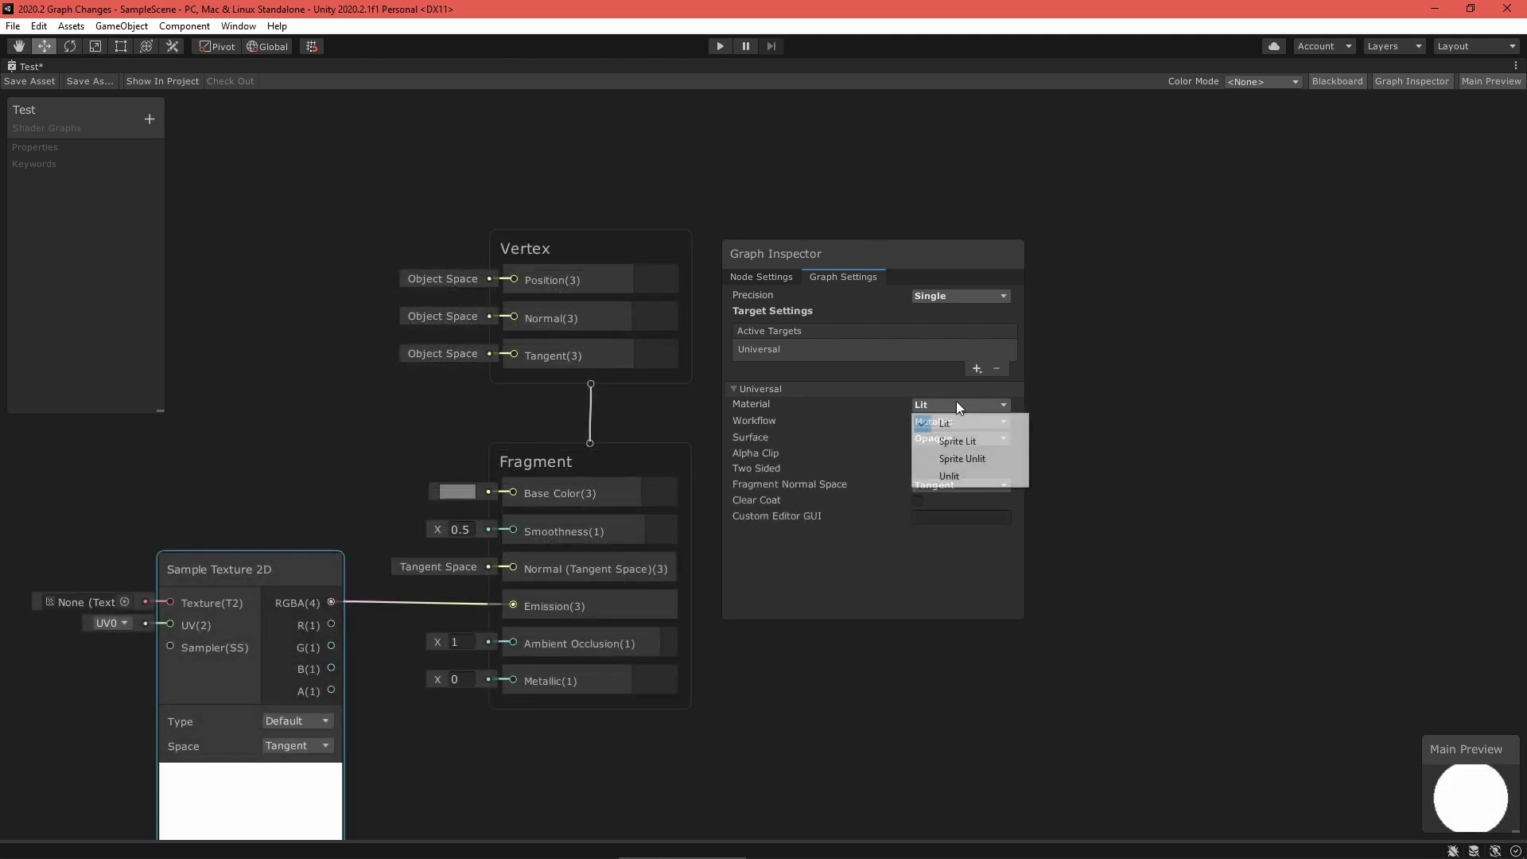
click(971, 479)
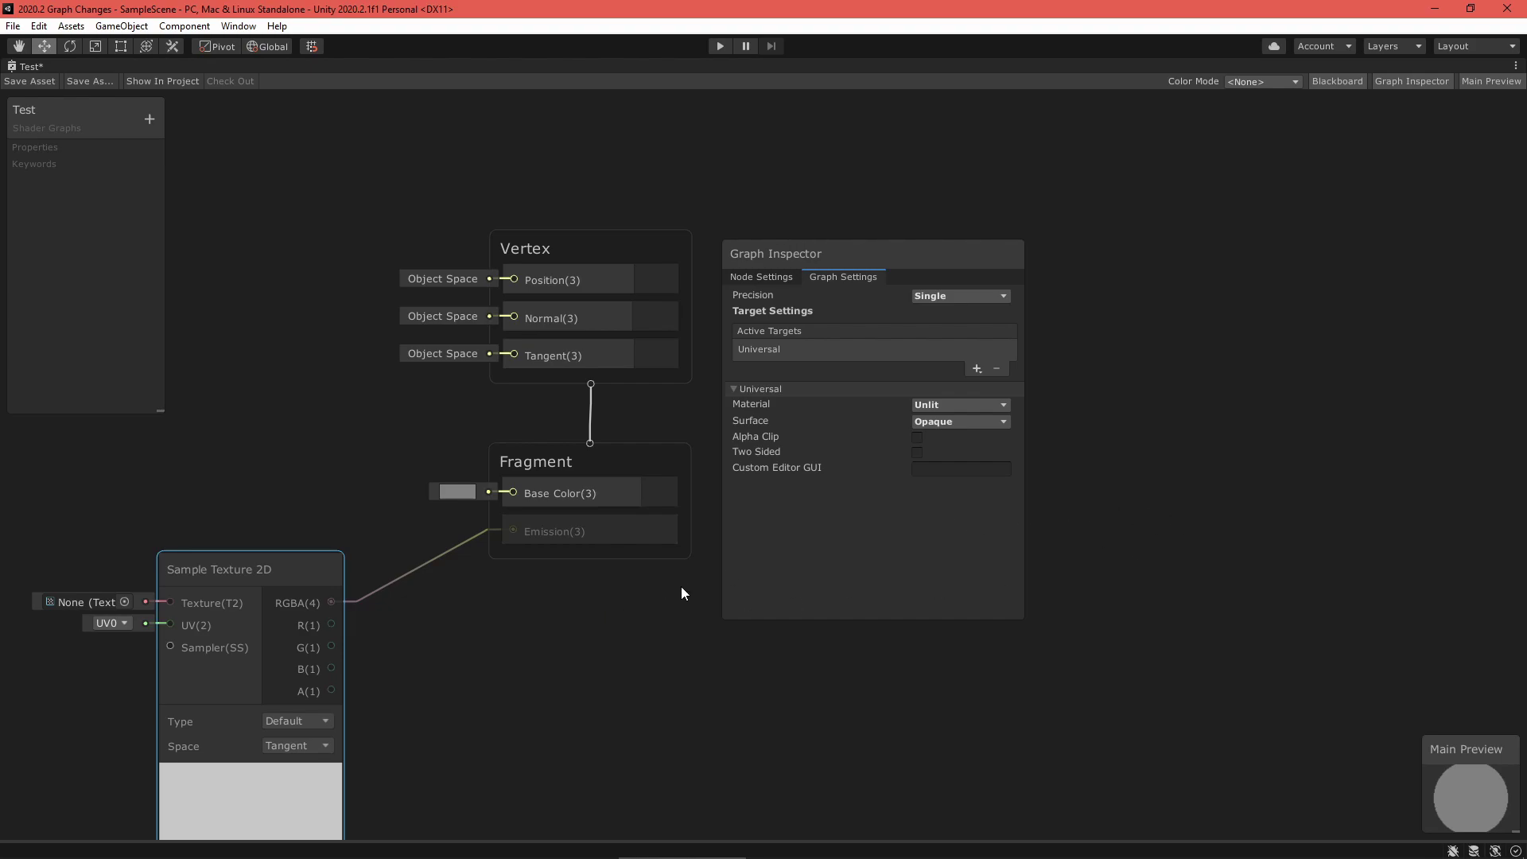
click(978, 403)
click(969, 423)
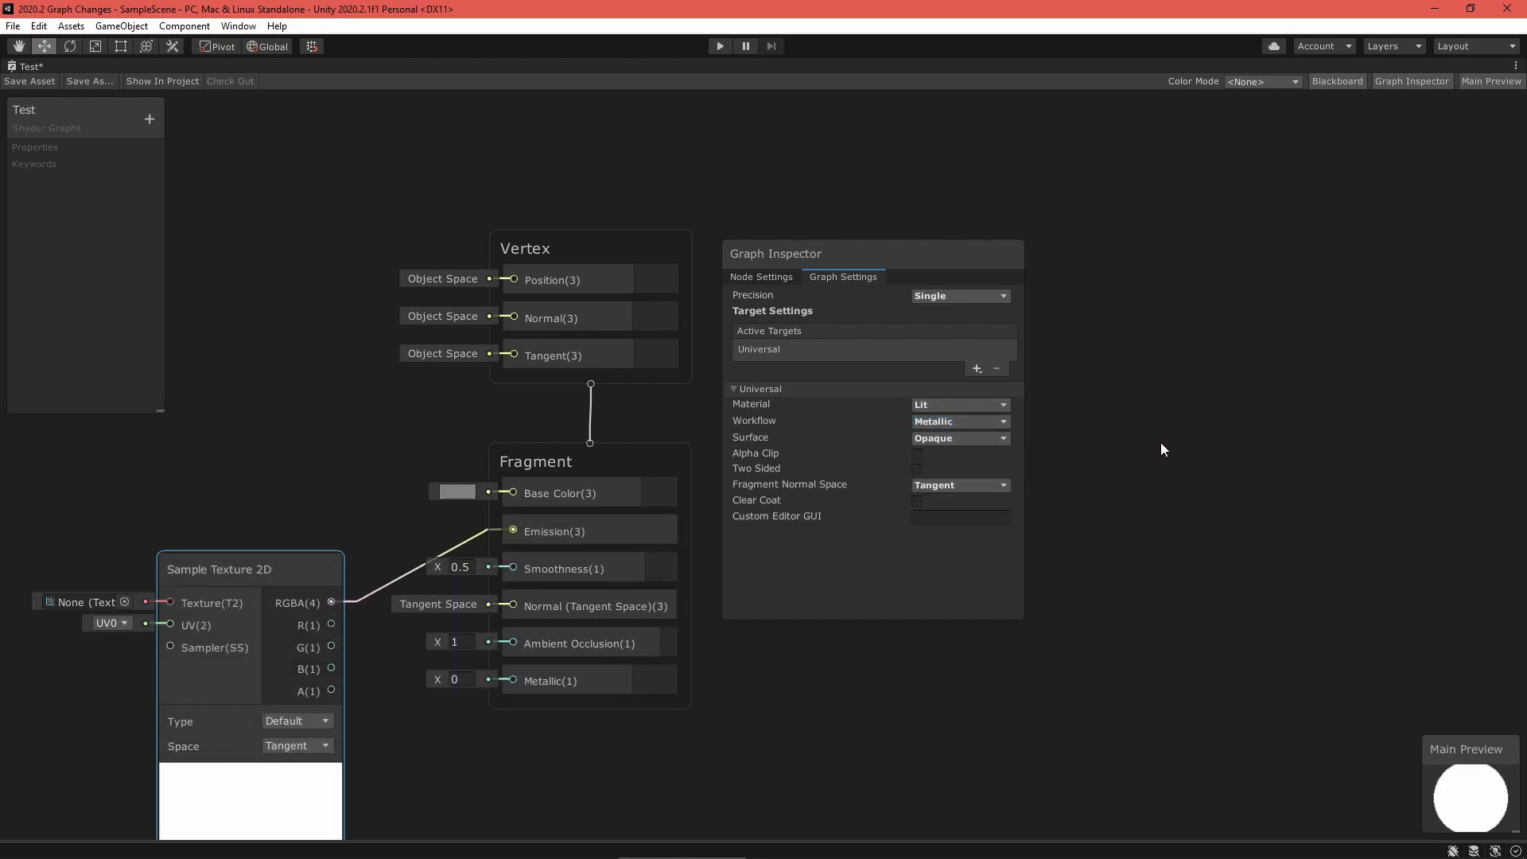
- Enable Clear Coat and set the Clear Coat Mask to 0 on the Fragment node
click(917, 501)
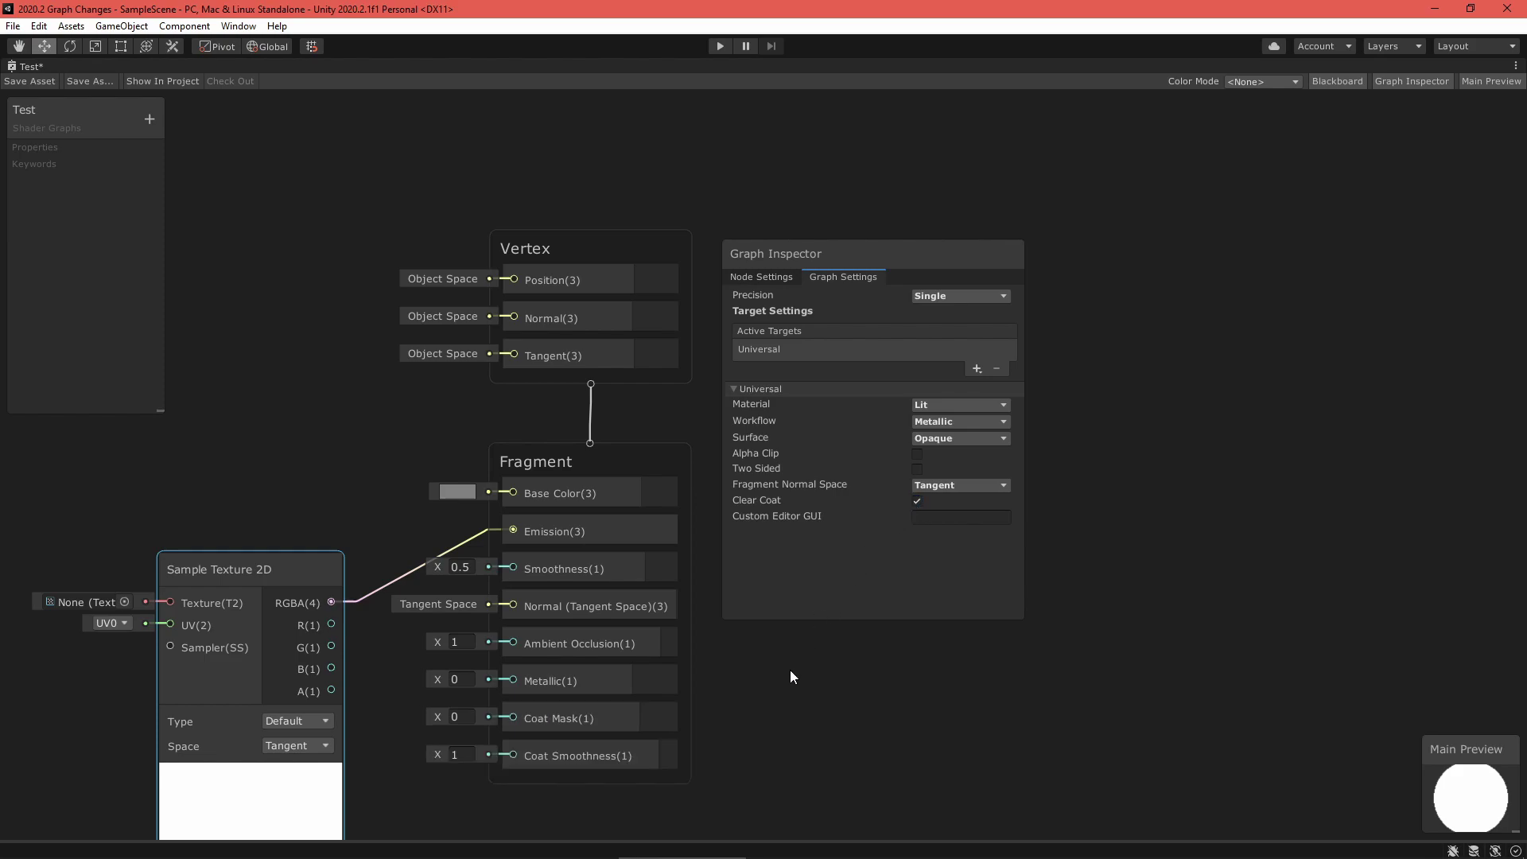
middle_drag(766, 728, 681, 649)
scroll(676, 655, up, 4)
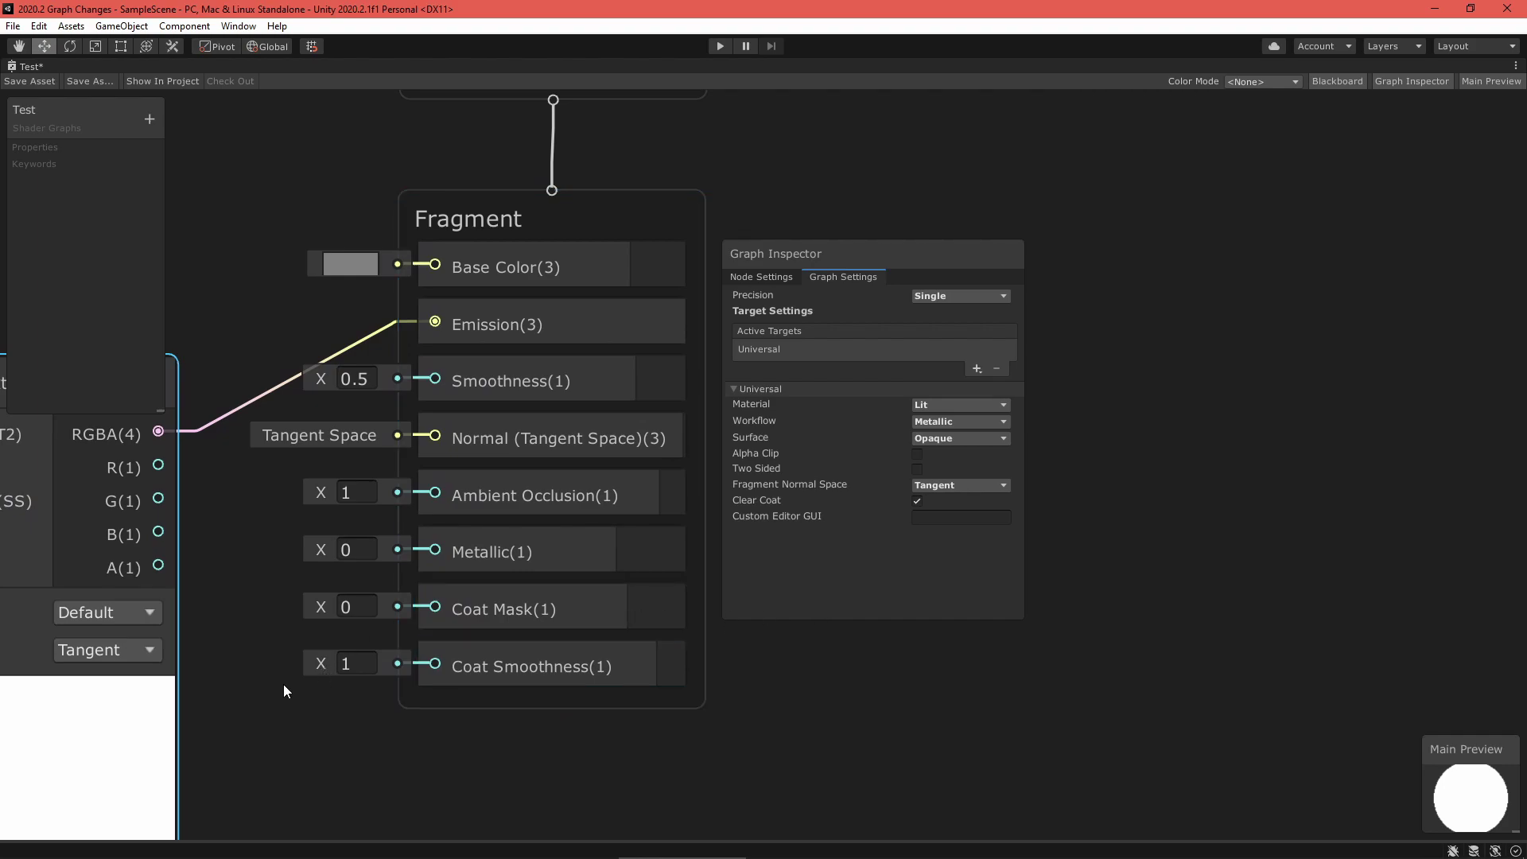
scroll(246, 669, down, 1)
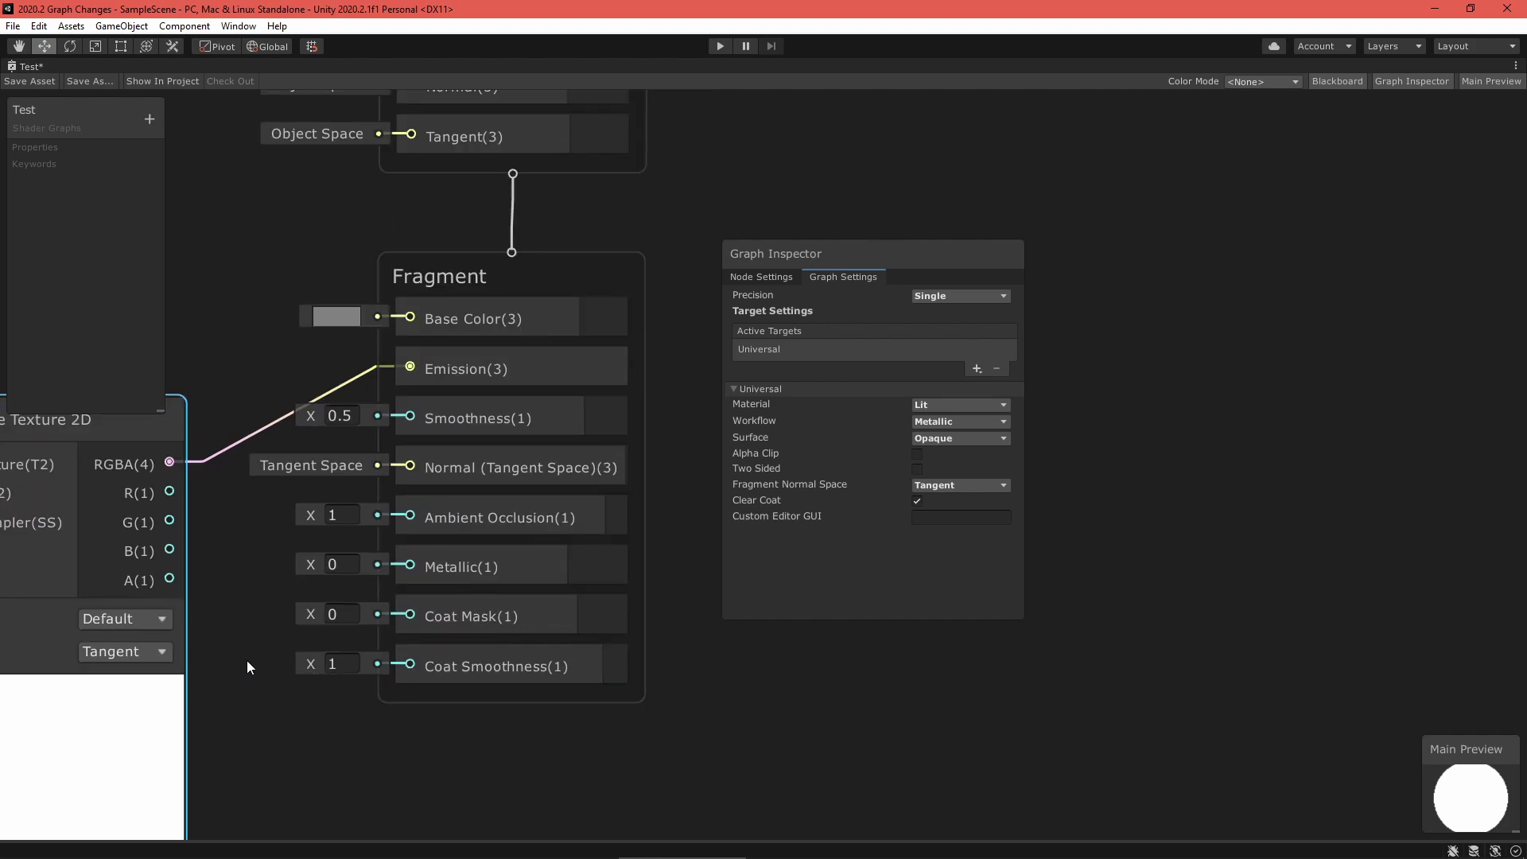
middle_drag(264, 705, 285, 695)
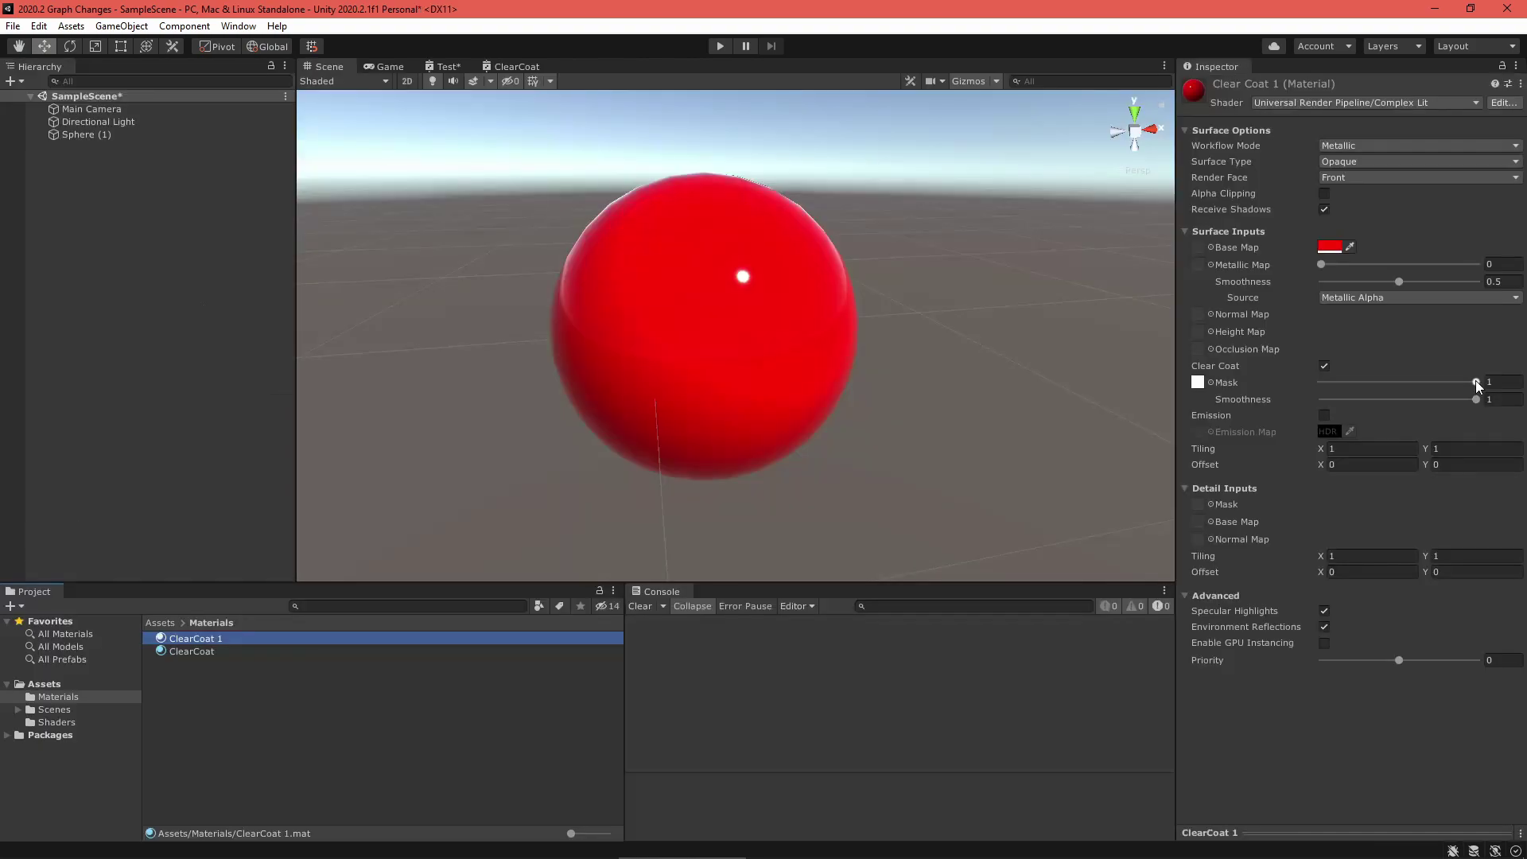
mouse_move(1476, 382)
mouse_down()
mouse_move(1311, 388)
mouse_move(1496, 389)
mouse_up()
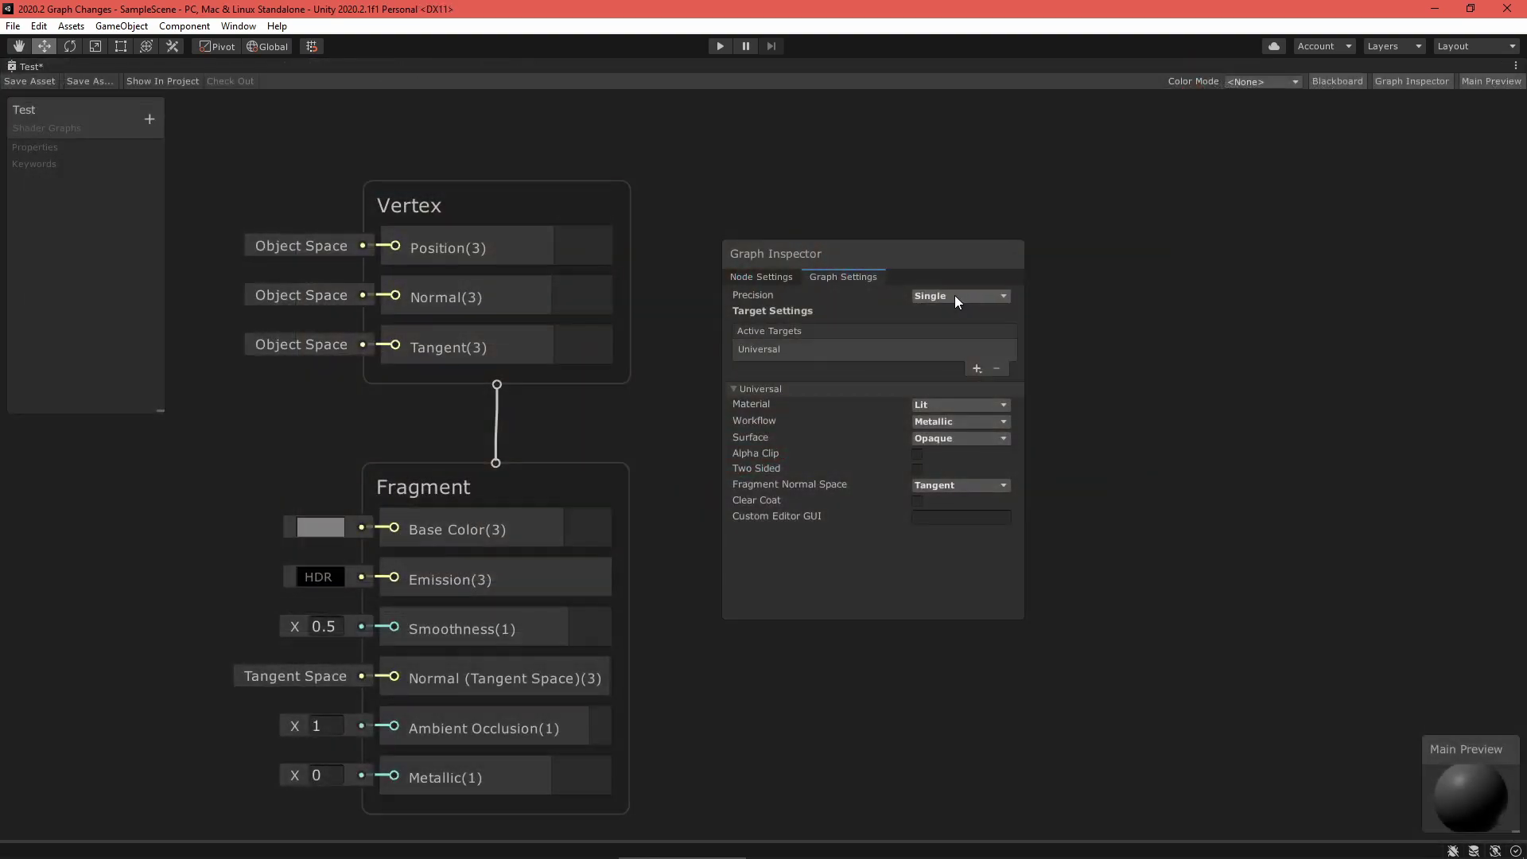
- Switch graph precision to Half and back to Single, then select TestFunc_float's _float suffix
click(1003, 297)
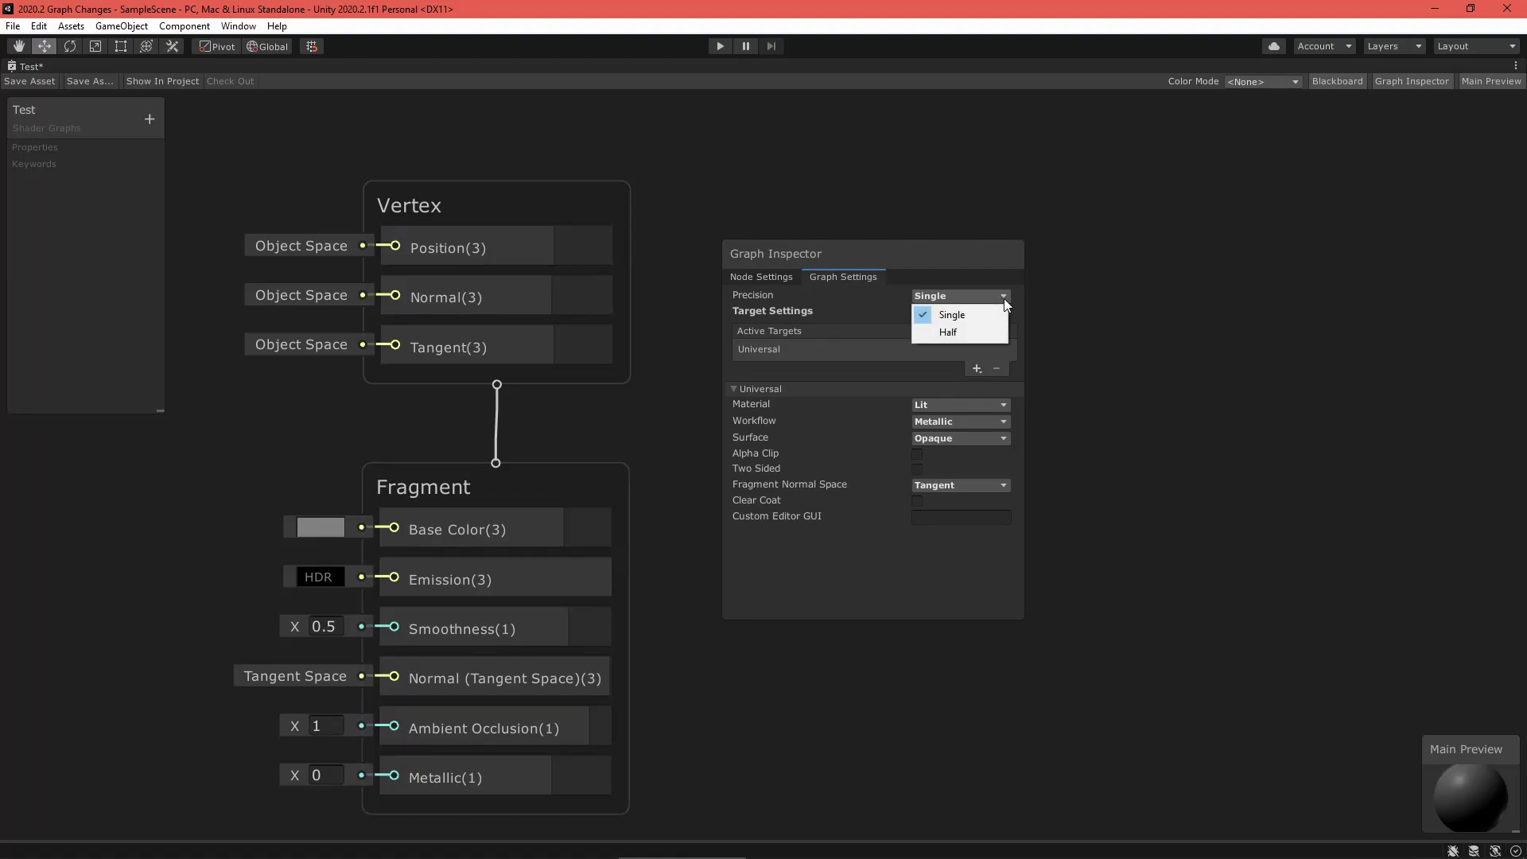
click(982, 334)
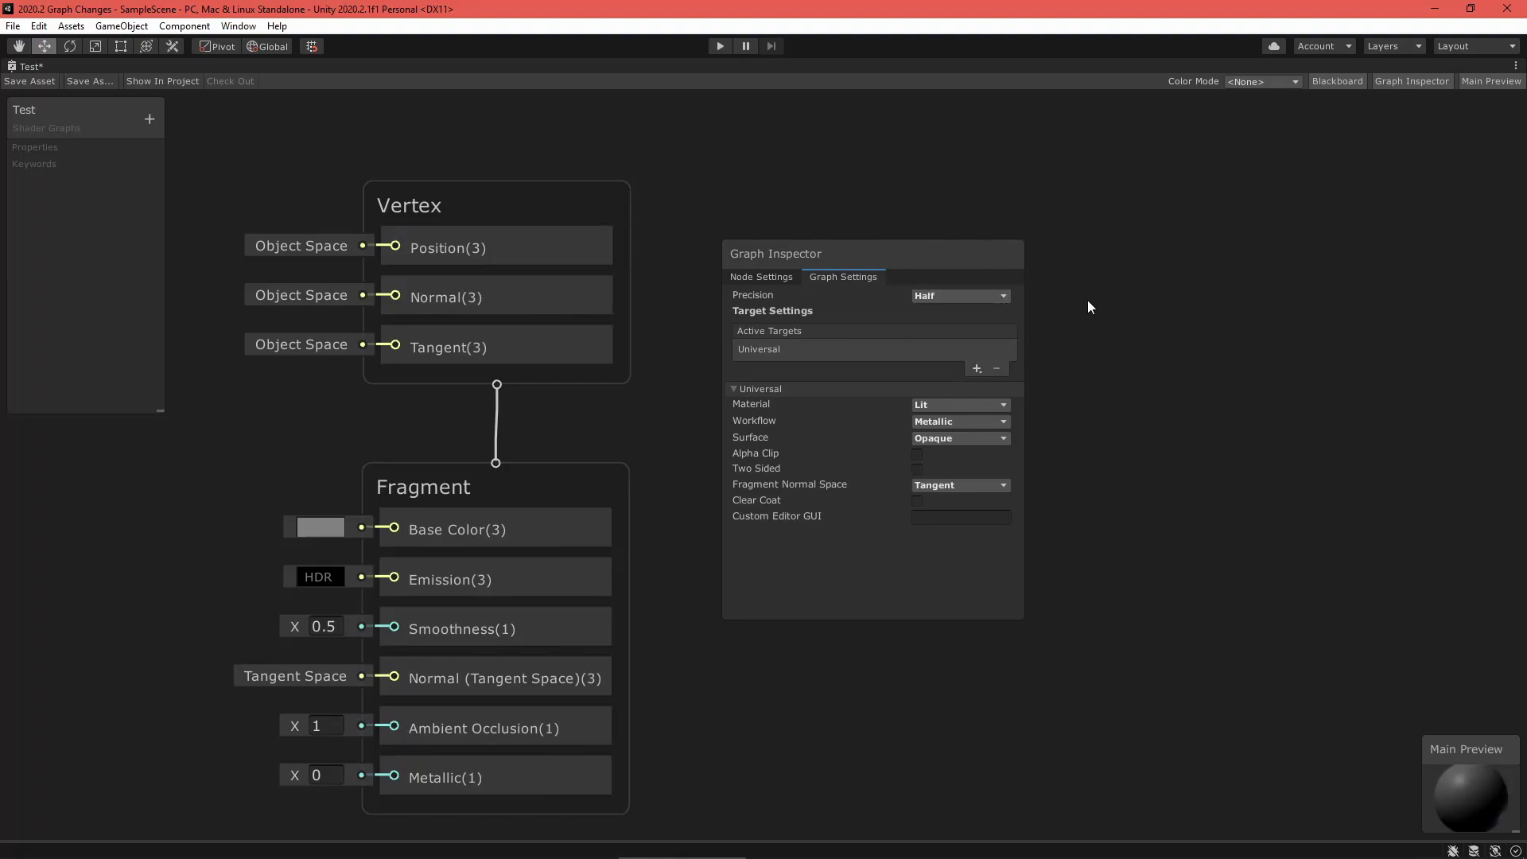
click(986, 298)
click(977, 316)
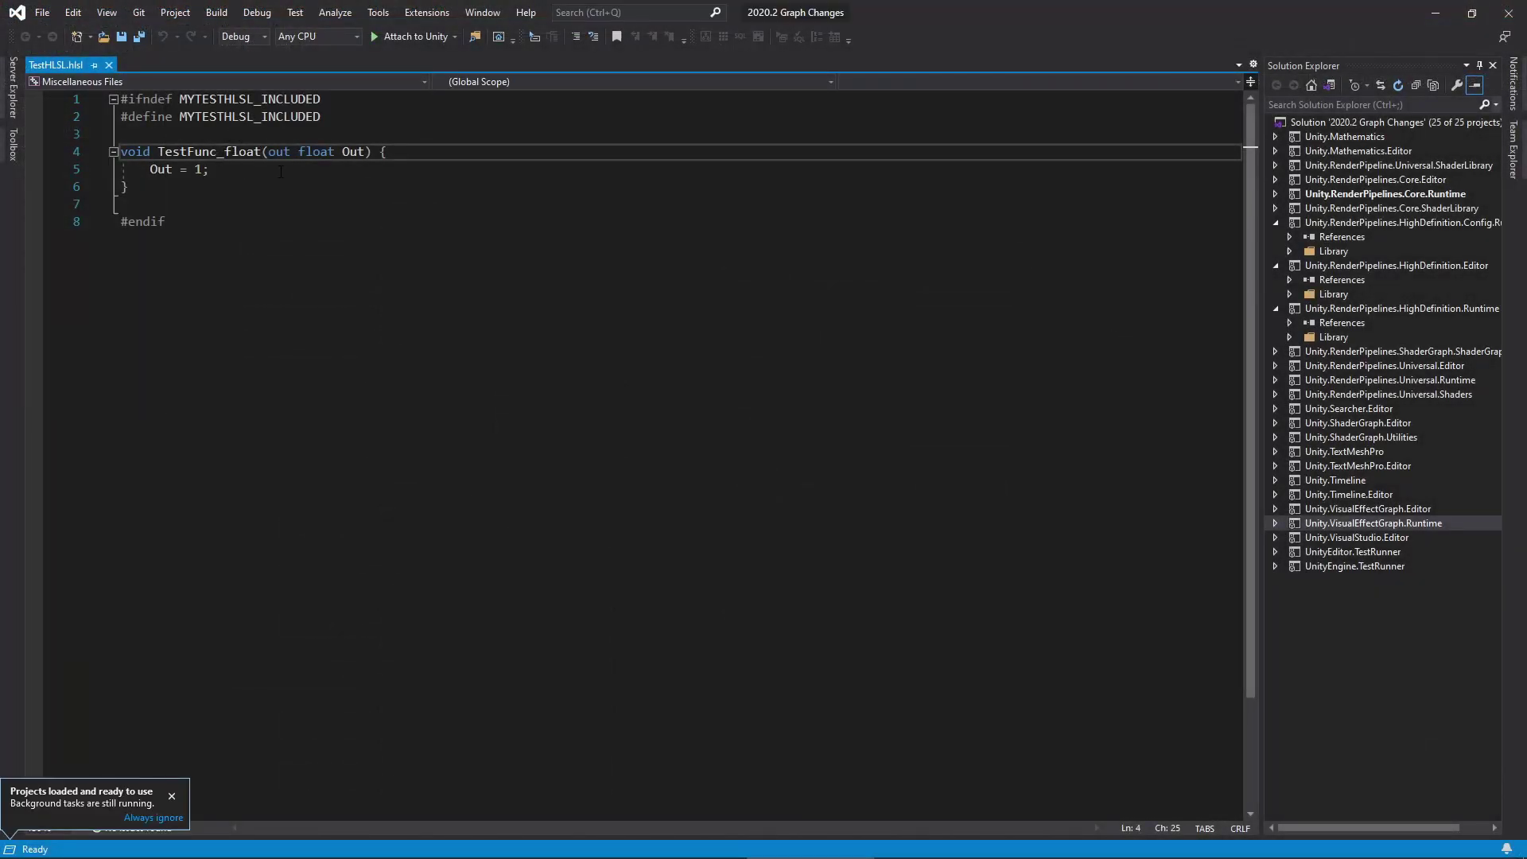
key(Down)
drag(260, 158, 218, 157)
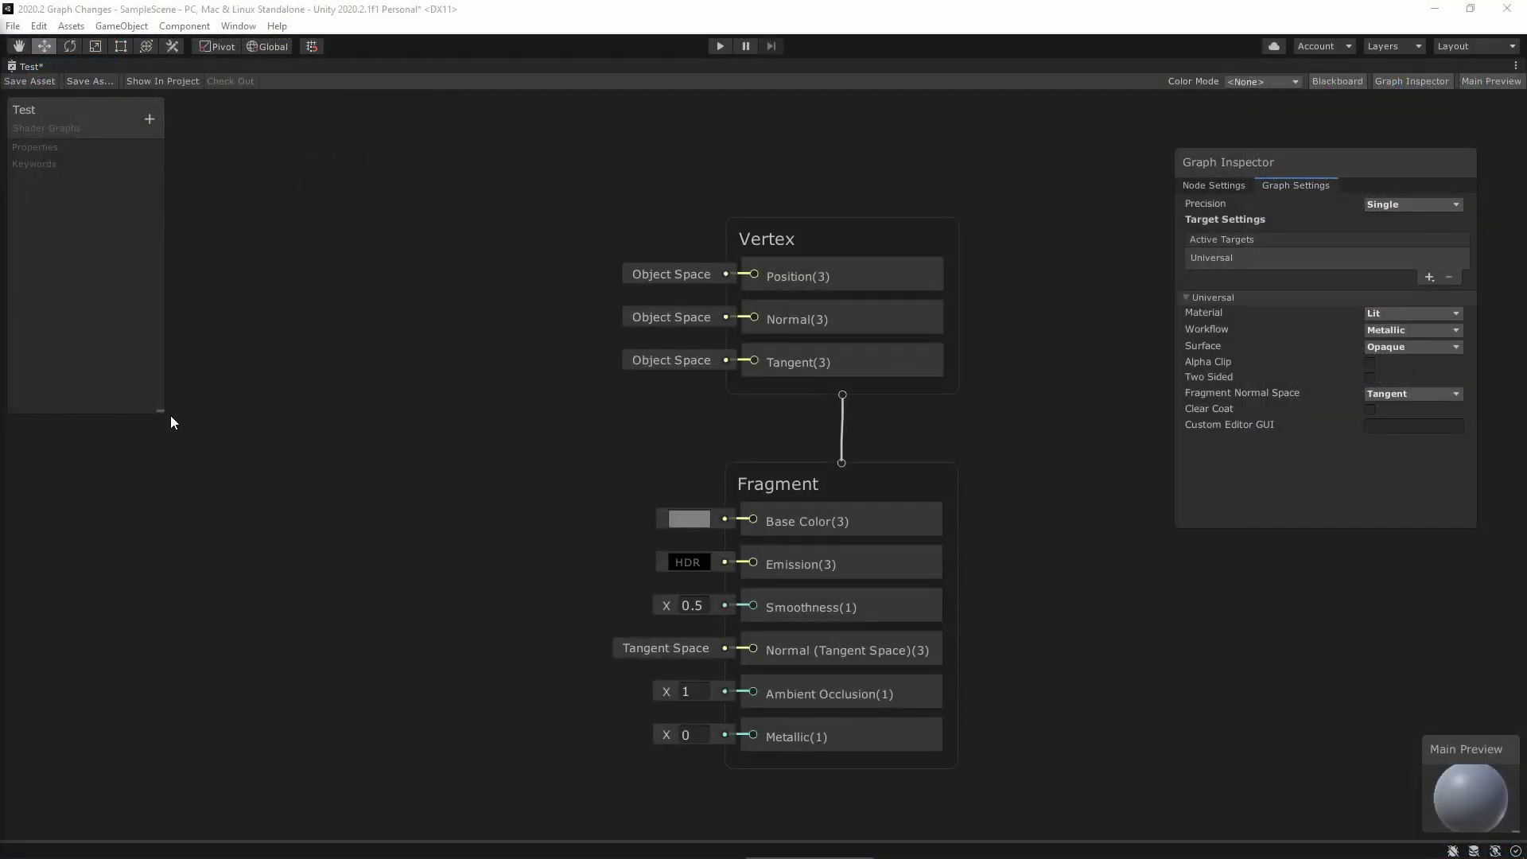
- Enlarge the Blackboard, add a Float property named 'Old Vector 1', and show its Node Settings
drag(160, 416, 308, 553)
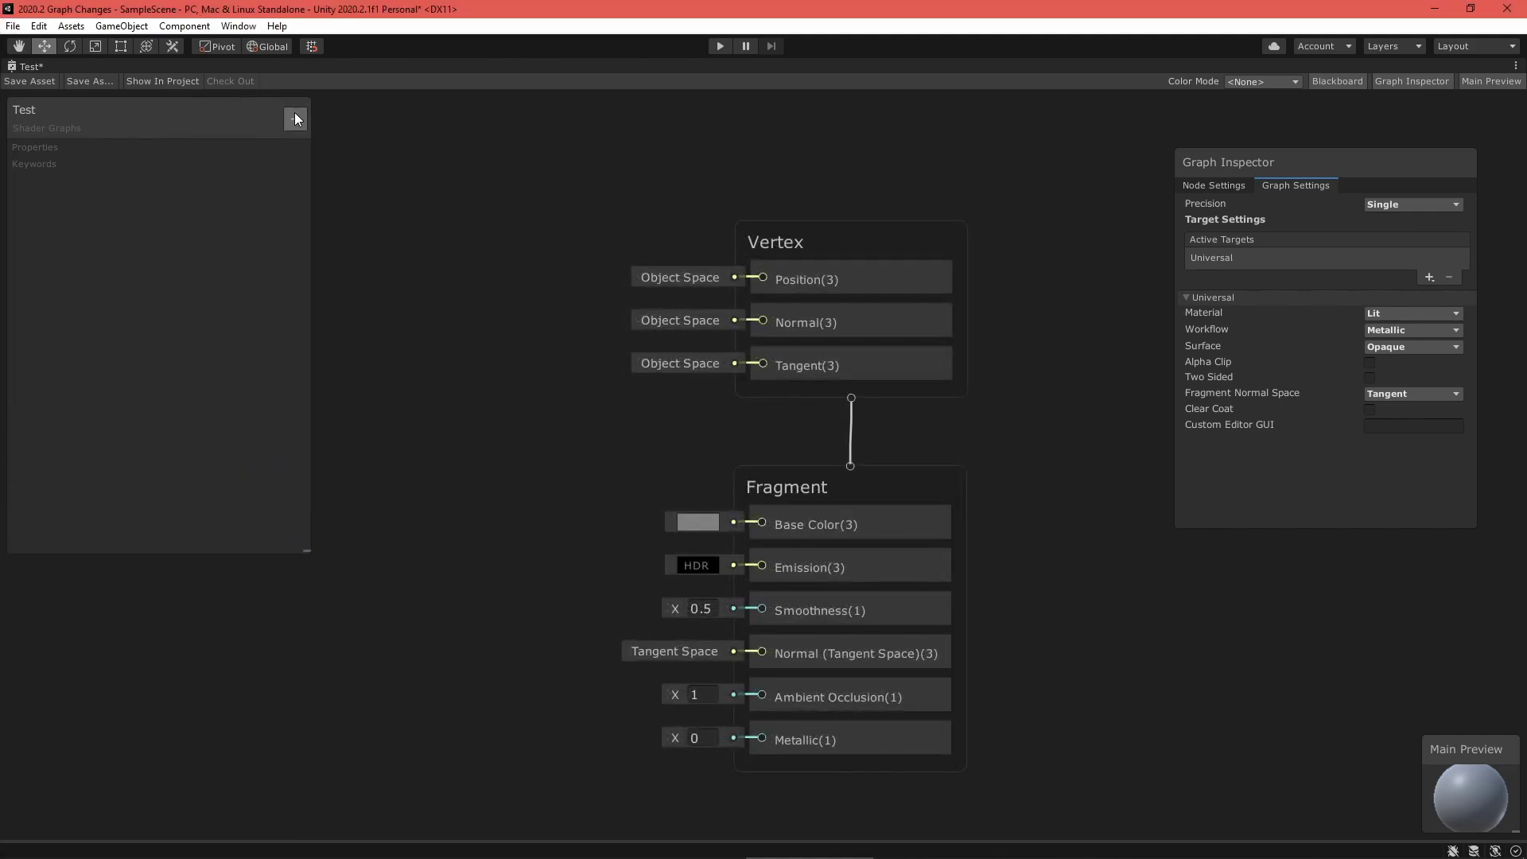
click(295, 118)
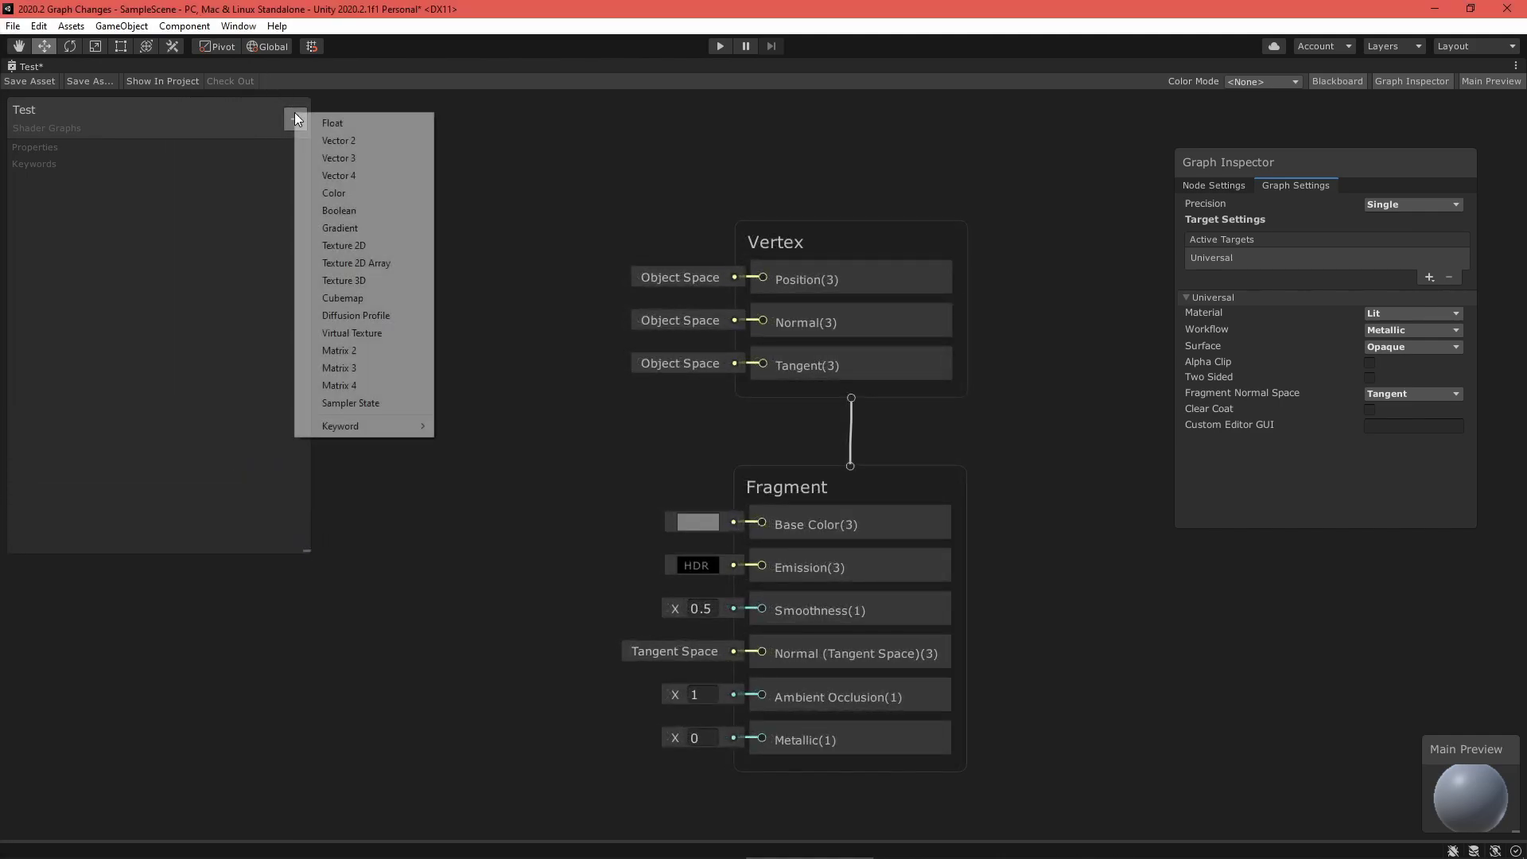
click(341, 123)
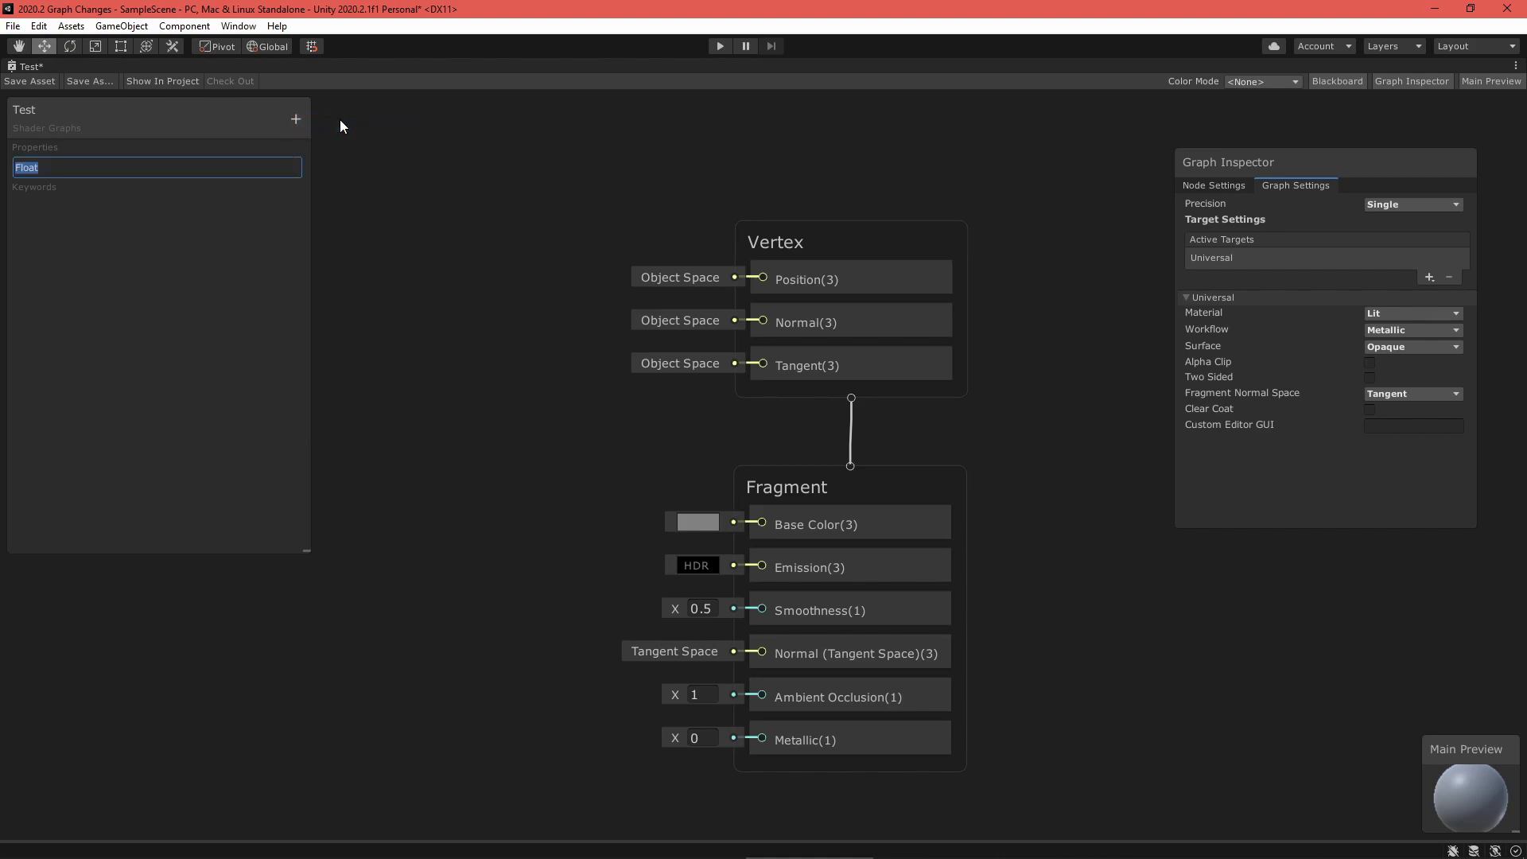
text(Old Vector 1)
key(Return)
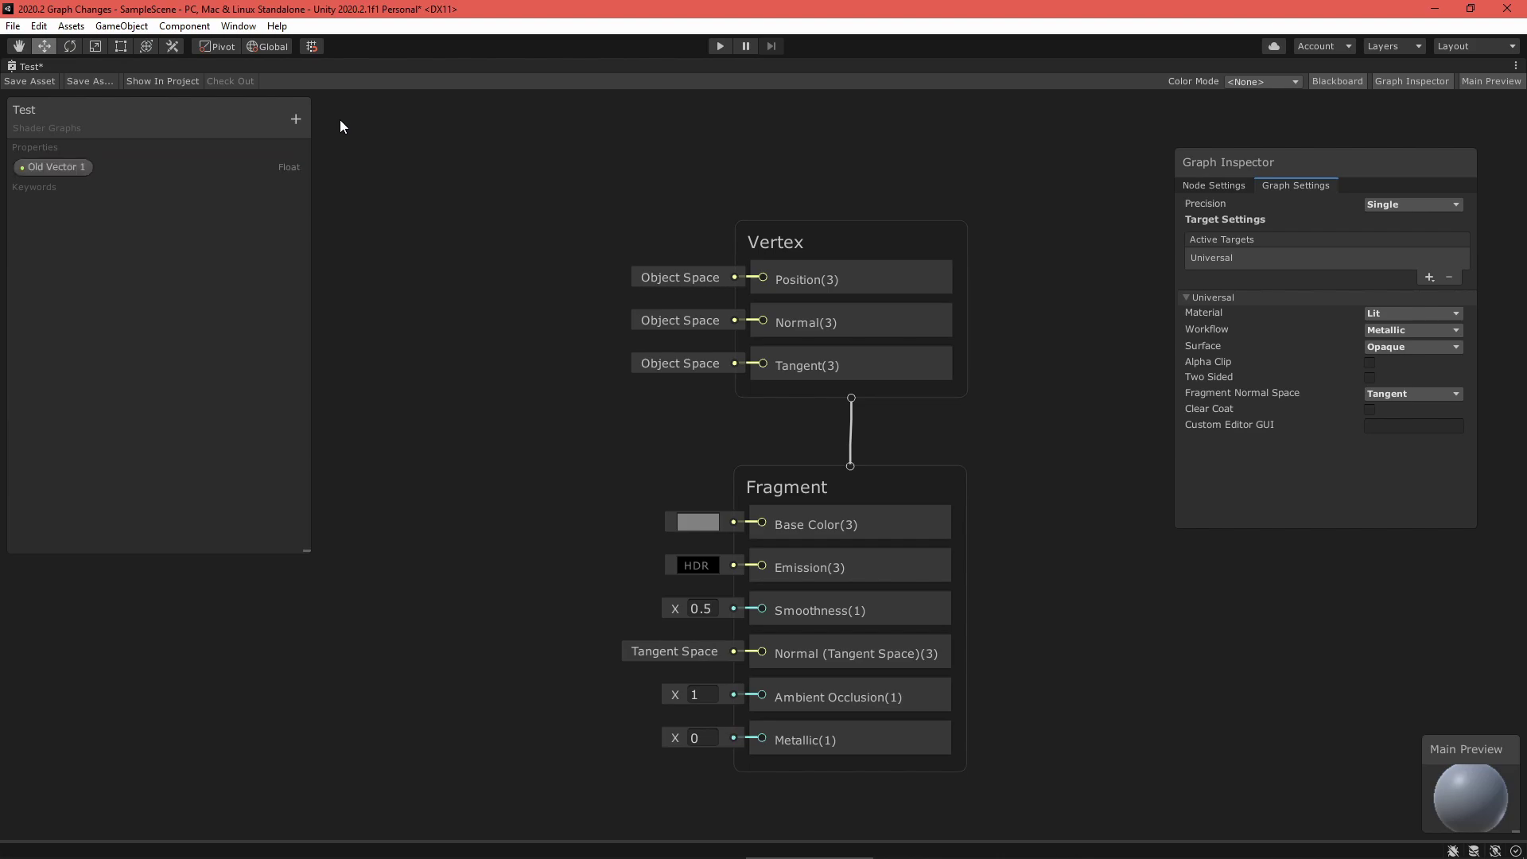
click(62, 168)
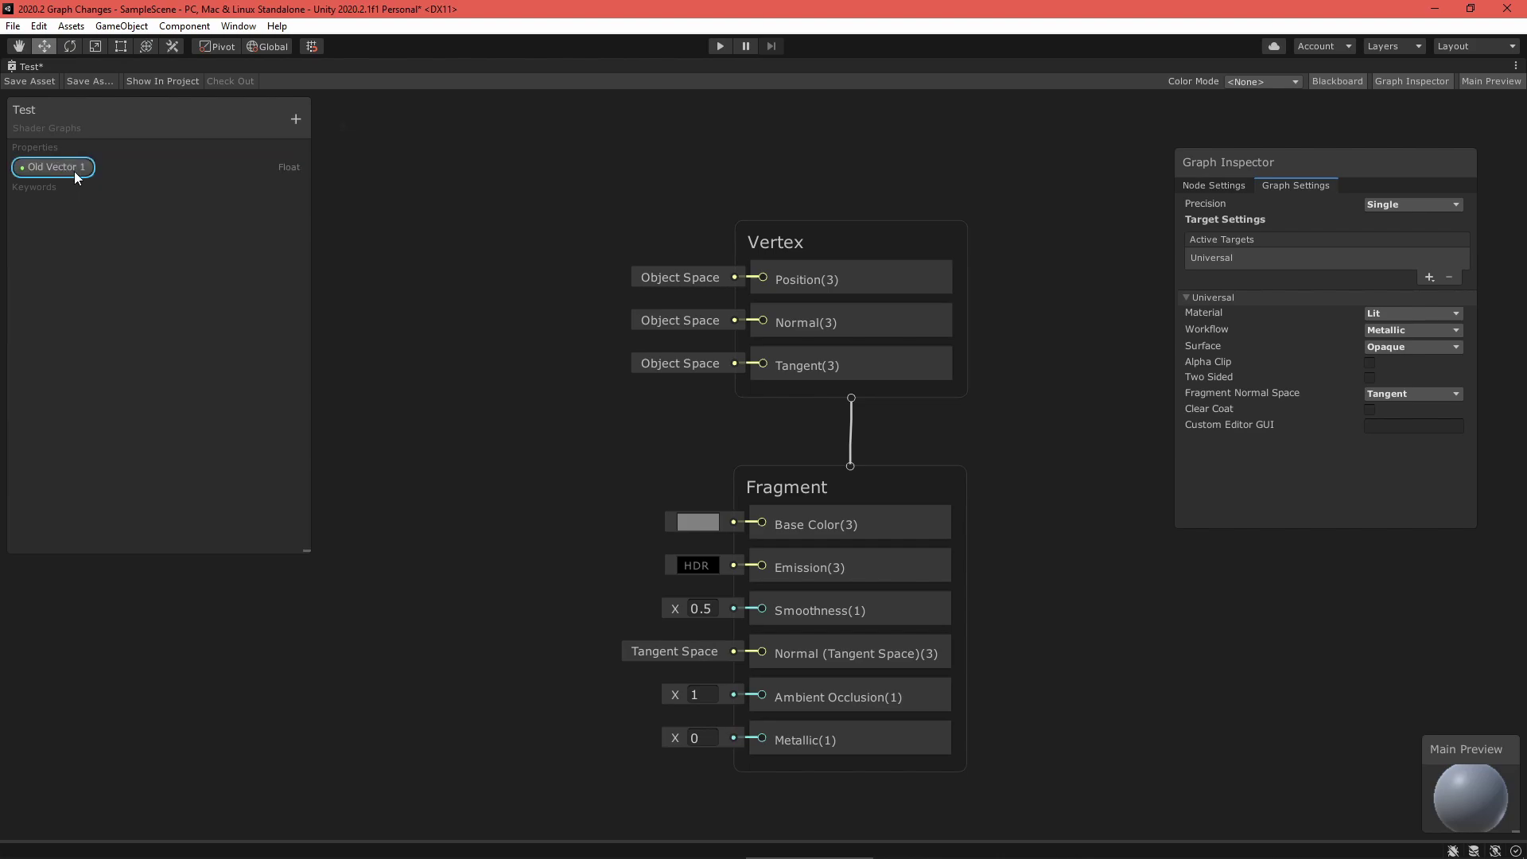
click(1215, 184)
drag(1217, 163, 1183, 145)
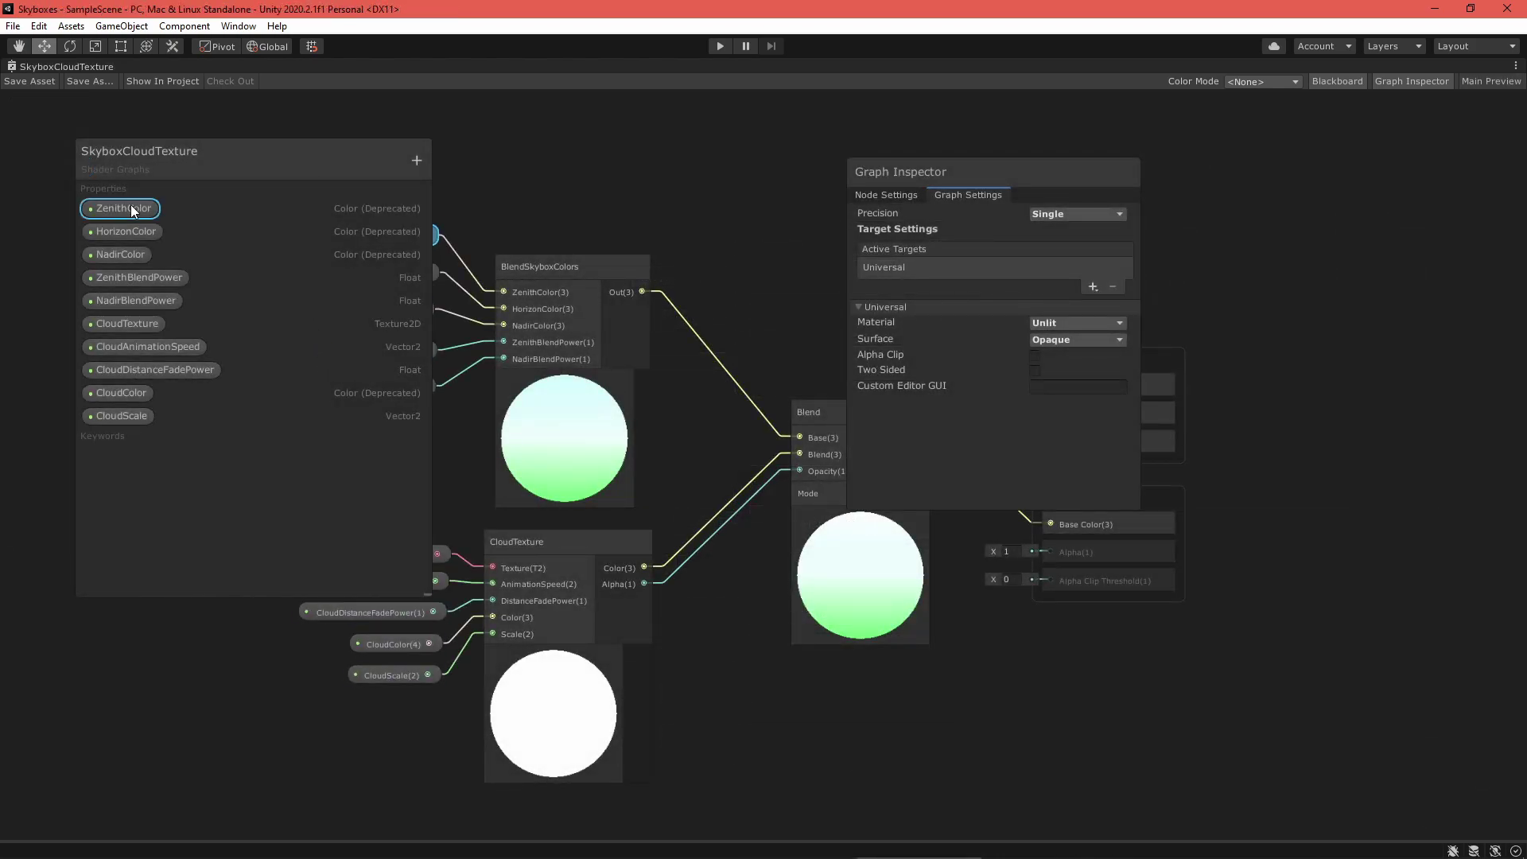
- Upgrade the deprecated ZenithColor property to the new Color type from its Node Settings
click(870, 192)
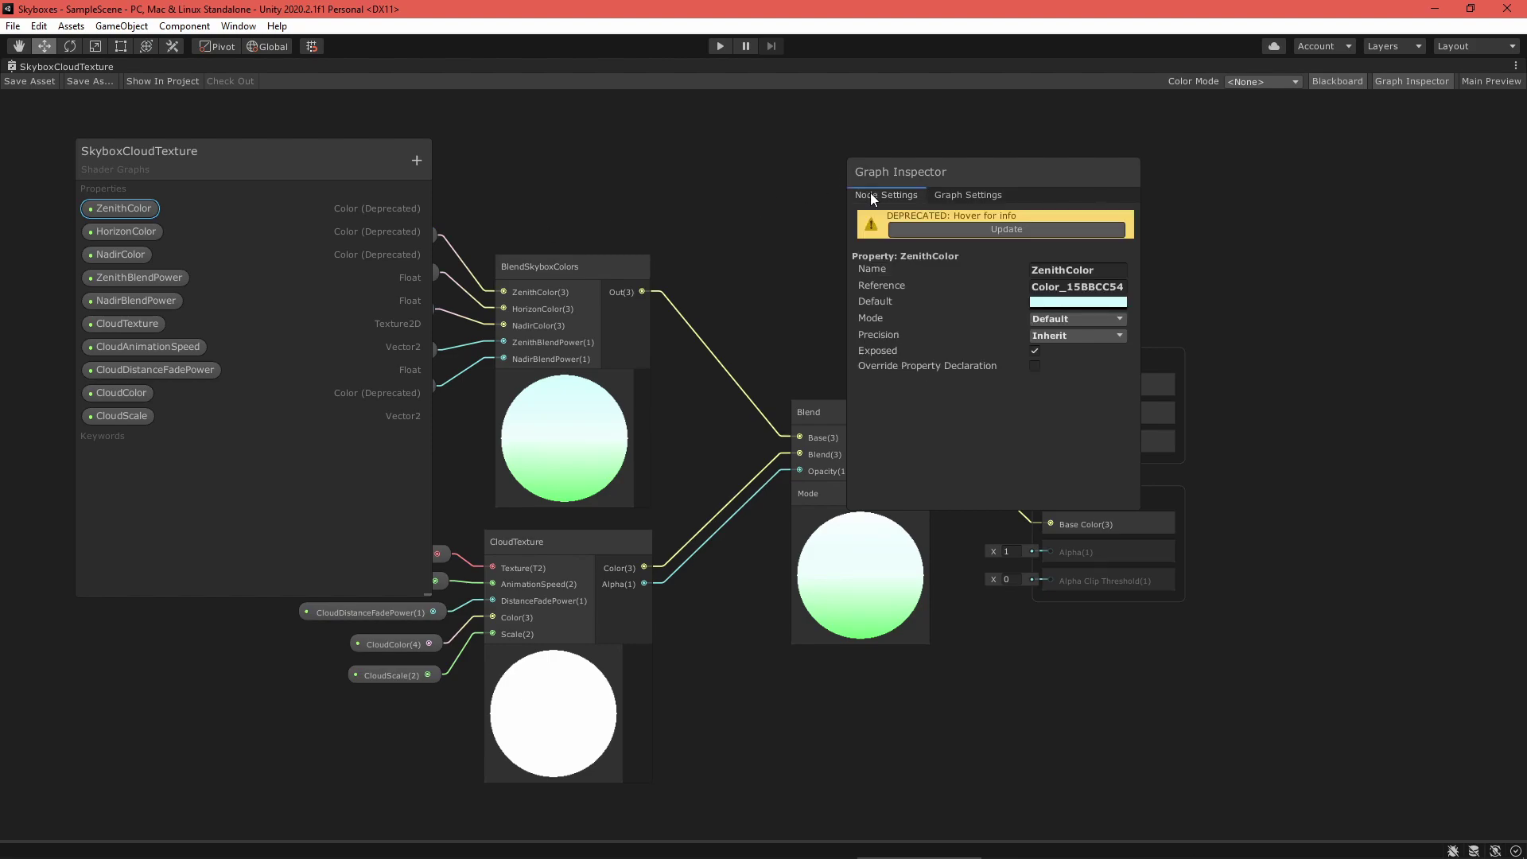
mouse_move(940, 230)
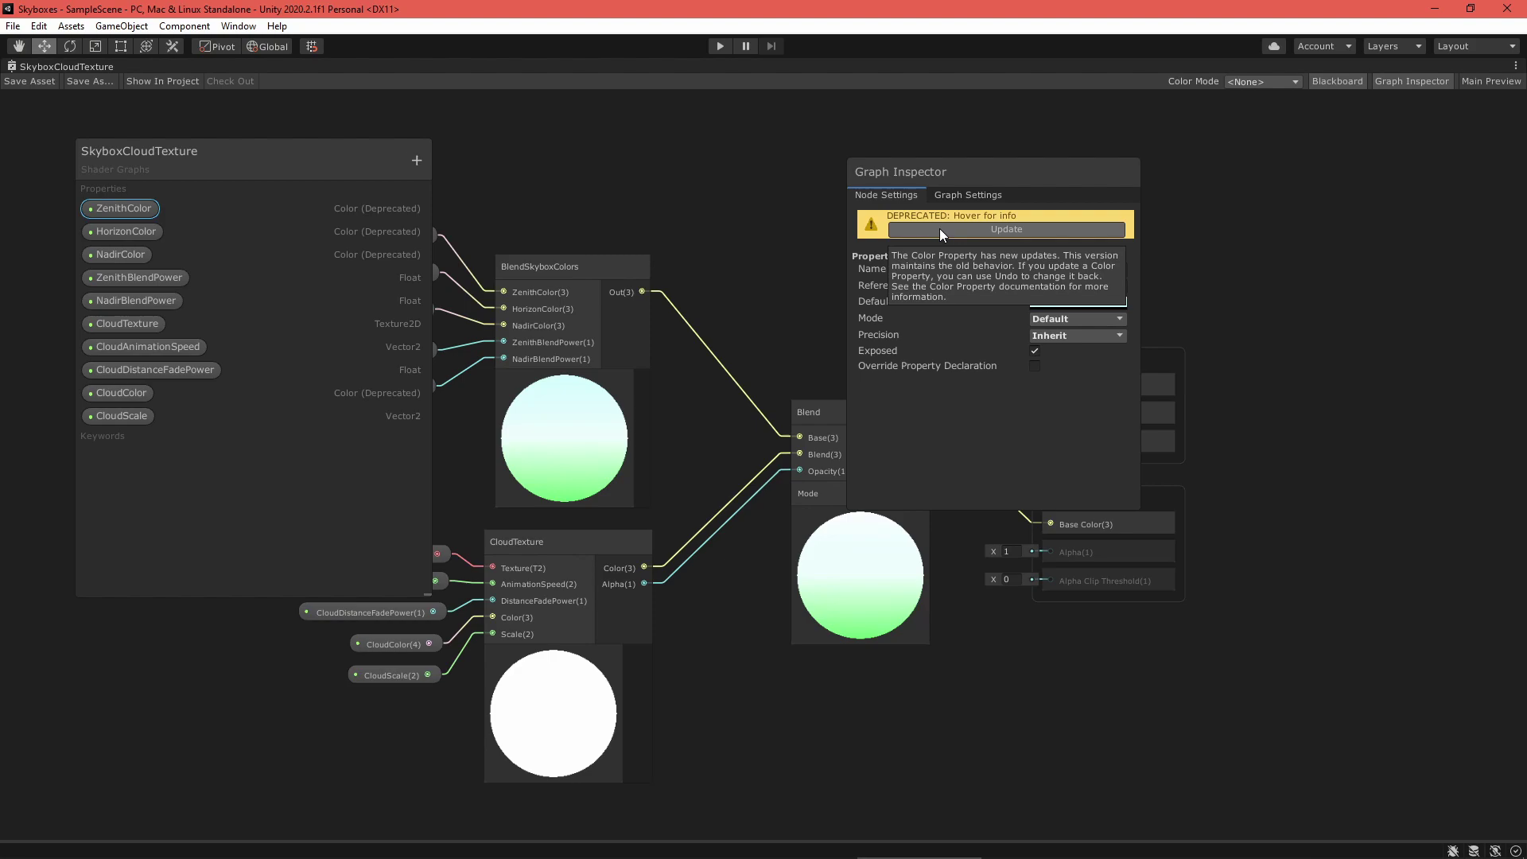
click(938, 229)
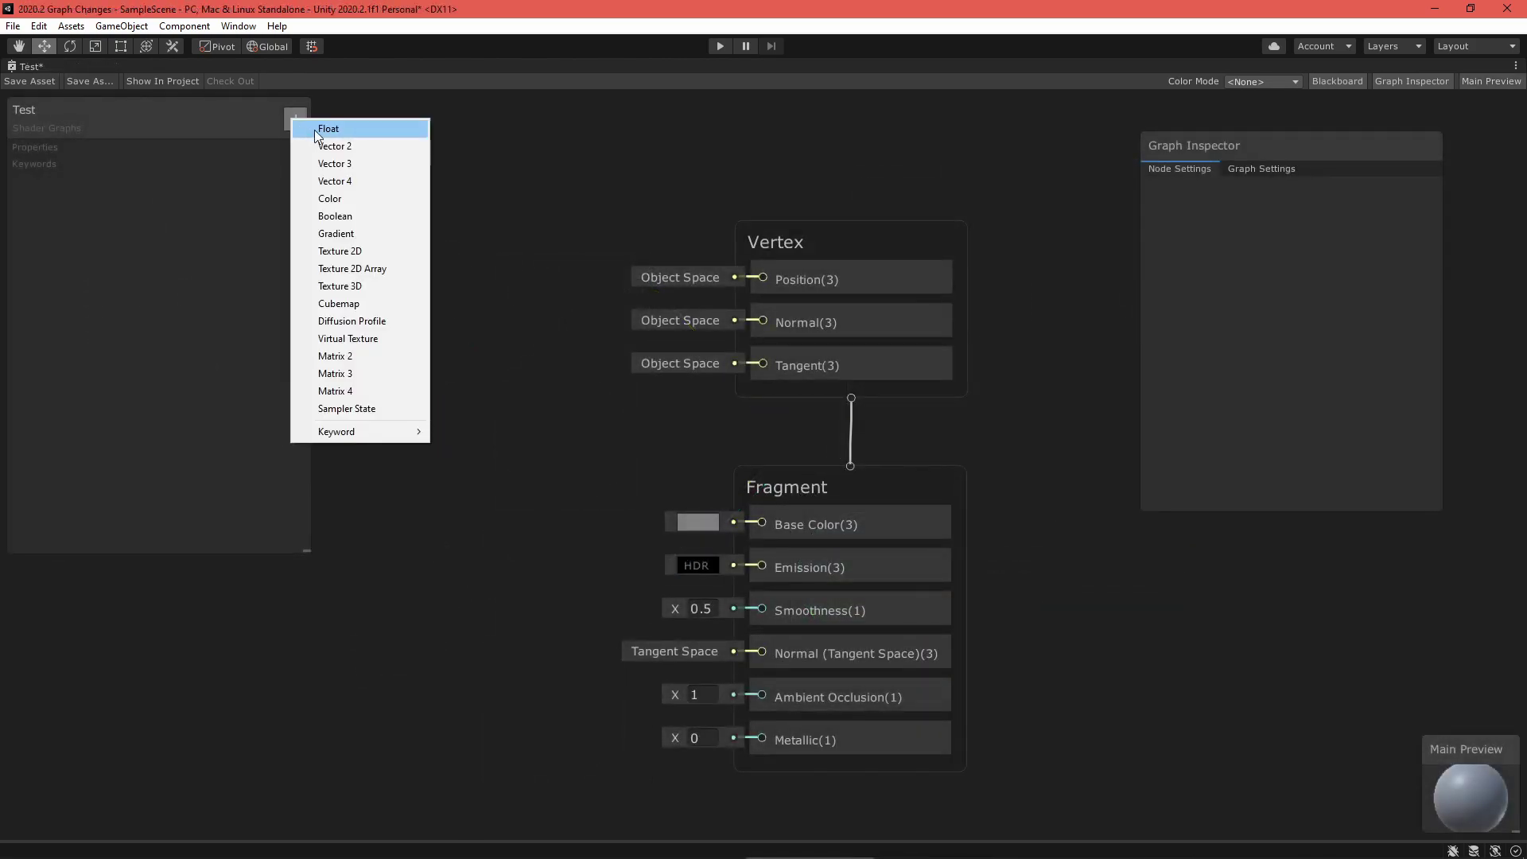
- Add a Float property named 'Property' to the Test graph
click(334, 129)
text(Property)
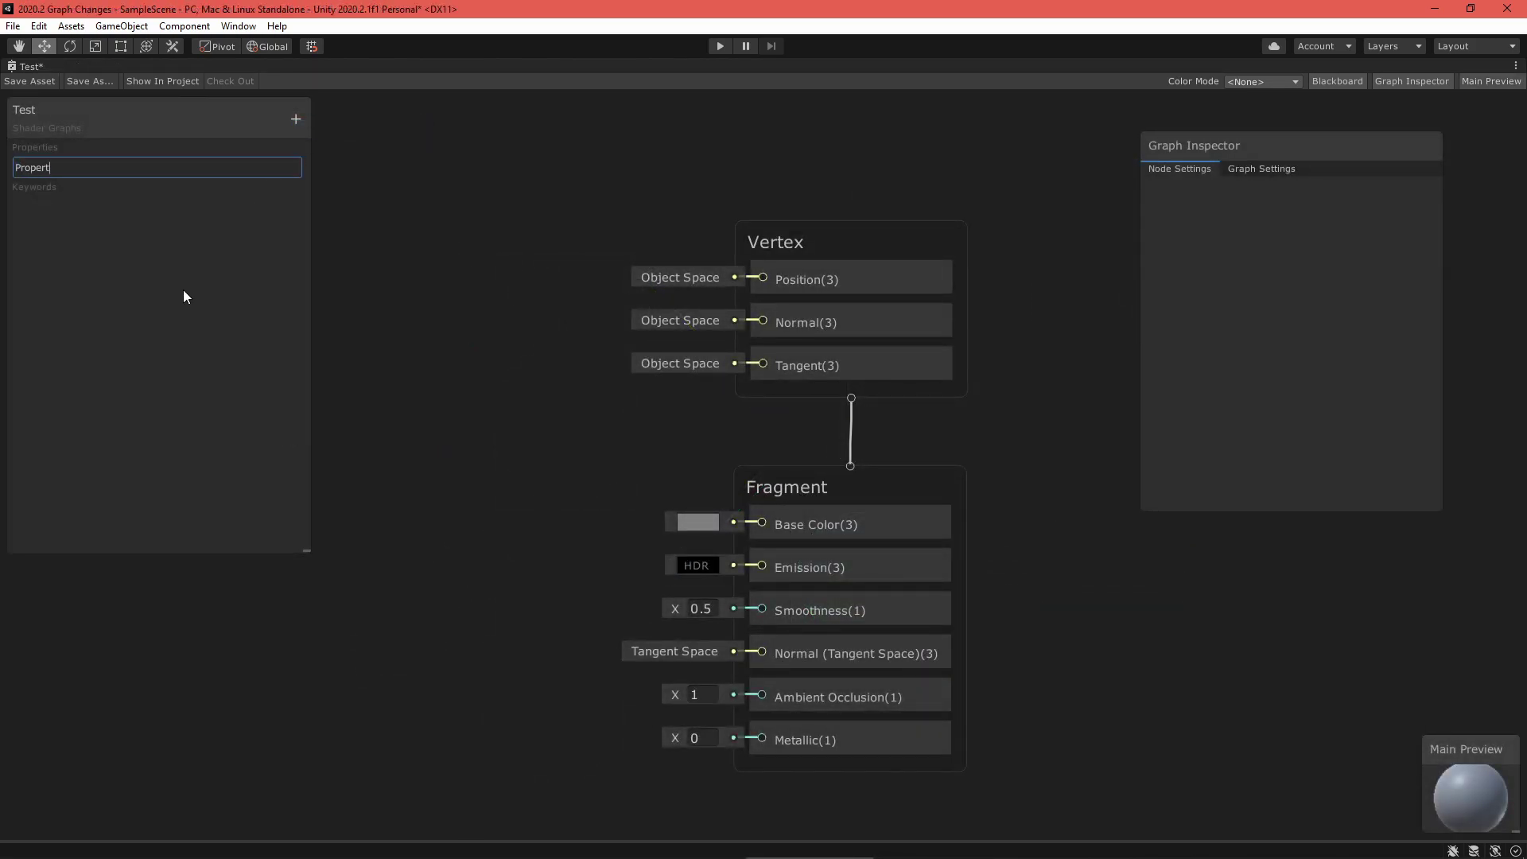
key(Return)
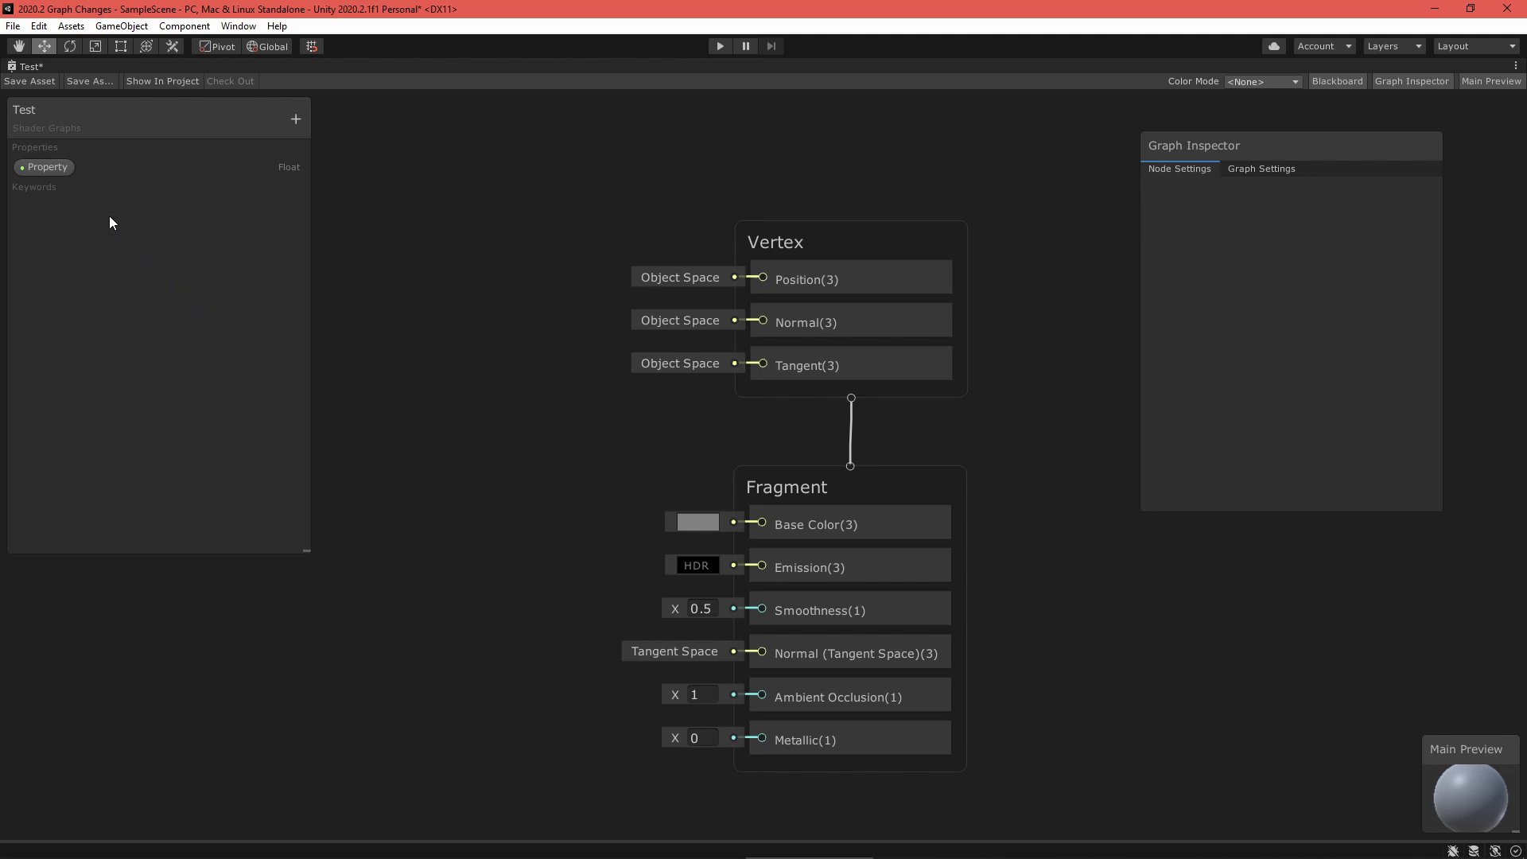
- Duplicate it with Ctrl+D twice and the Duplicate menu item, creating Property (1)–(3)
click(60, 167)
key(ctrl+d)
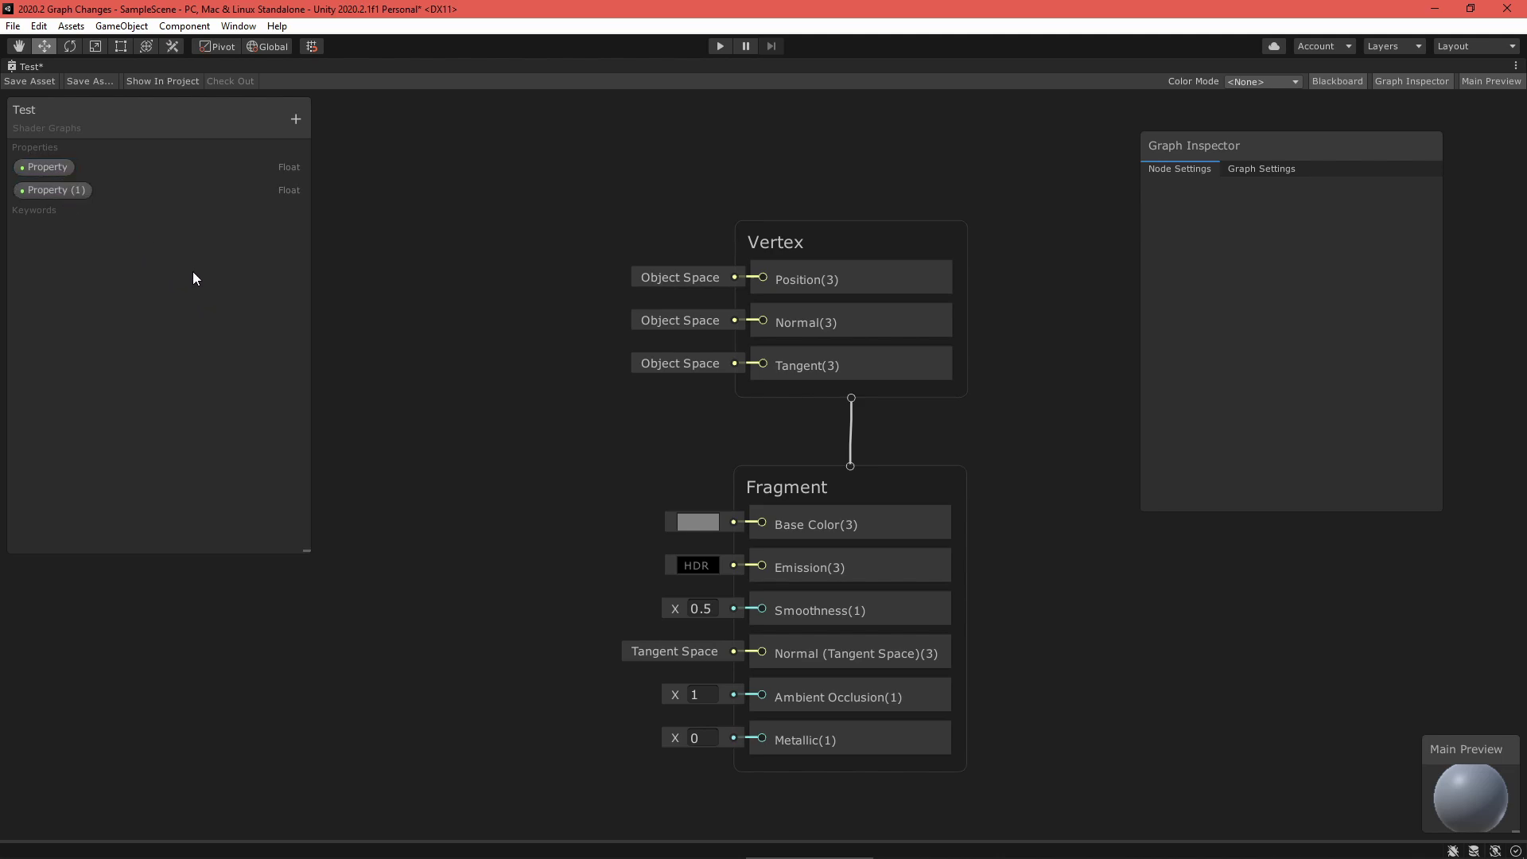
click(80, 191)
key(ctrl+d)
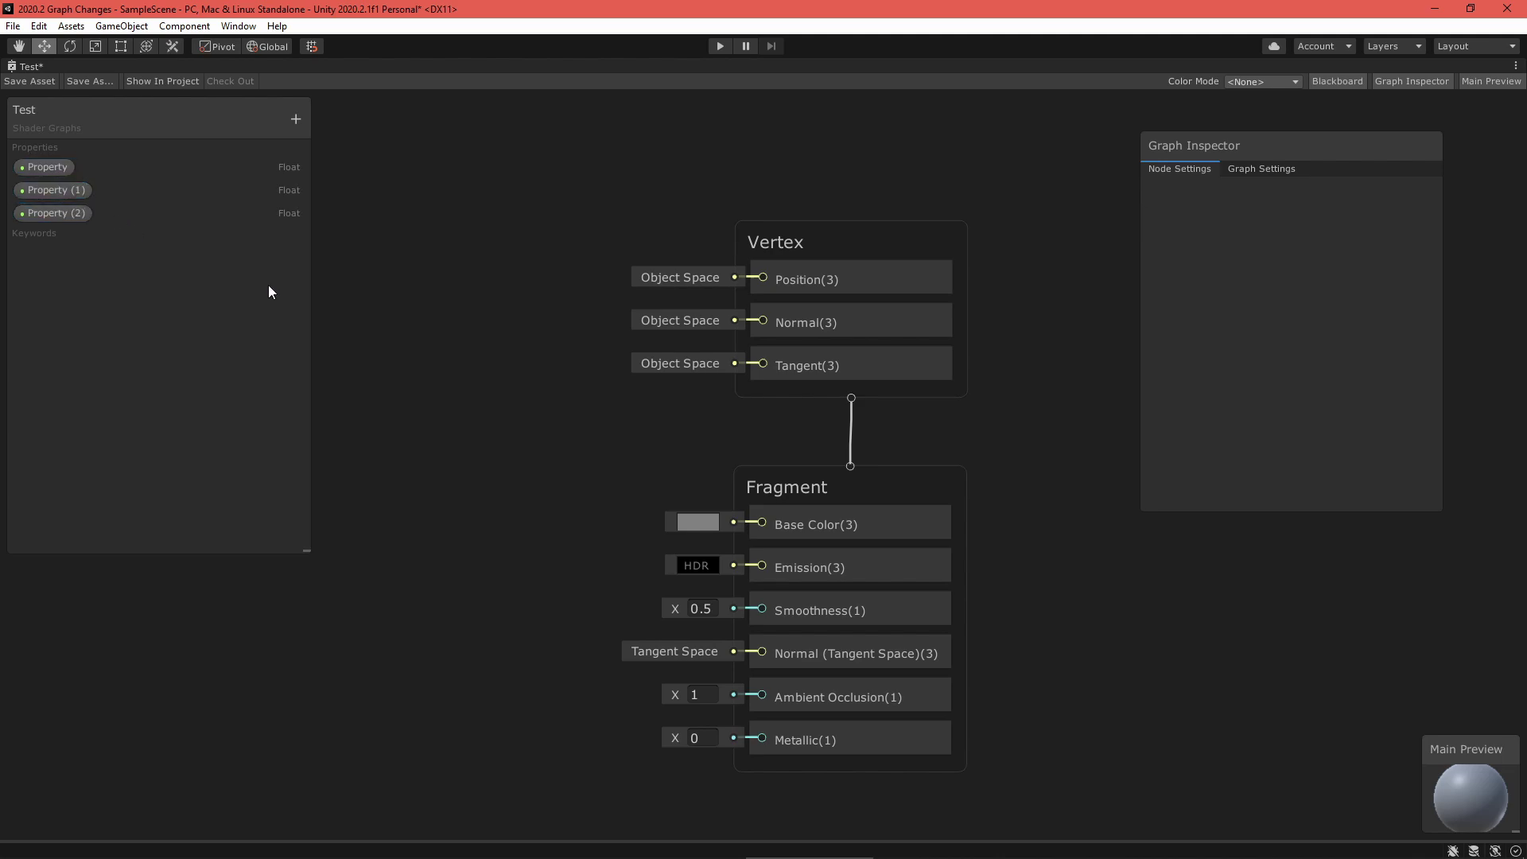
click(85, 217)
right_click(85, 217)
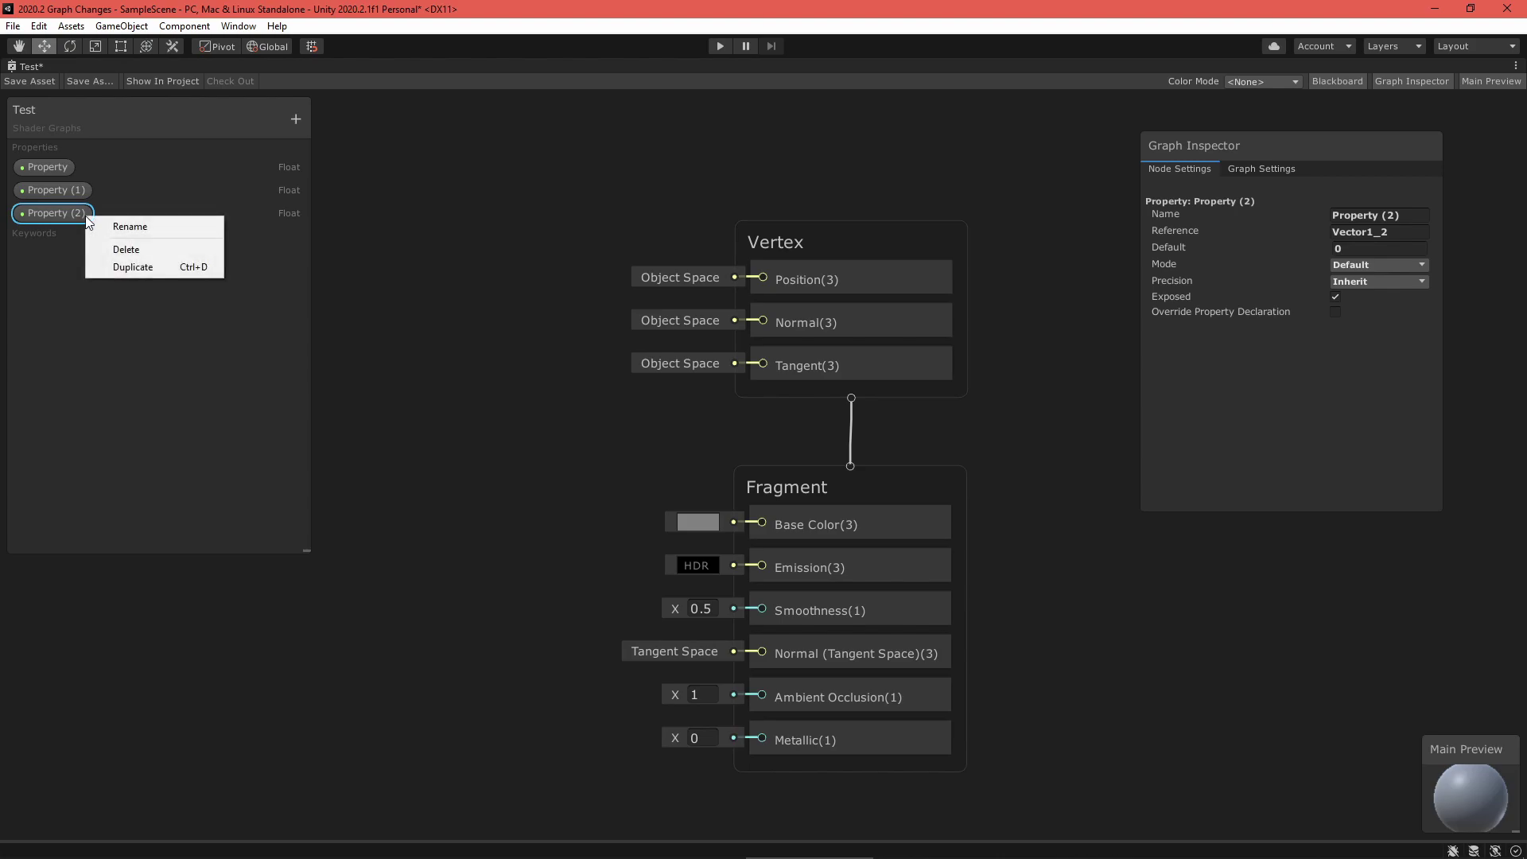
click(140, 267)
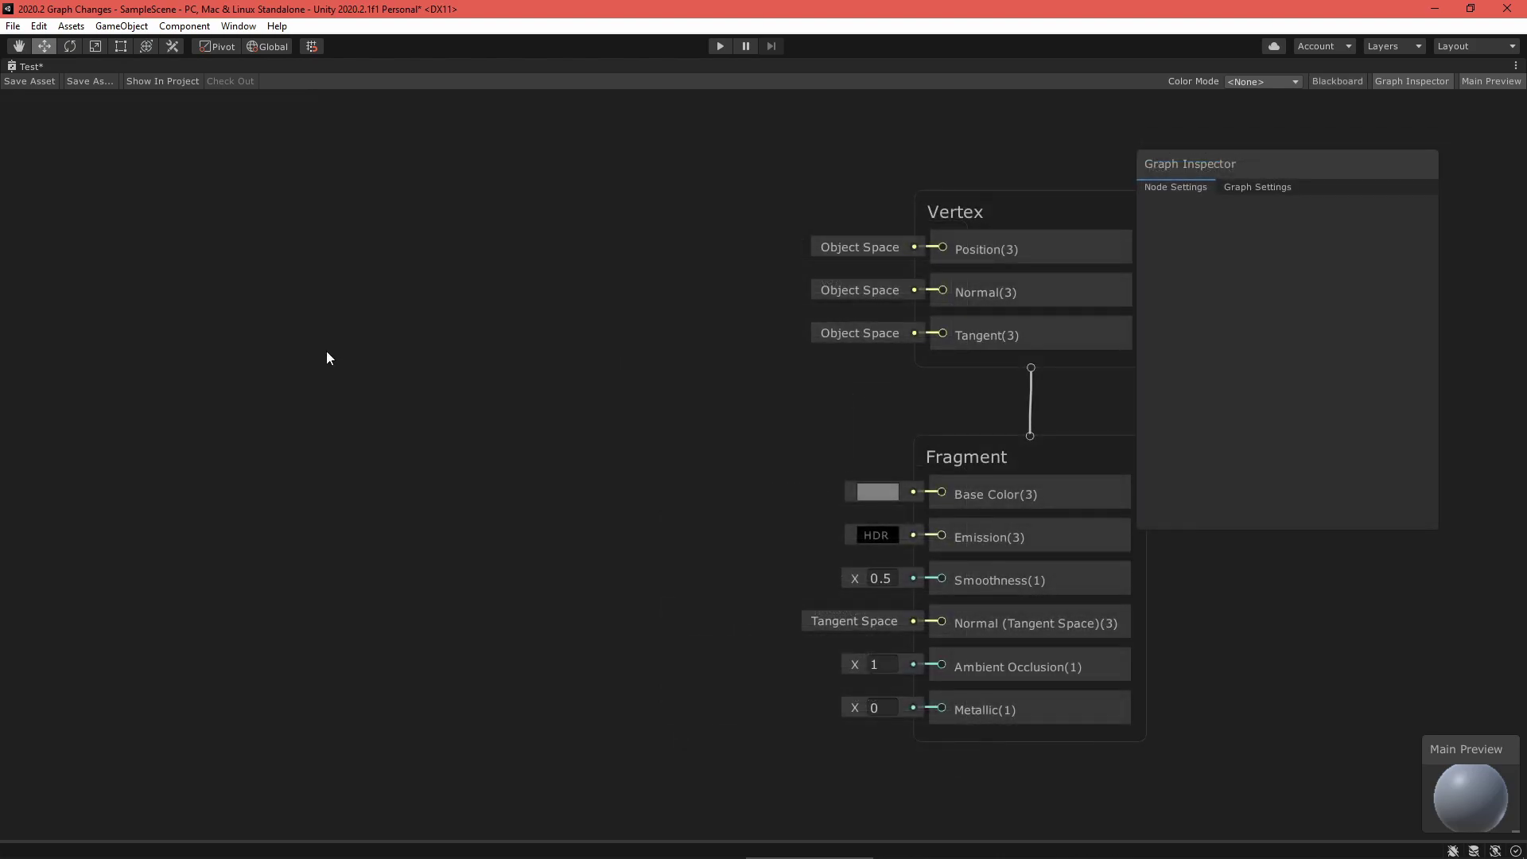
- Add a Blend node via the 'blend' search, move it up, and keep its mode on Overlay
right_click(327, 351)
click(342, 358)
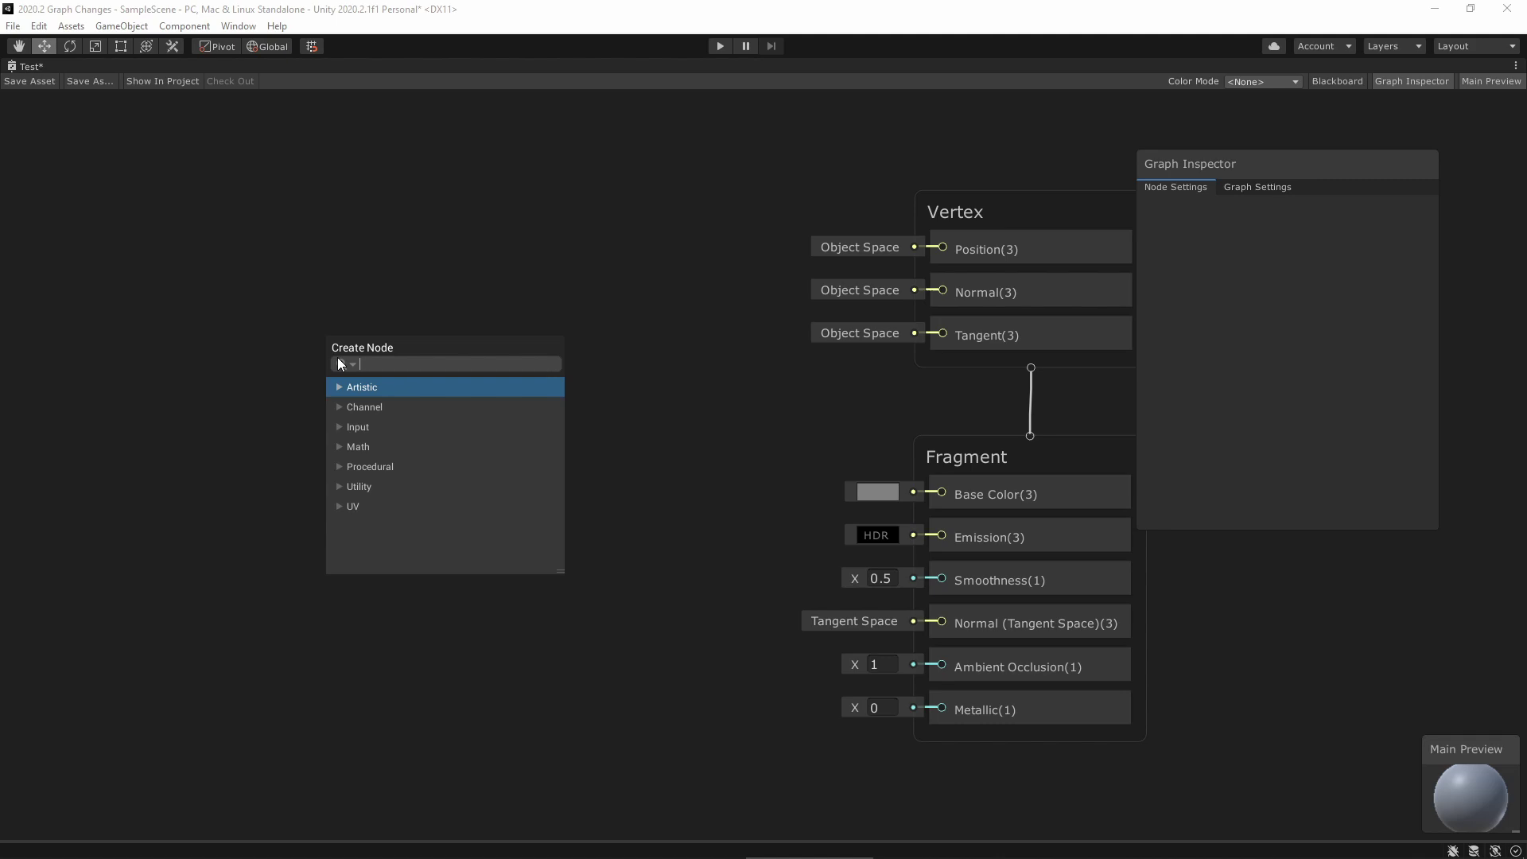
text(blend)
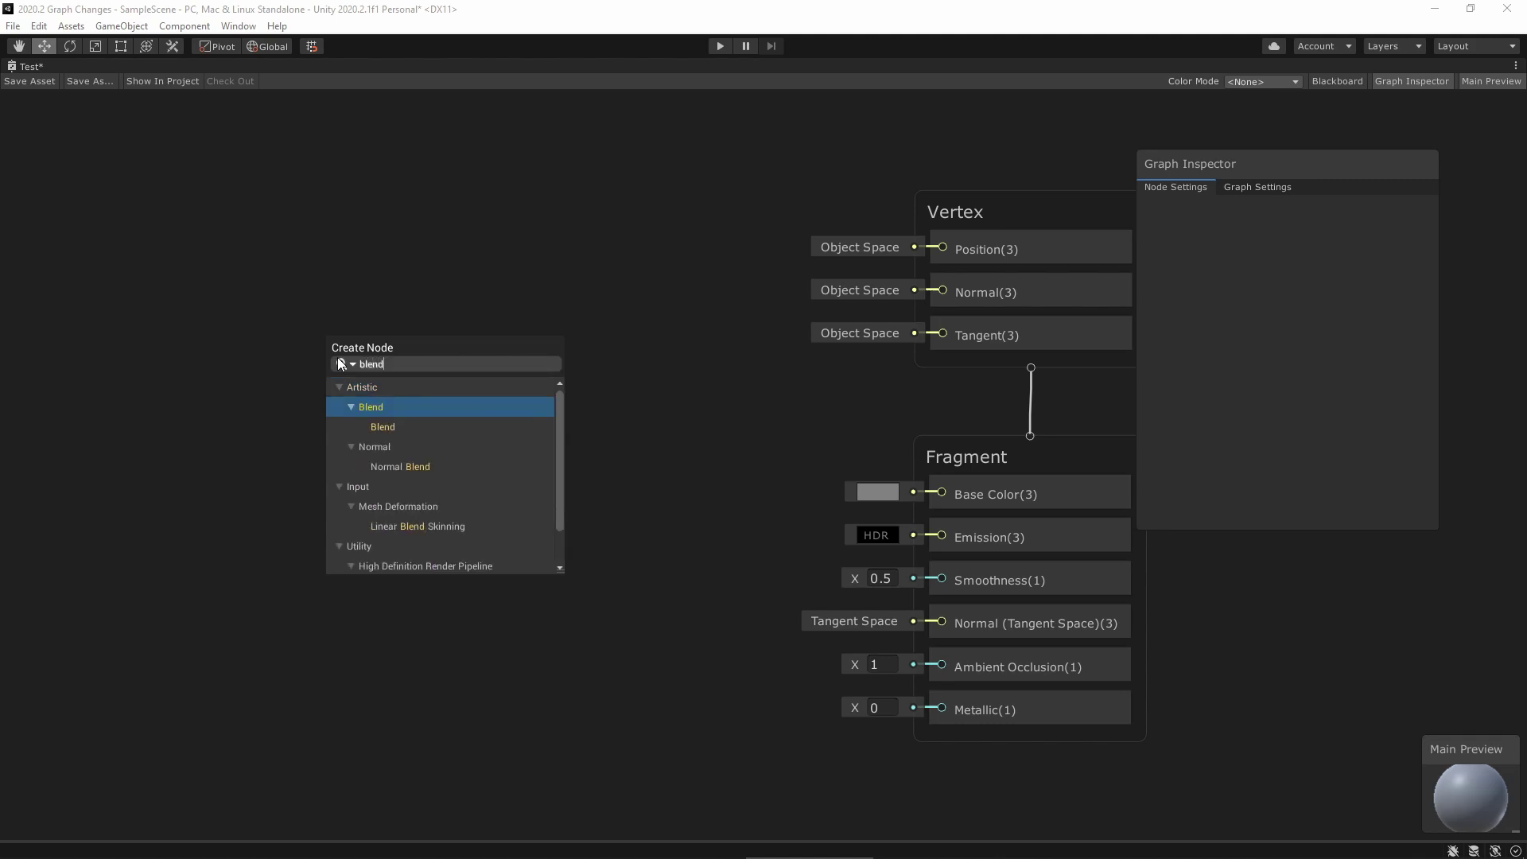
click(399, 425)
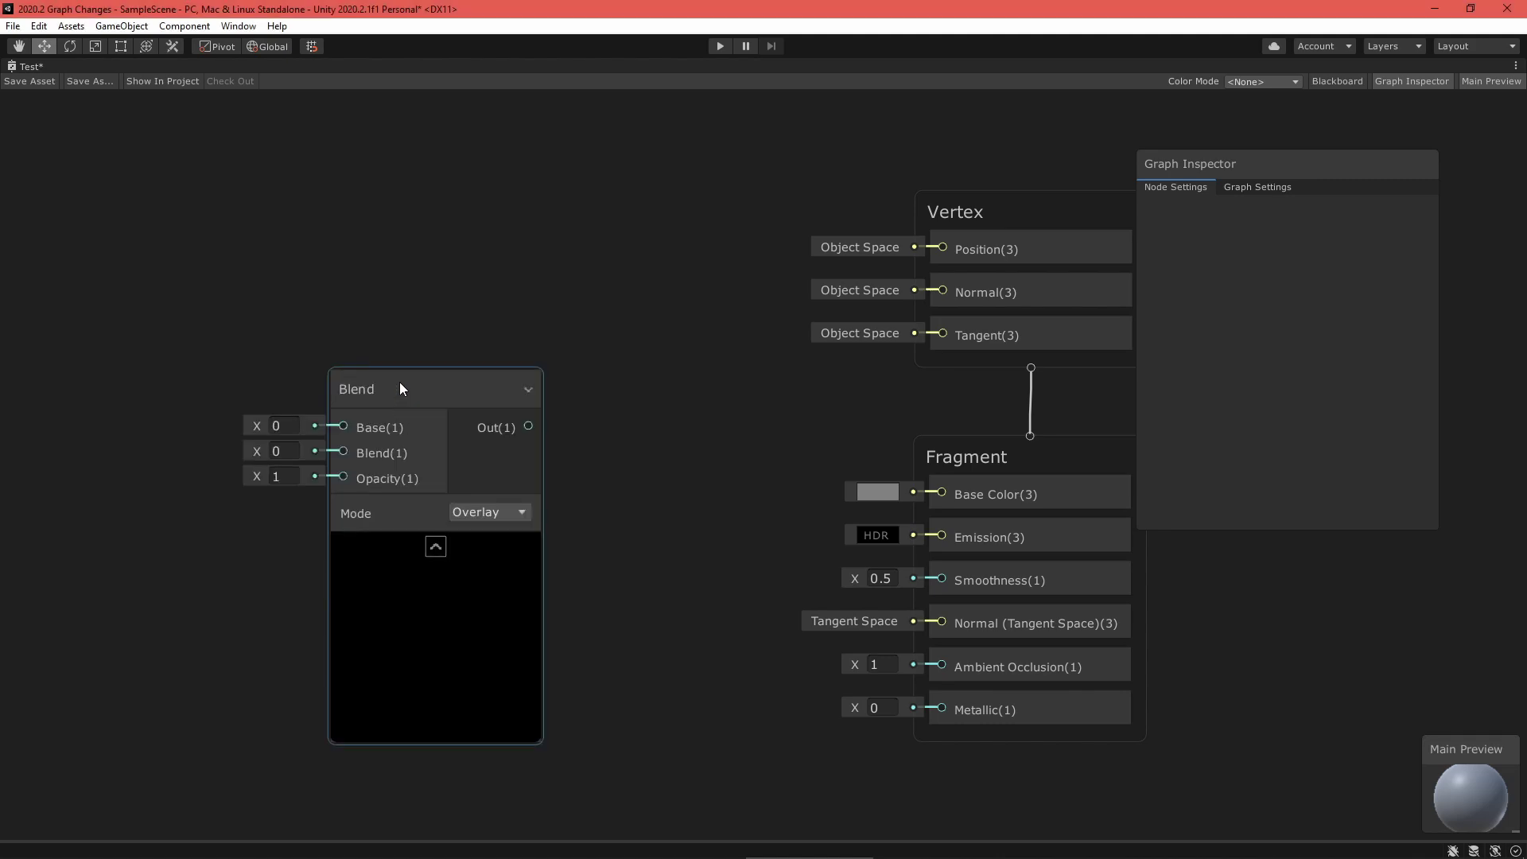
drag(412, 358, 427, 254)
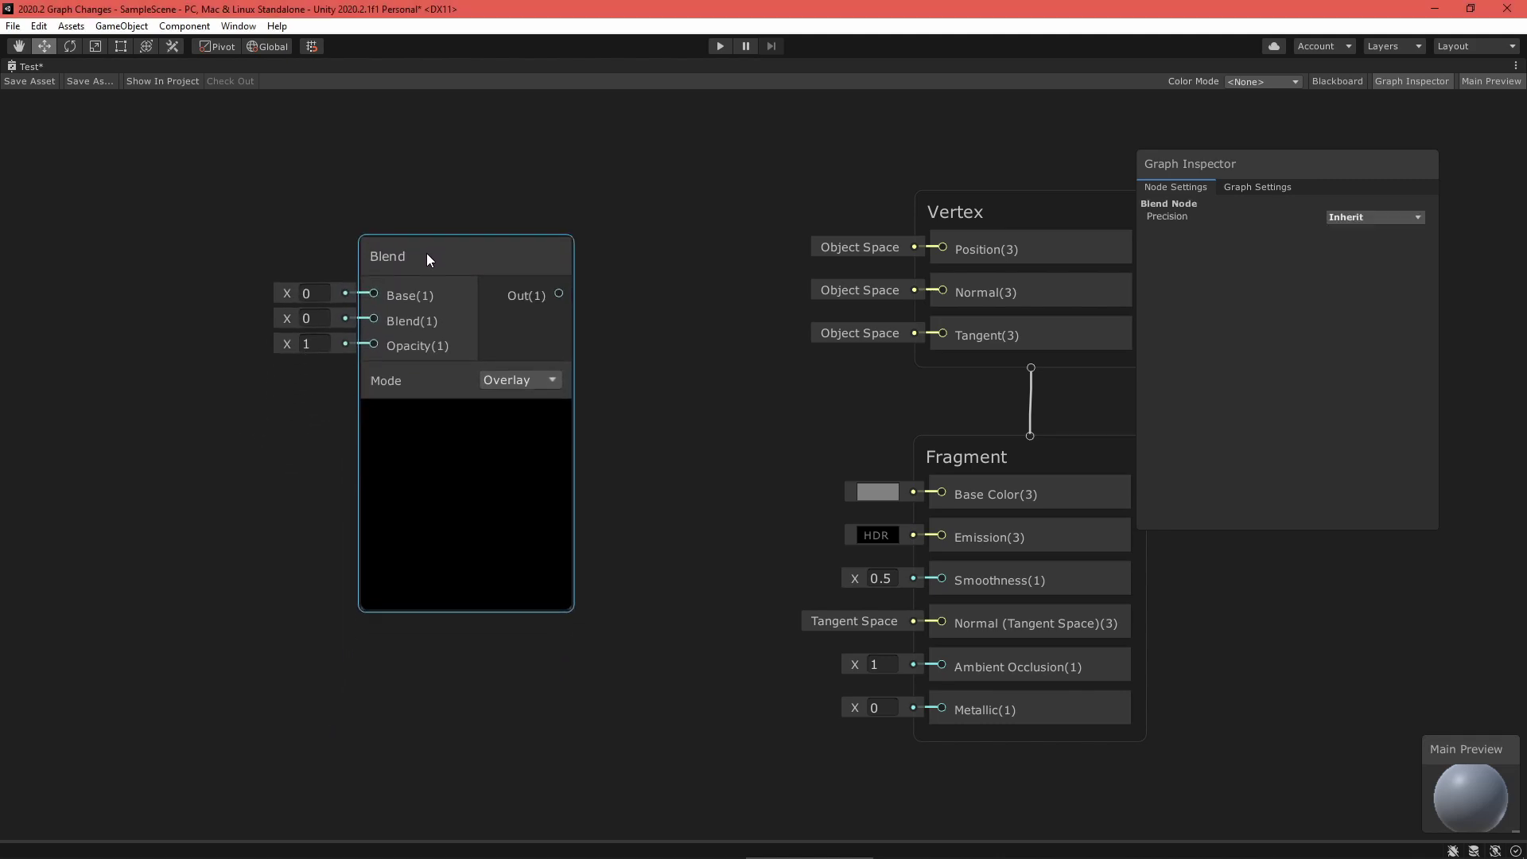
click(514, 382)
click(676, 370)
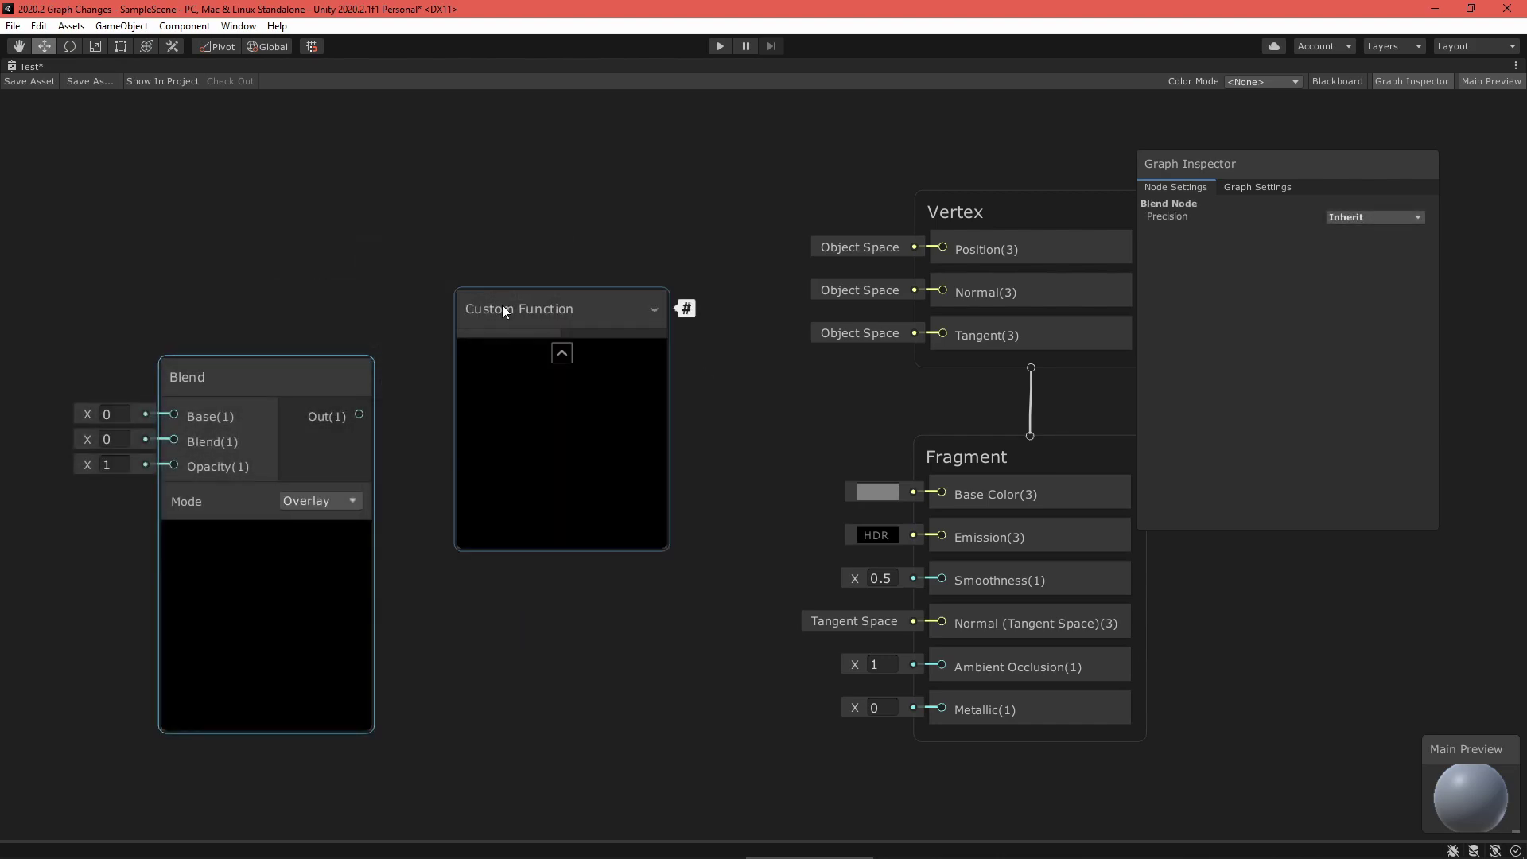
- Set the Custom Function node's Source to the TestHLSL text asset
click(498, 307)
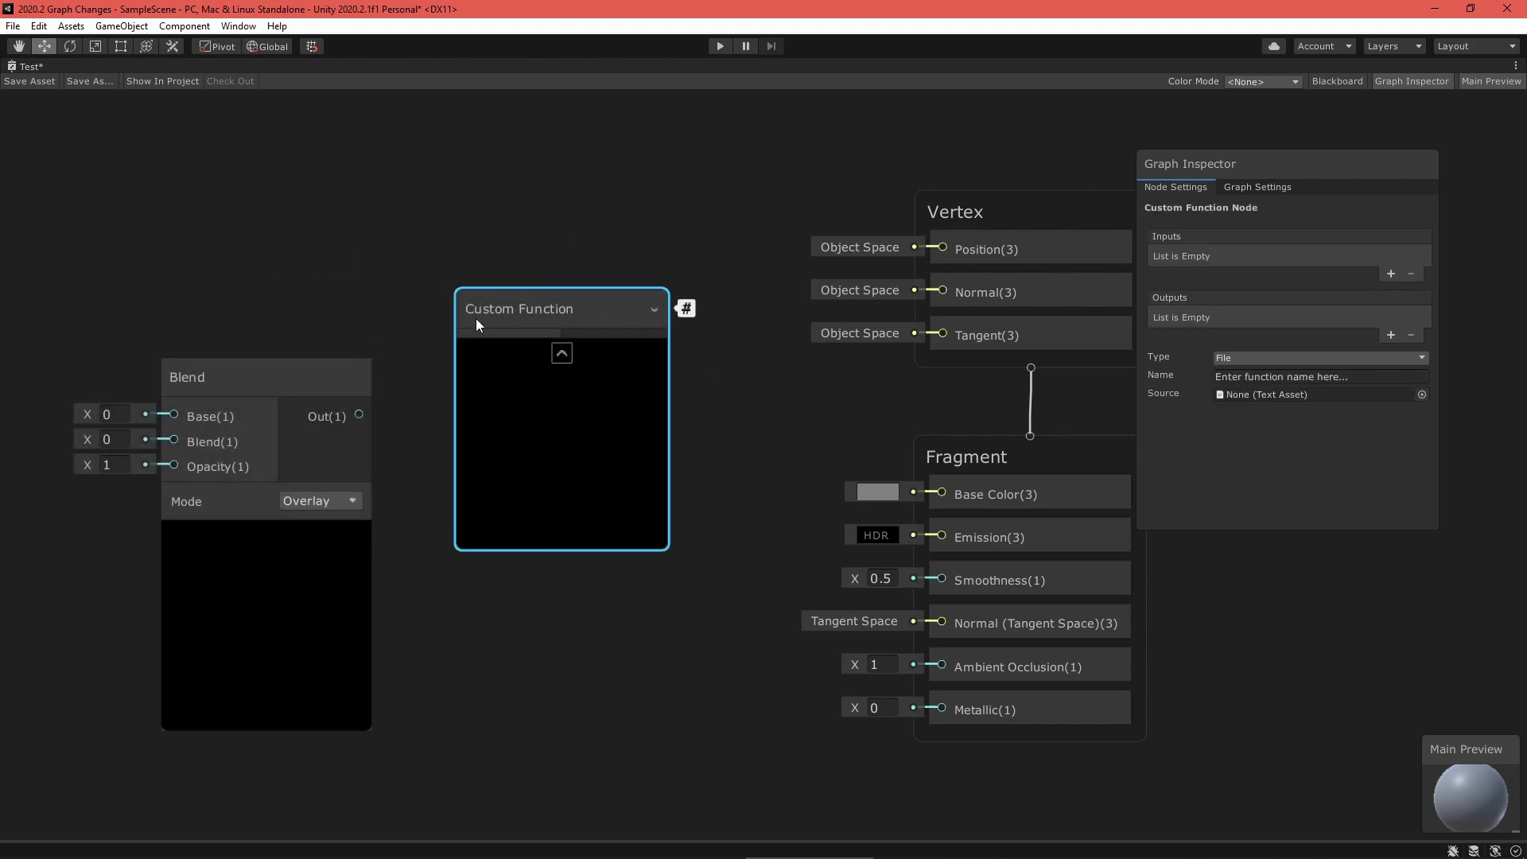
drag(556, 308, 543, 330)
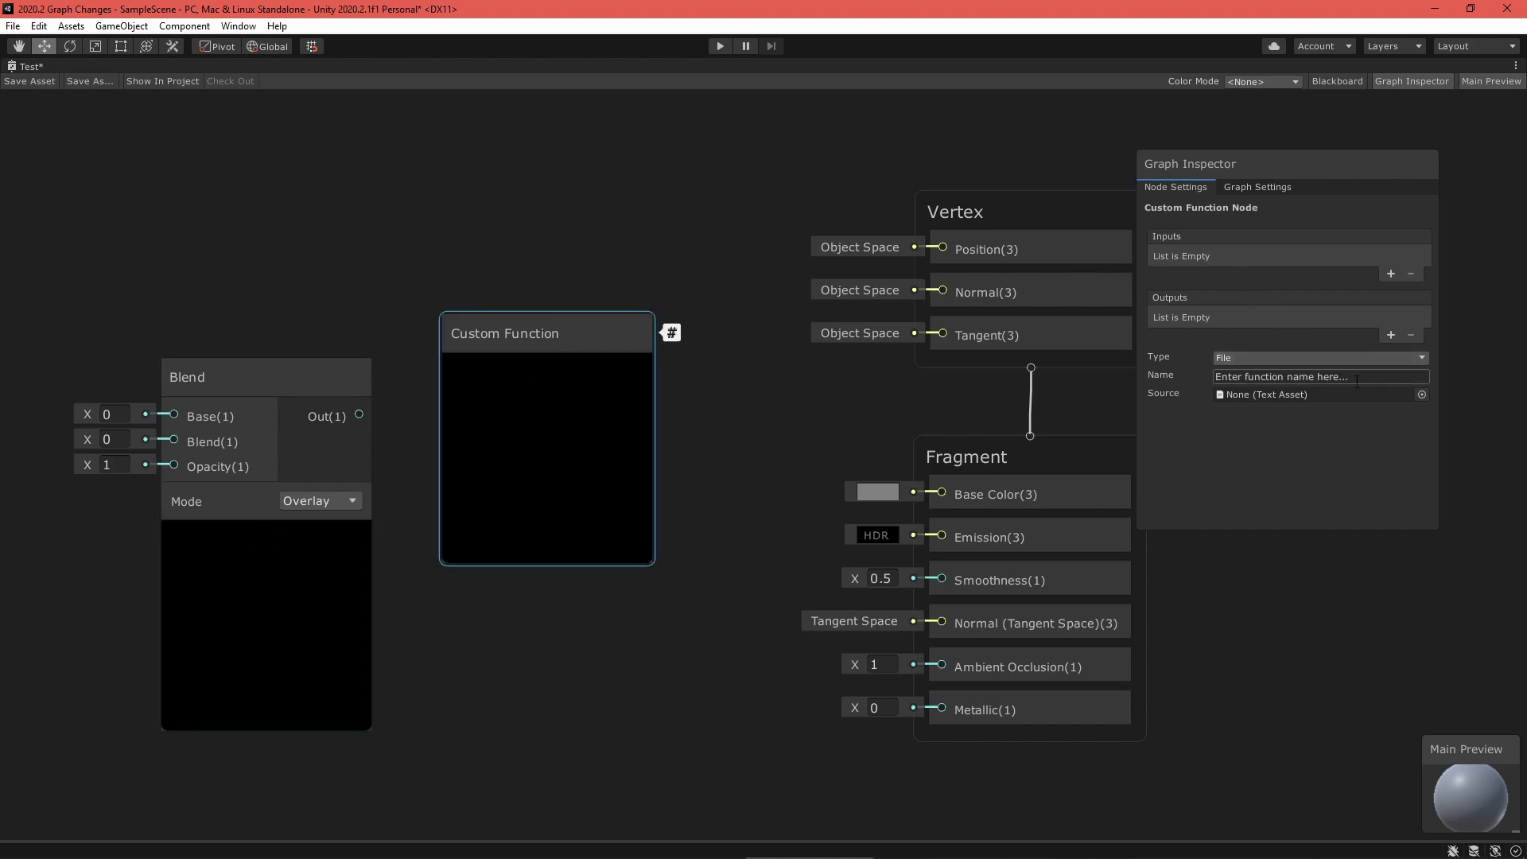
click(1422, 395)
double_click(1206, 447)
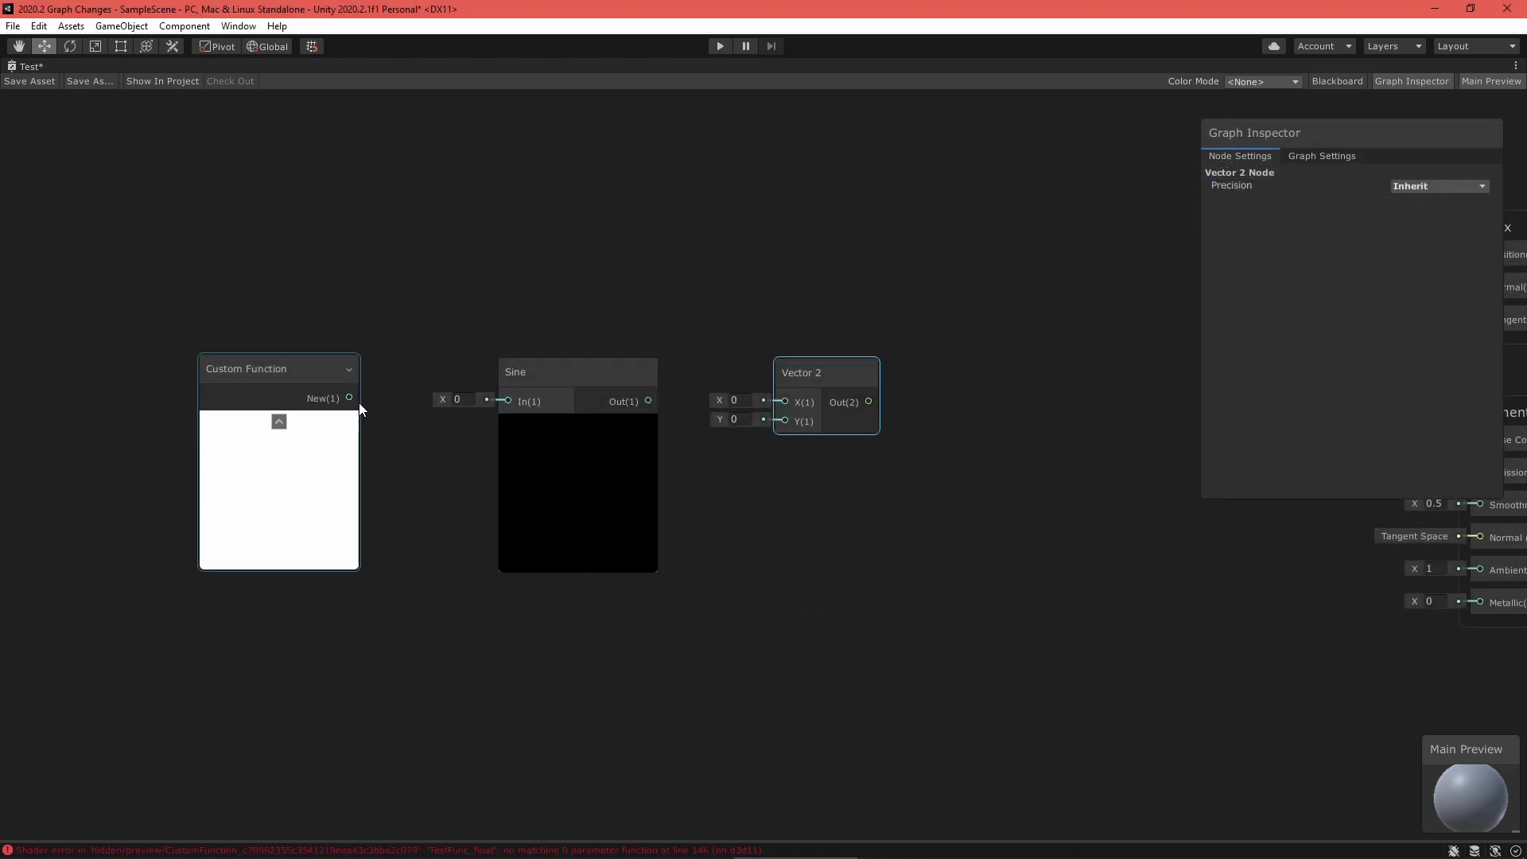
- Connect New to Sine In, Sine Out to Vector 2 X, and New to Vector 2 Y
drag(351, 398, 506, 400)
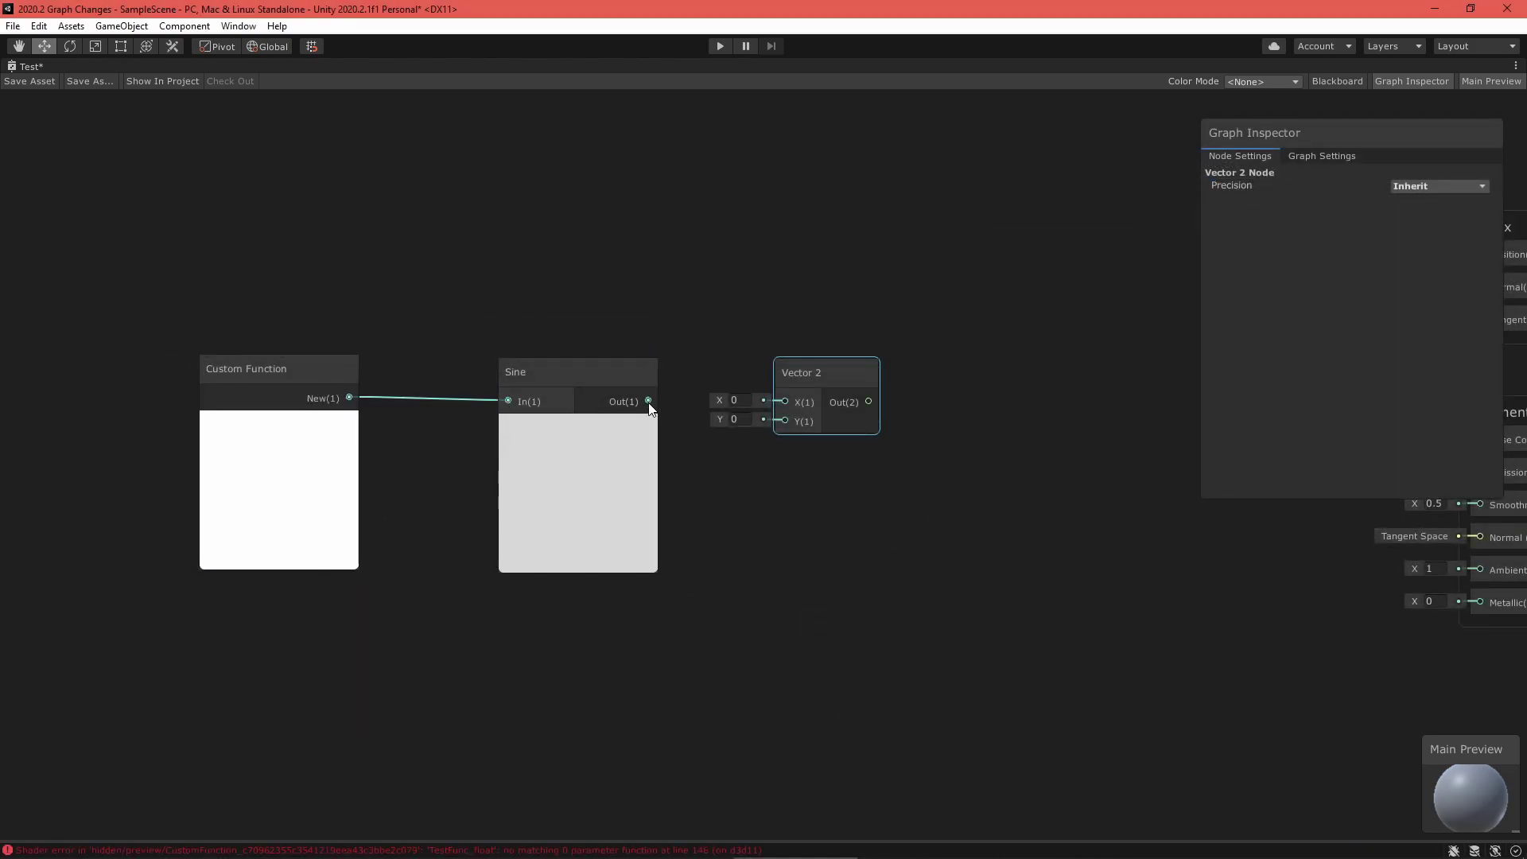
drag(650, 401, 786, 402)
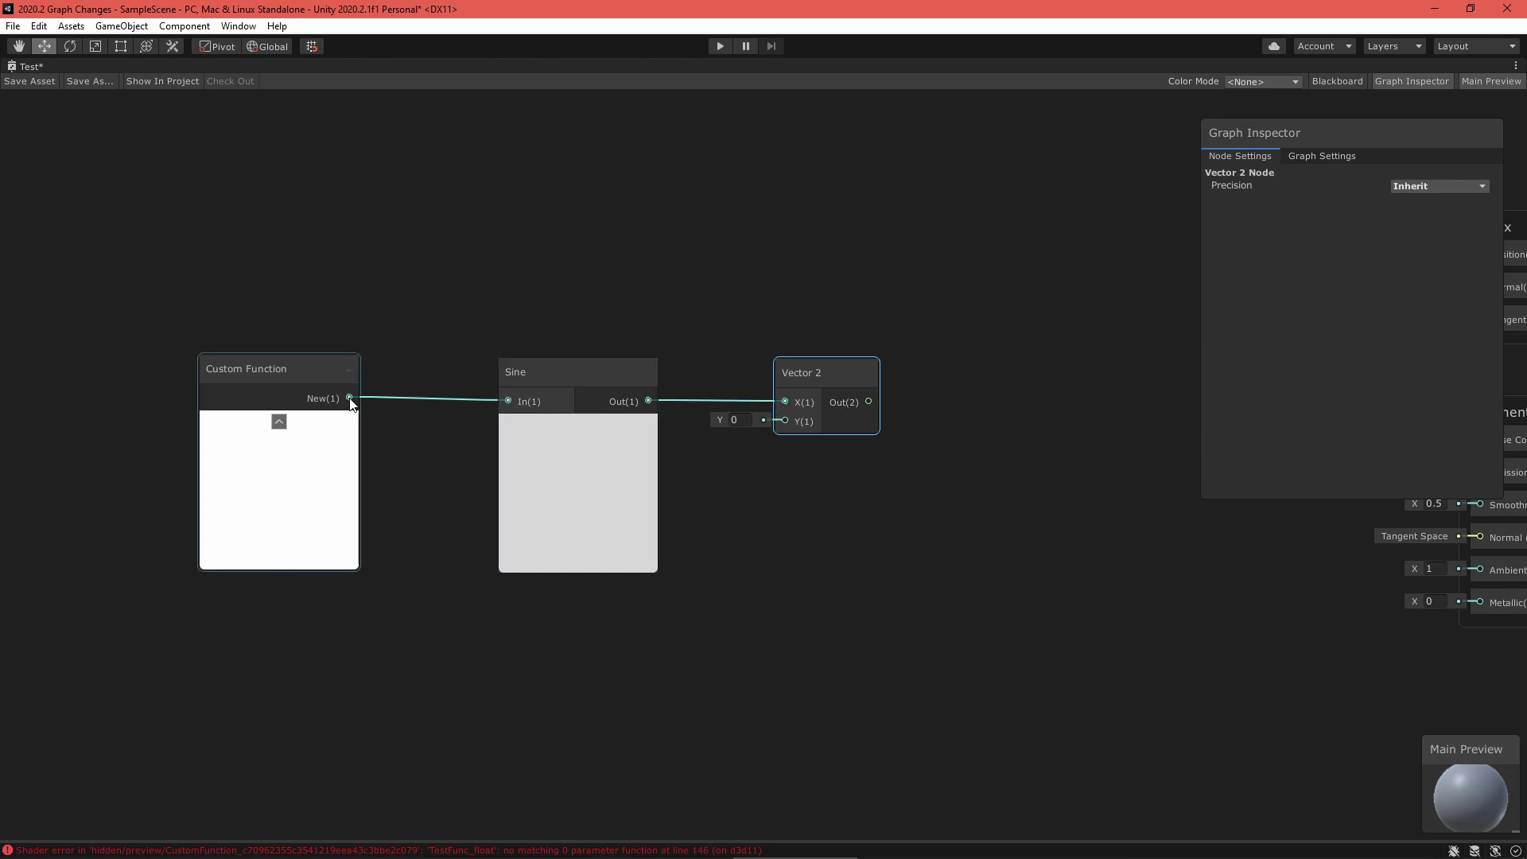
drag(351, 399, 718, 619)
- Add two reroute points on the wire to Y, then delete both
double_click(706, 417)
double_click(504, 594)
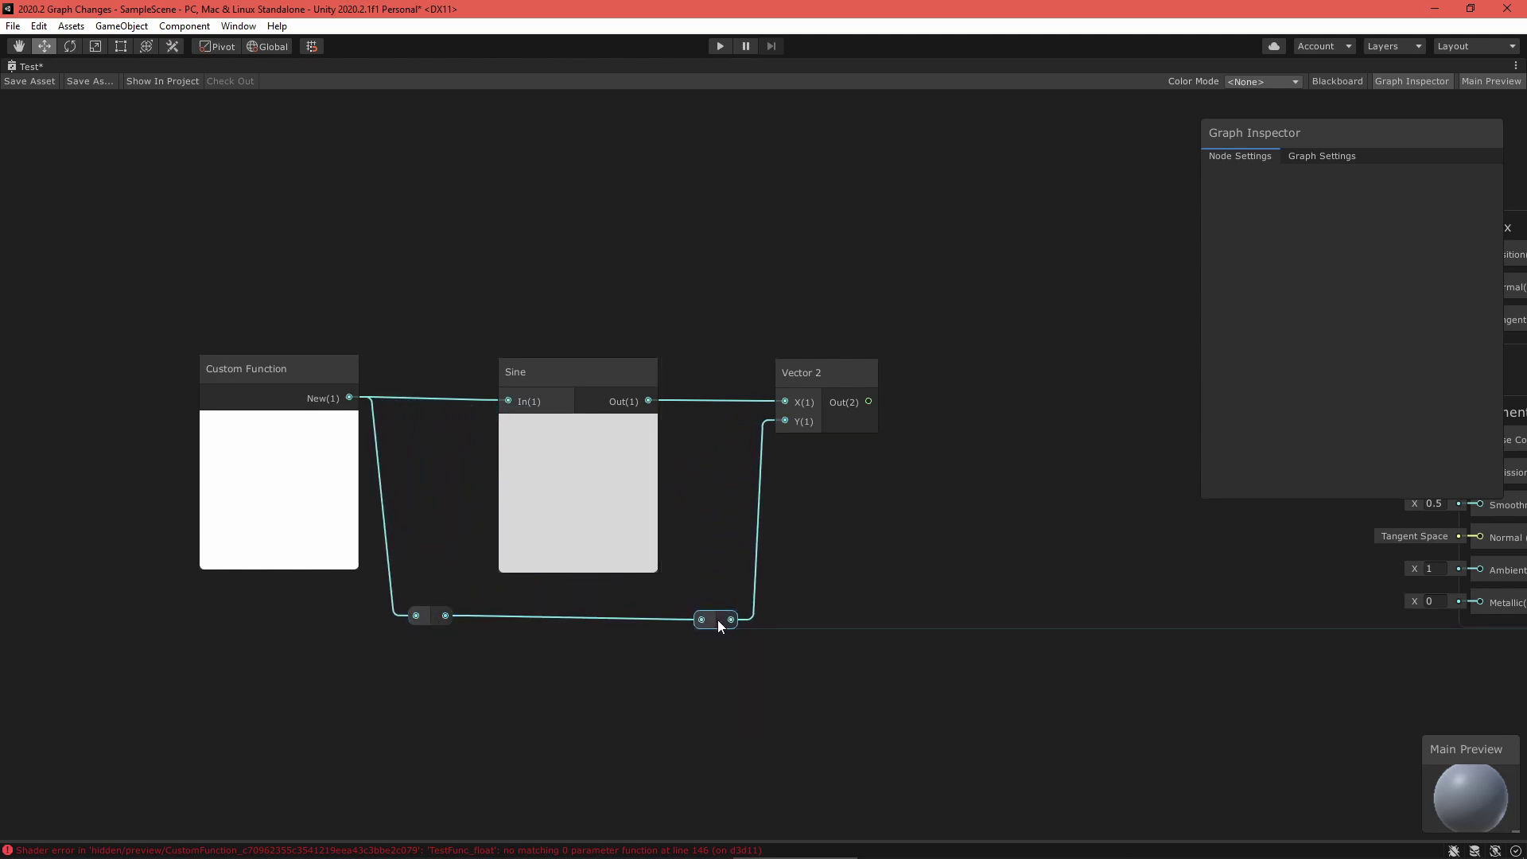
scroll(717, 618, up, 1)
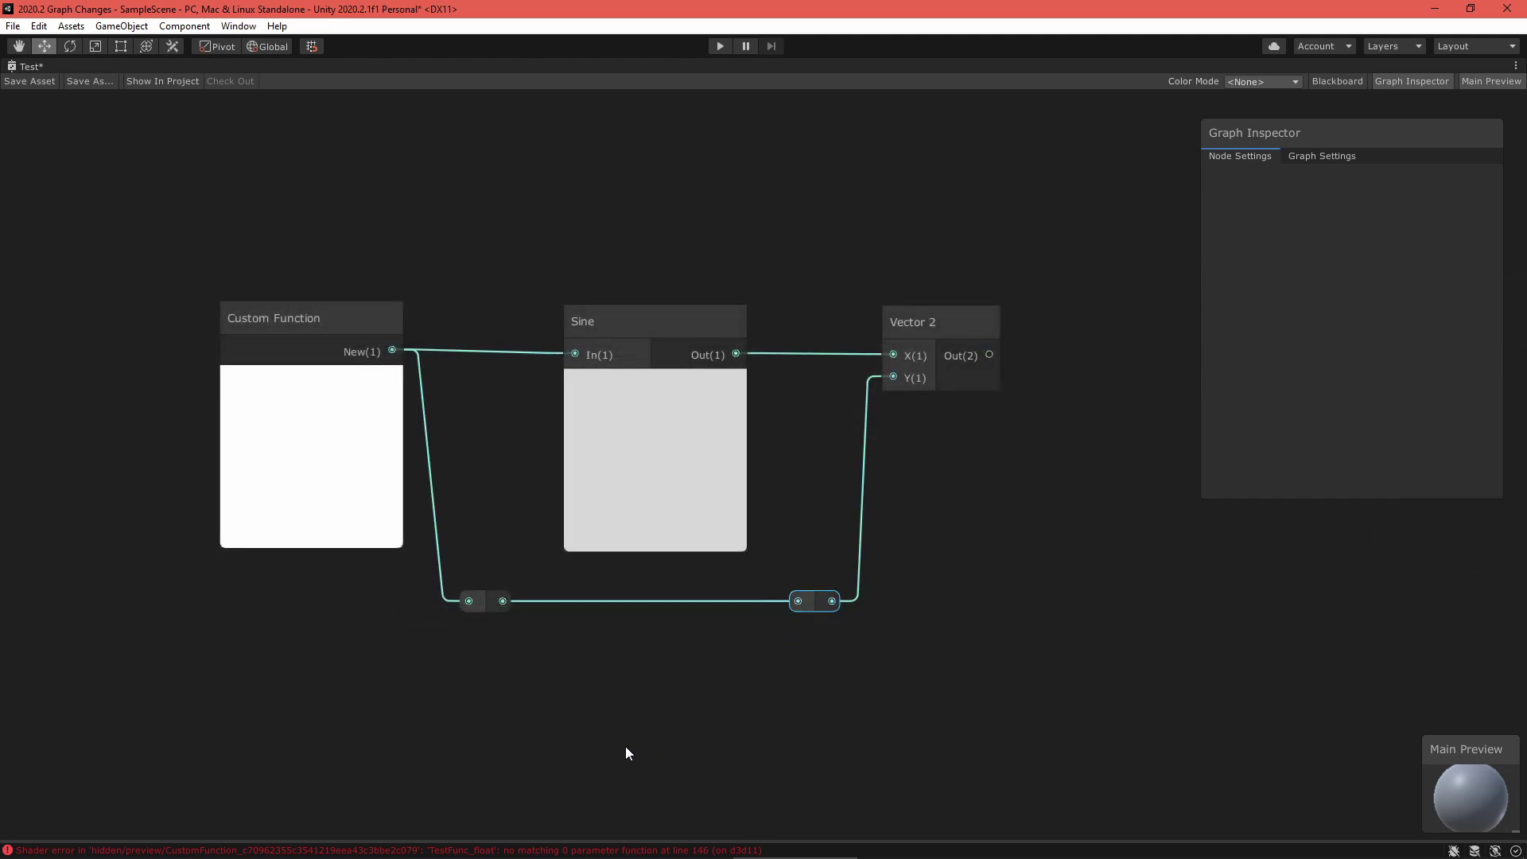
key(Delete)
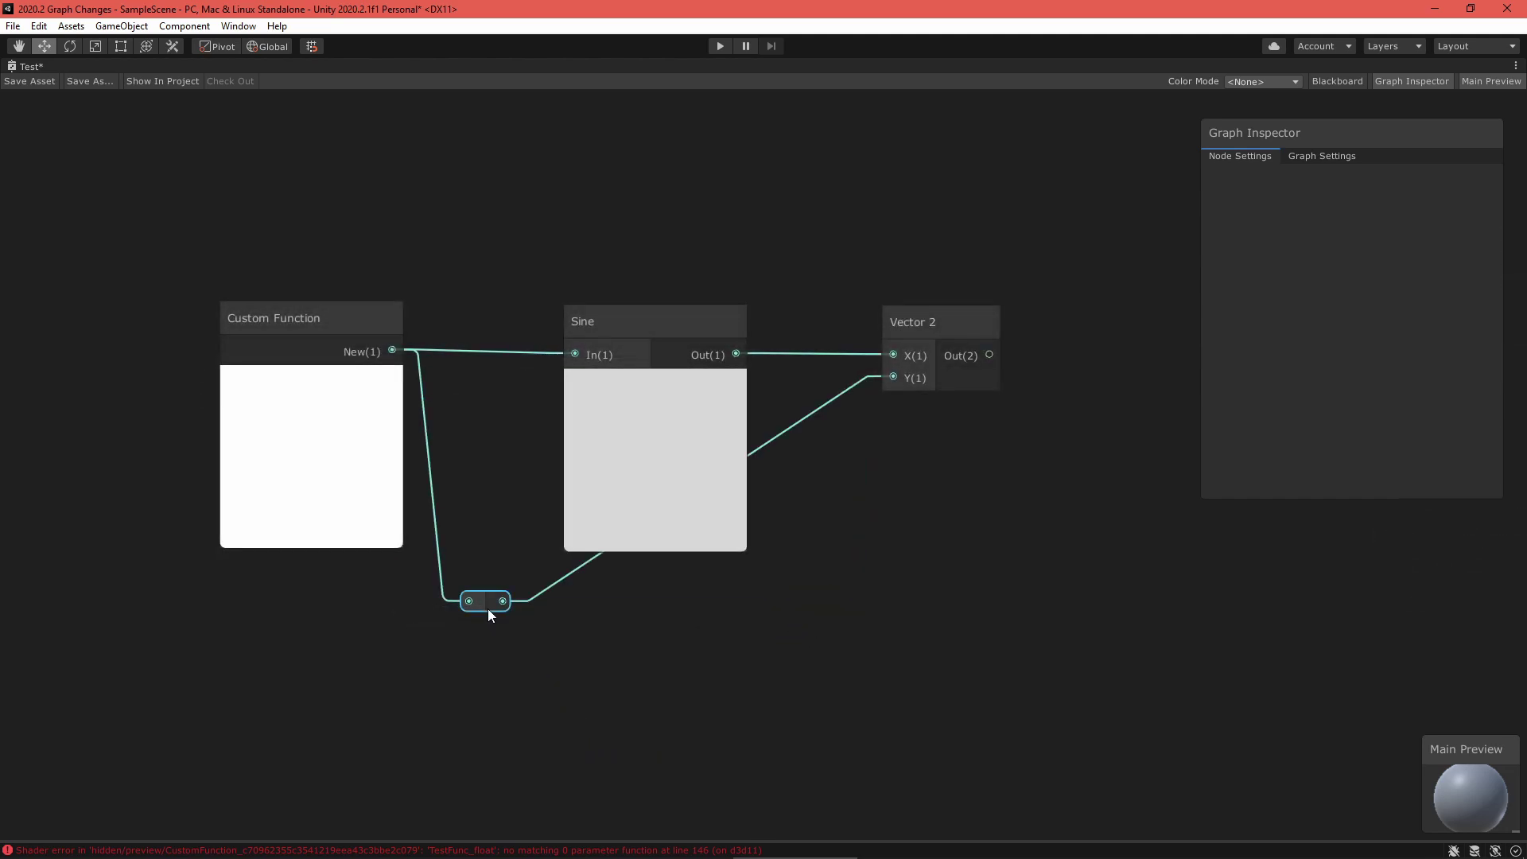
key(Delete)
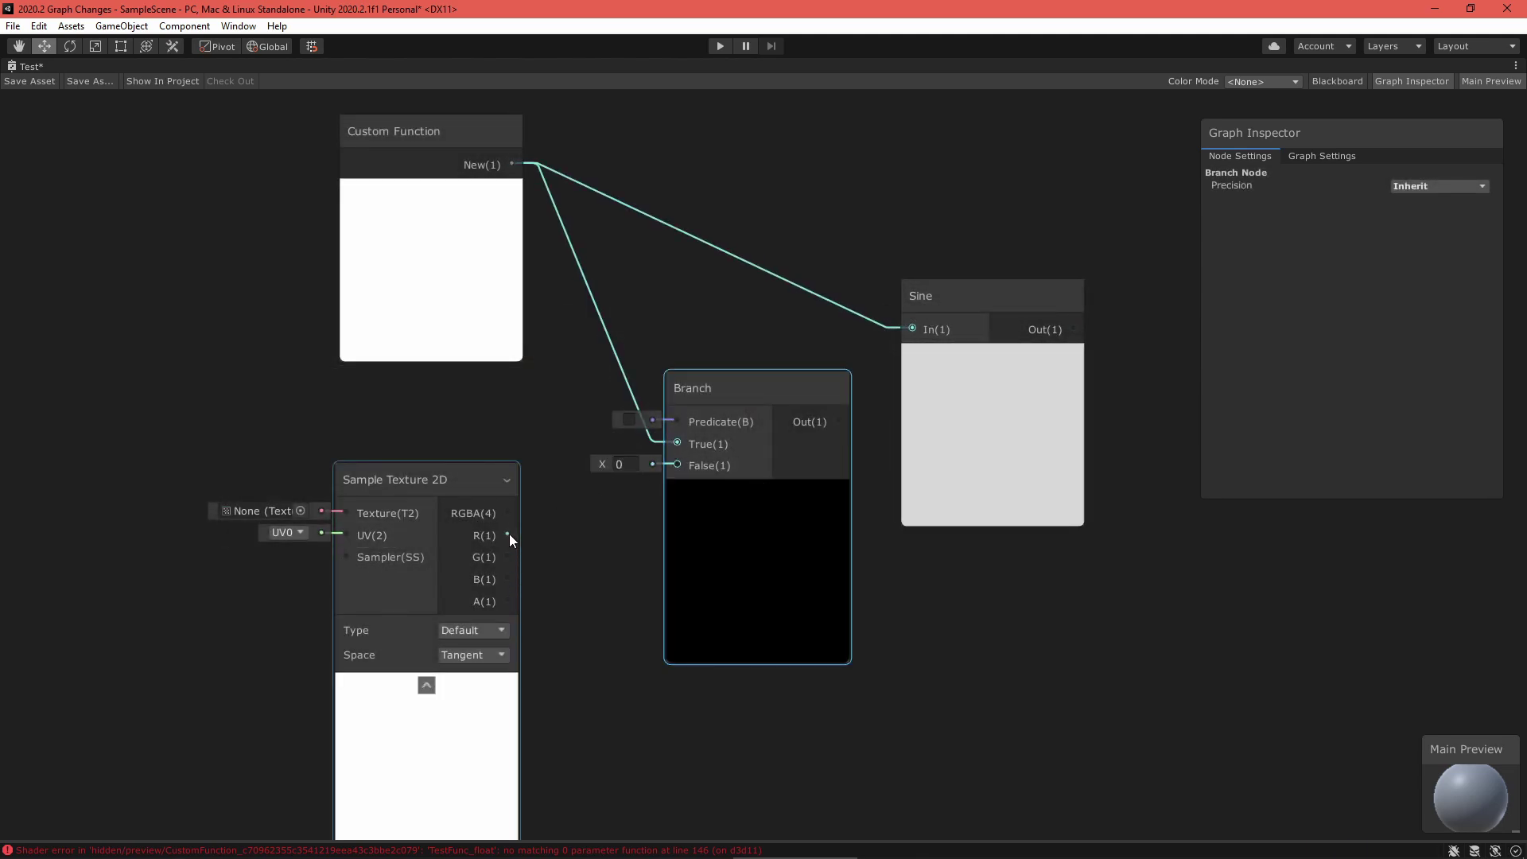
- Wire the texture's R into Branch False and Branch's output into Sine In
drag(507, 535, 677, 465)
drag(759, 384, 729, 381)
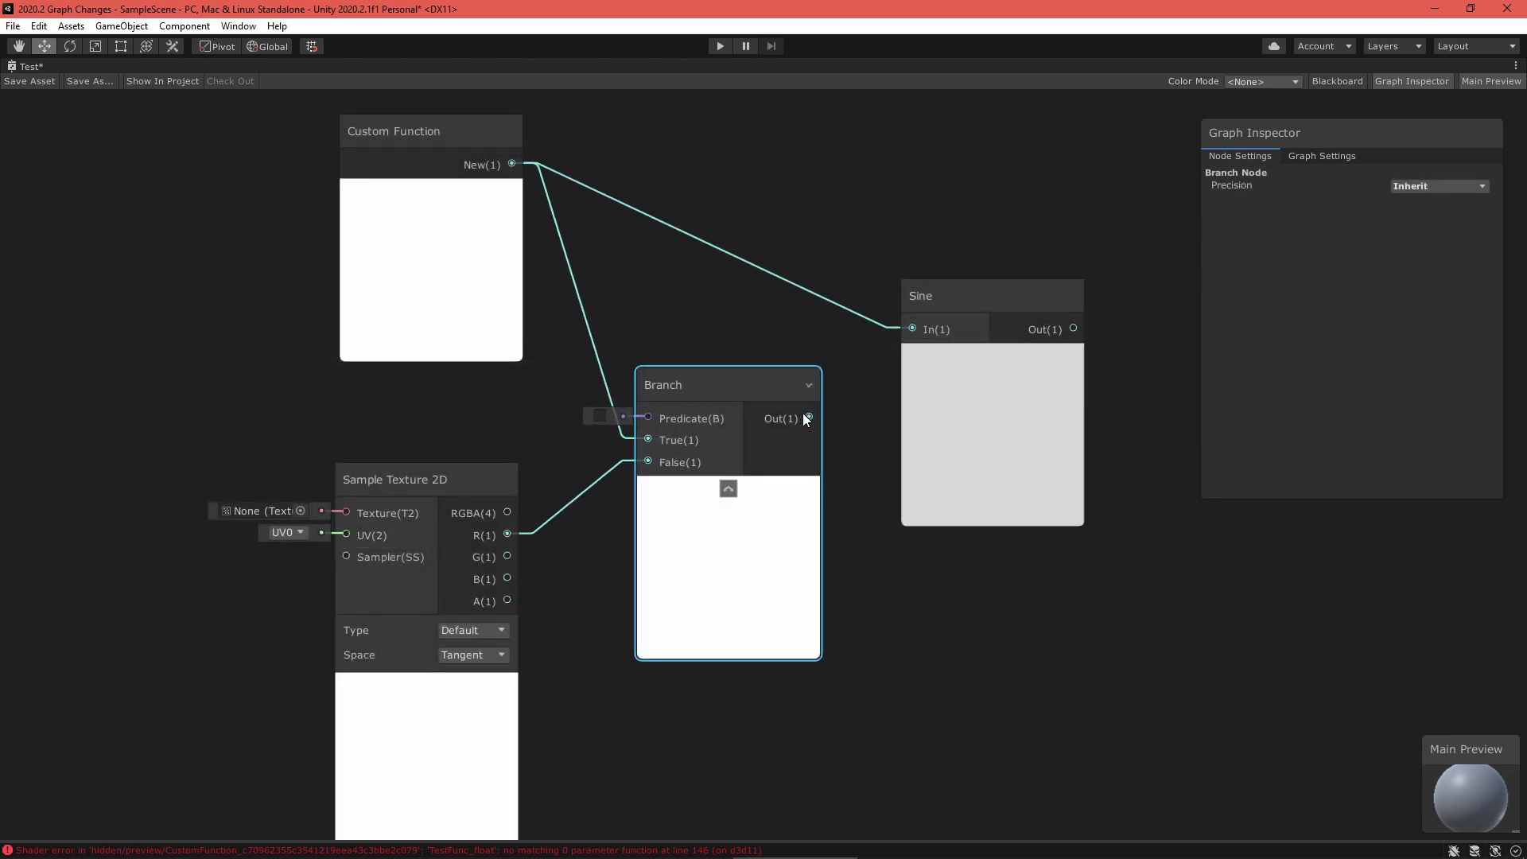
drag(808, 418, 938, 388)
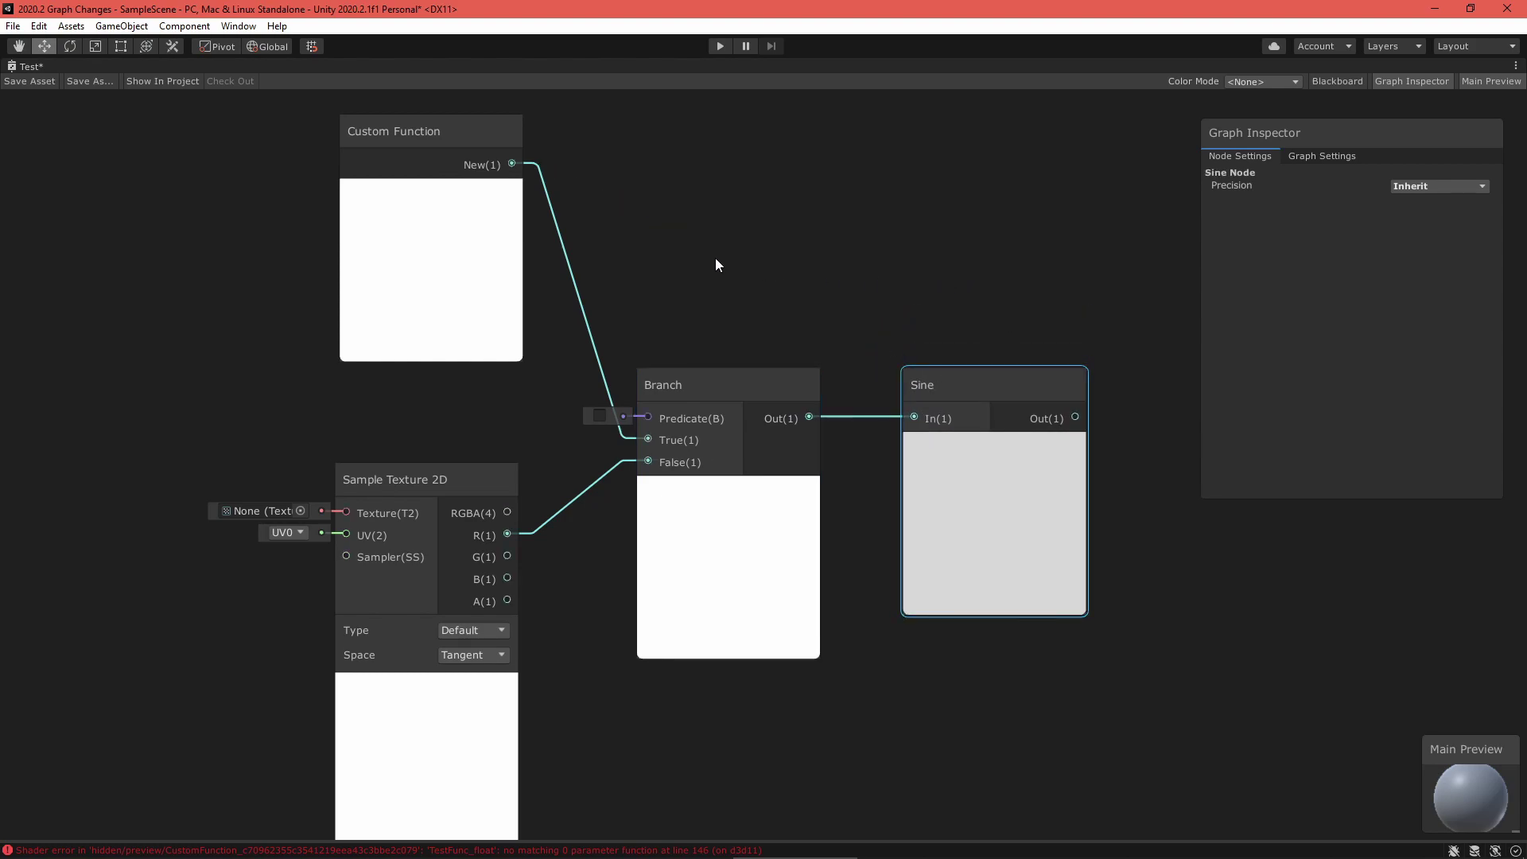
- Rearrange the graph and set the Branch Predicate to true
drag(417, 134, 414, 248)
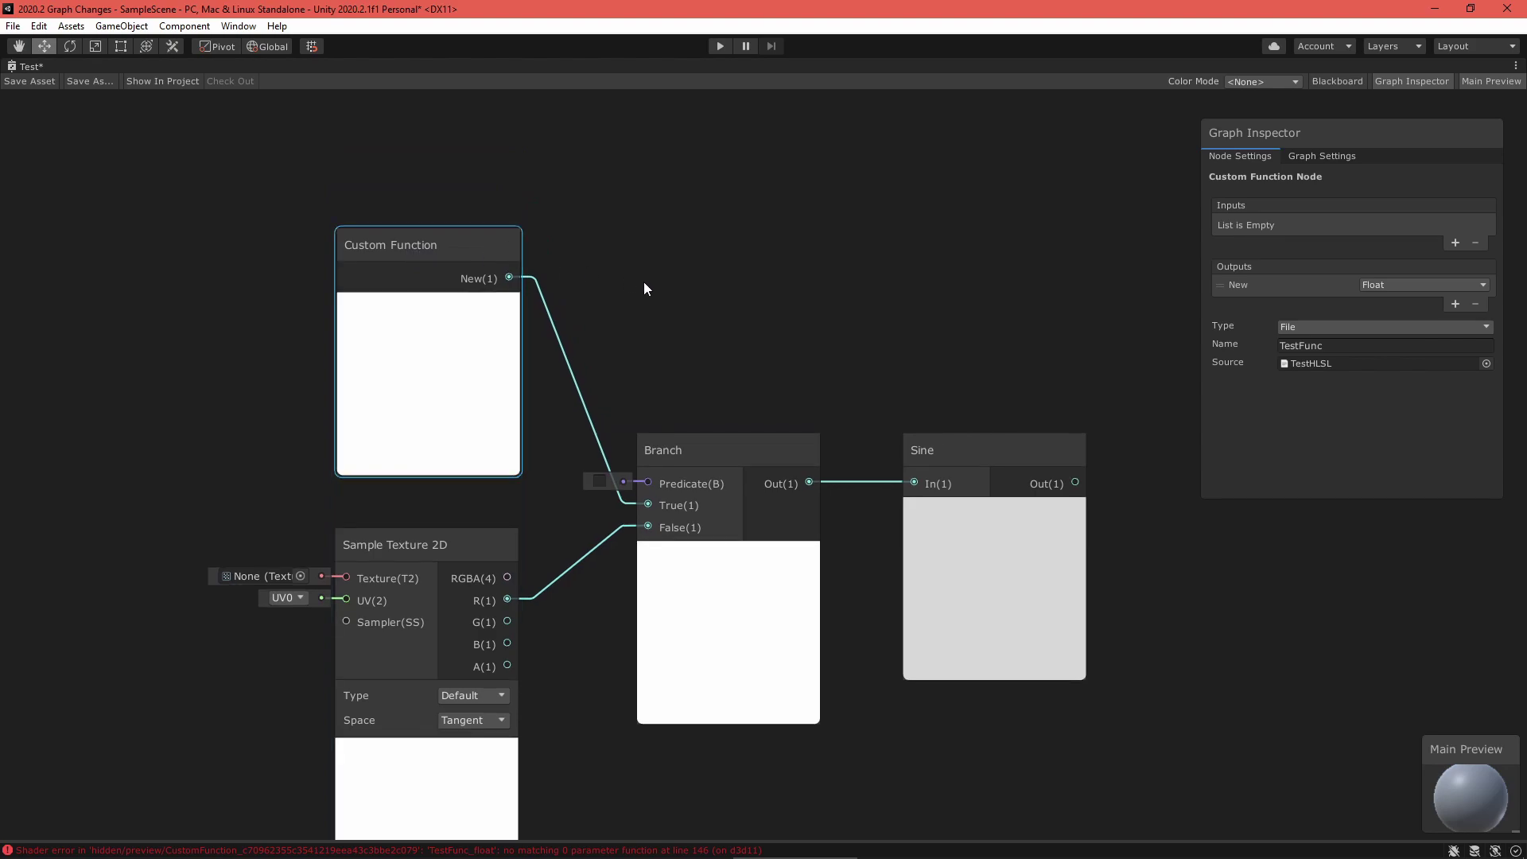
middle_drag(645, 288, 700, 189)
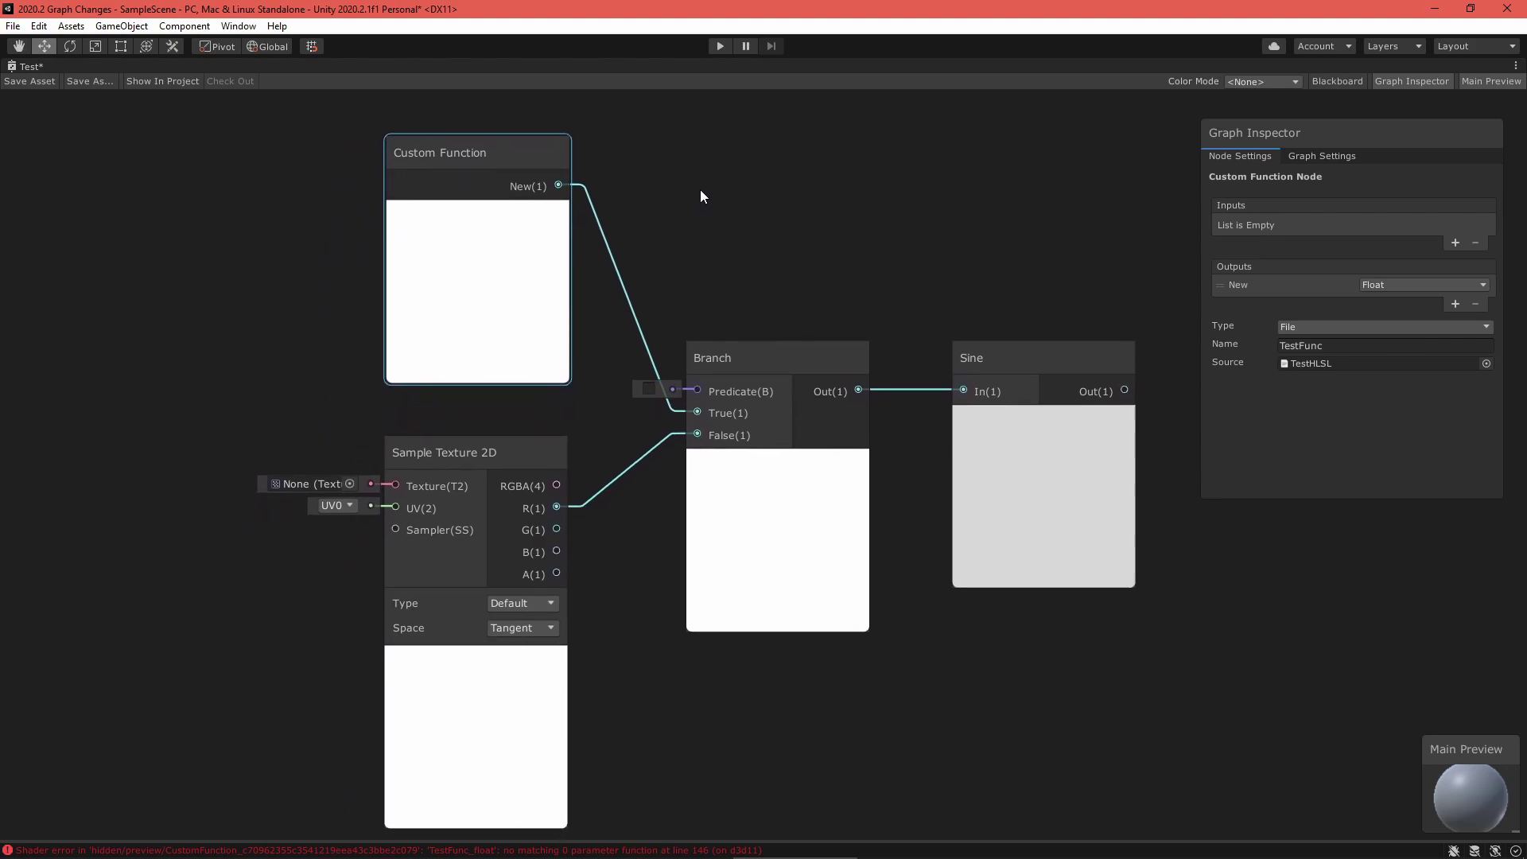
click(648, 389)
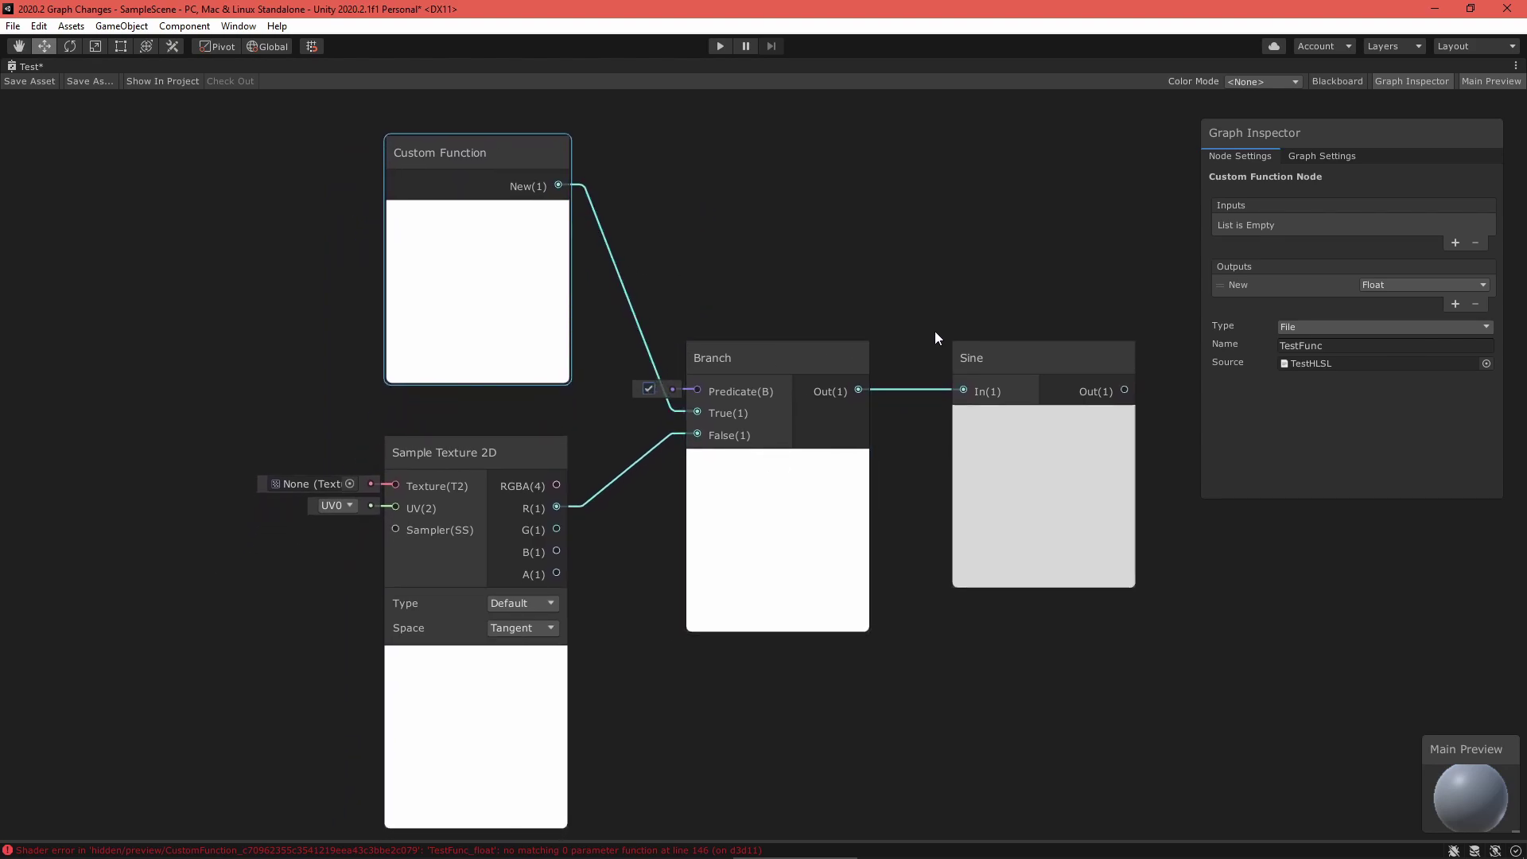
click(649, 389)
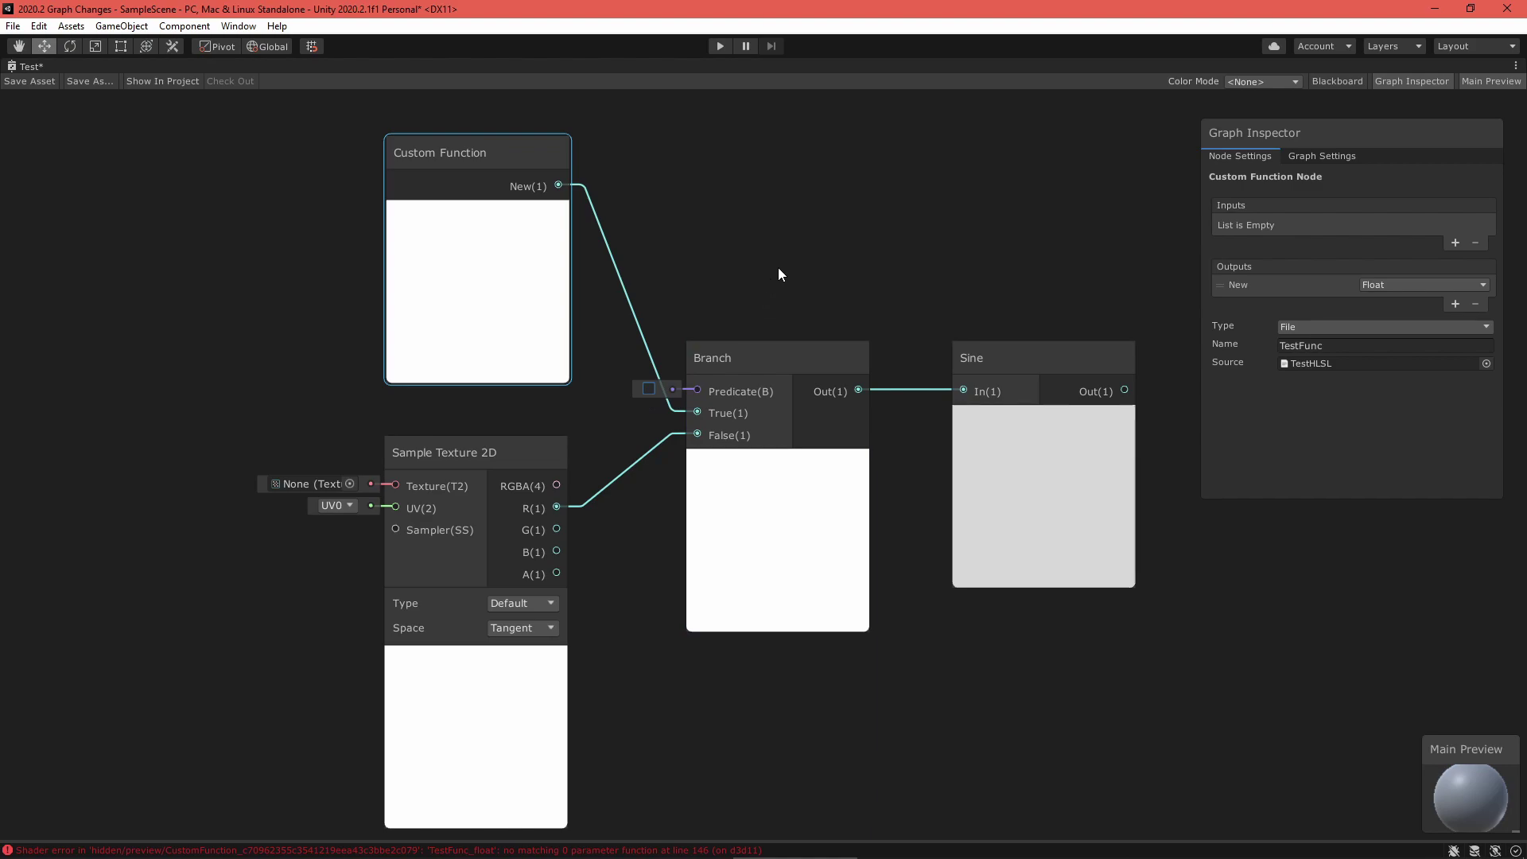
click(649, 389)
- Add a Sample Reflected Cubemap node and move it to the left
right_click(654, 469)
click(662, 478)
text(samp)
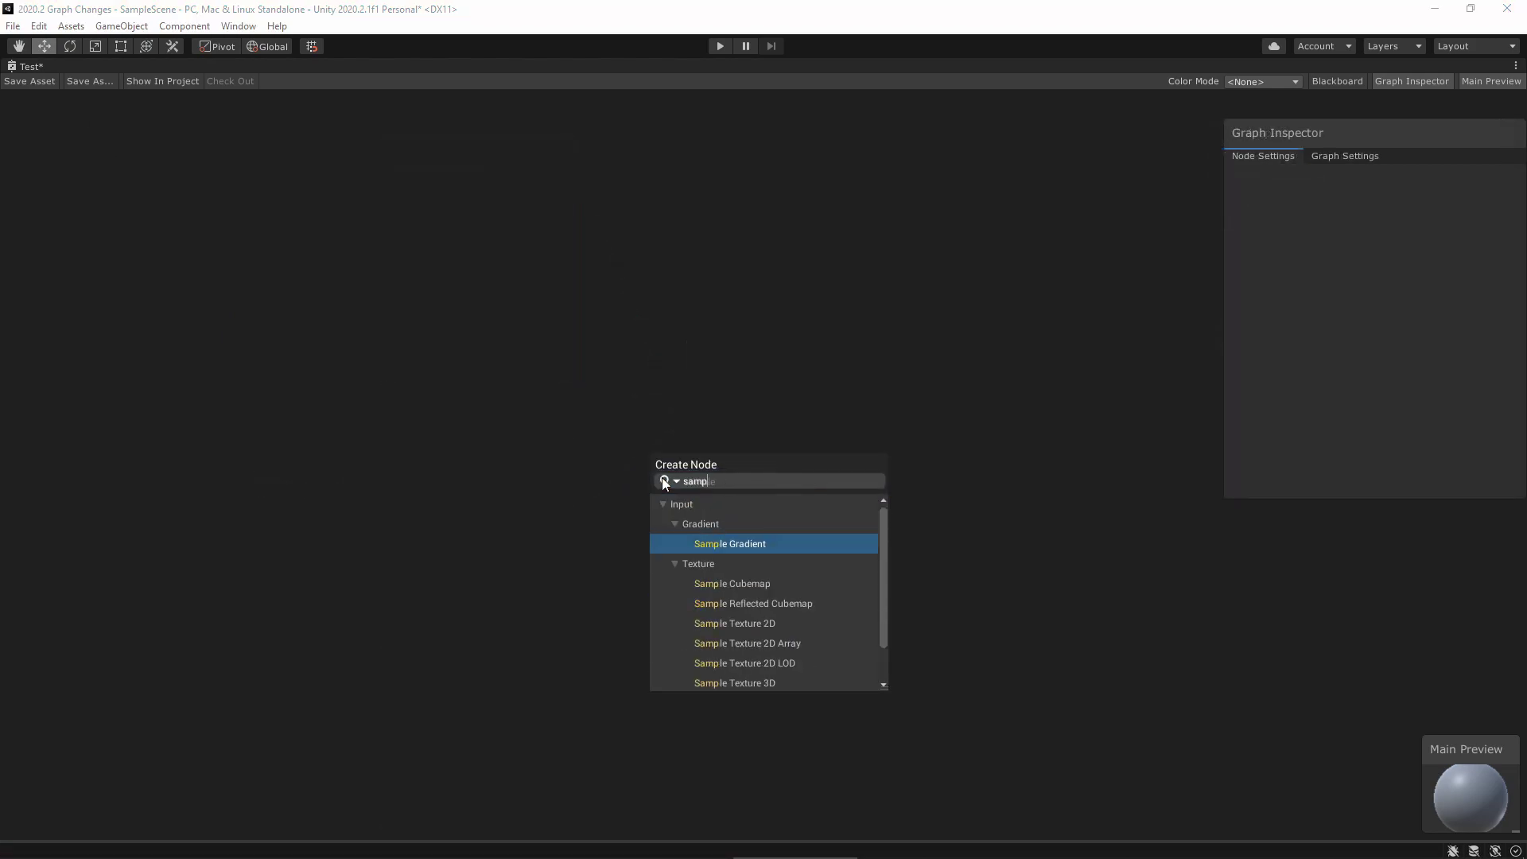
text(le)
click(742, 597)
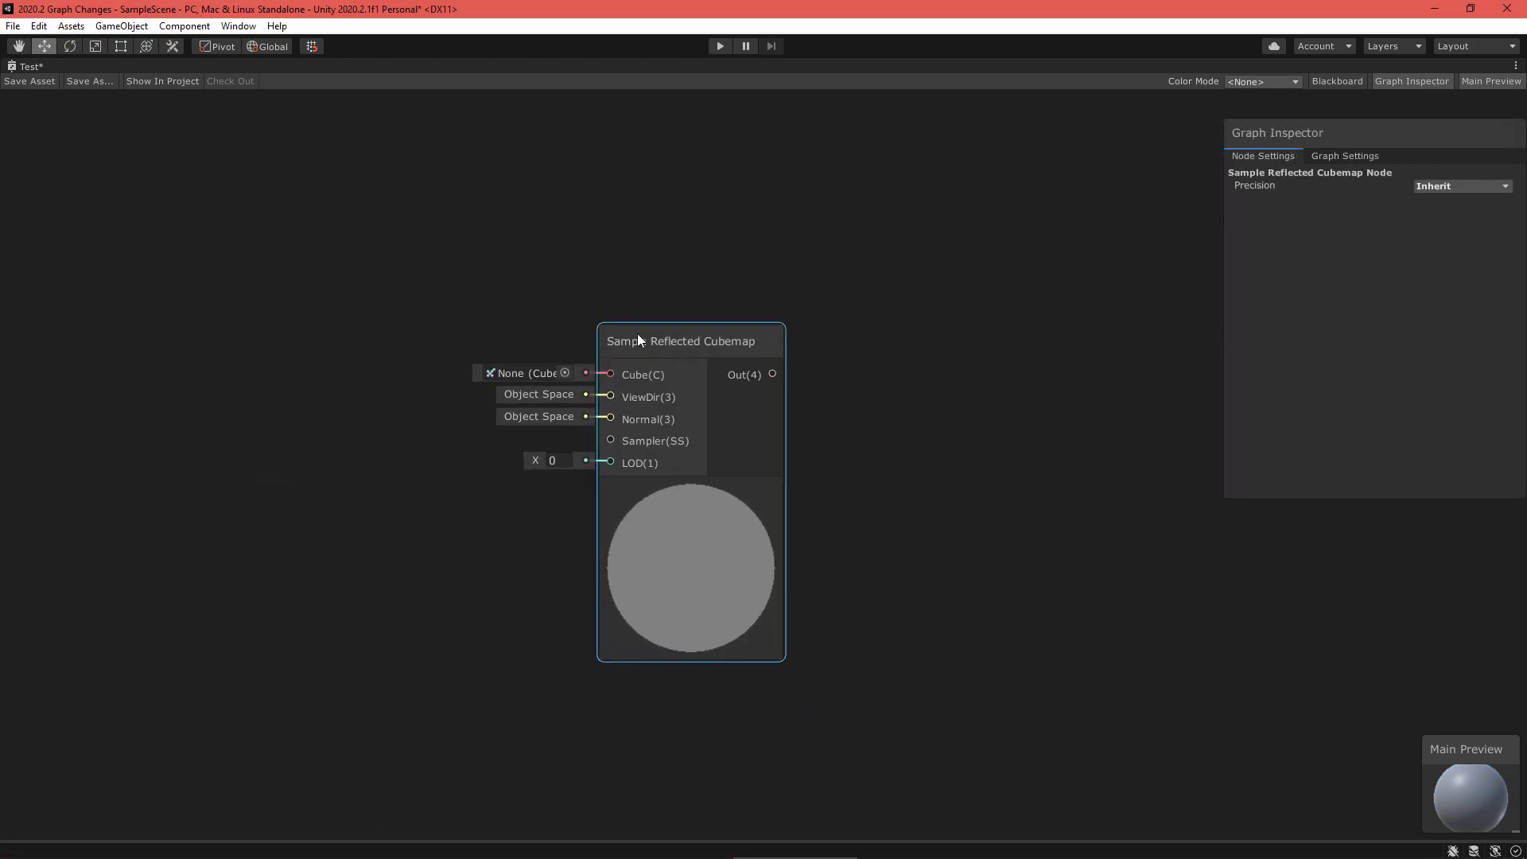
scroll(683, 299, up, 2)
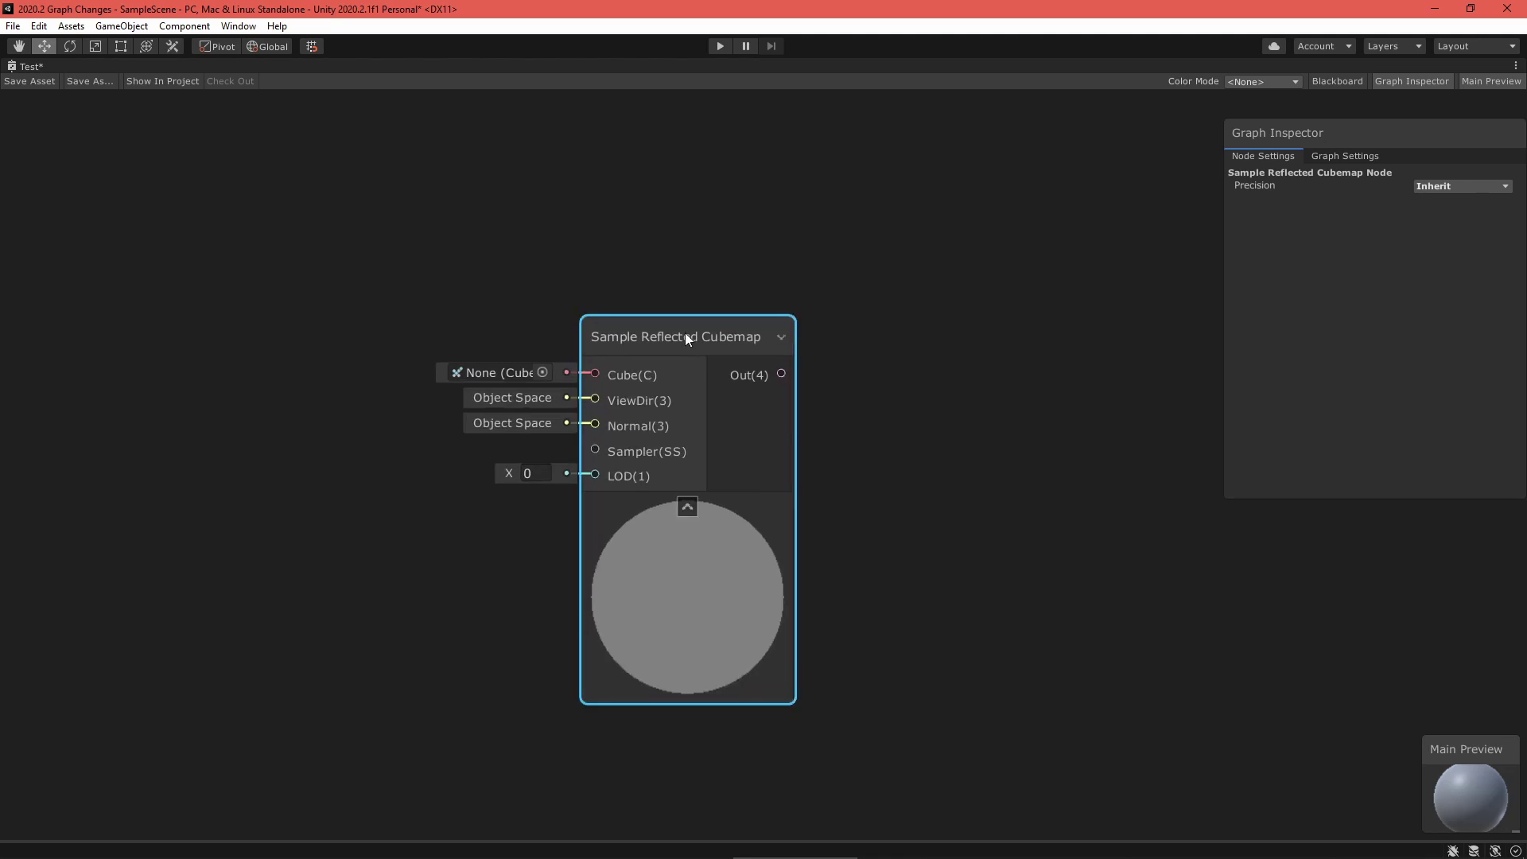
drag(681, 338, 481, 333)
- Add a Sample Cubemap node beside it
right_click(754, 334)
click(770, 341)
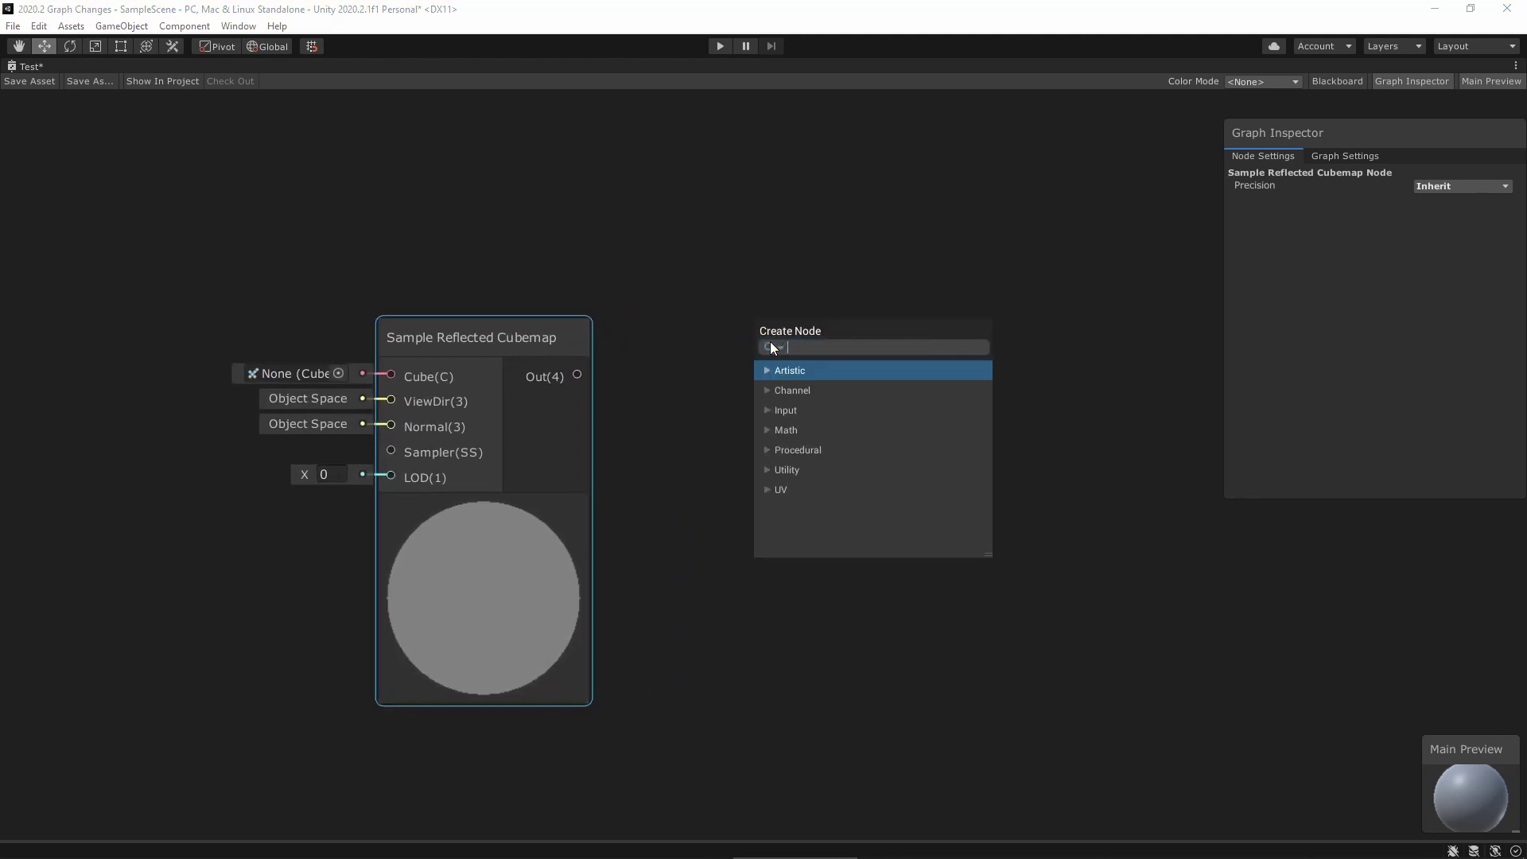
text(sampl)
click(844, 447)
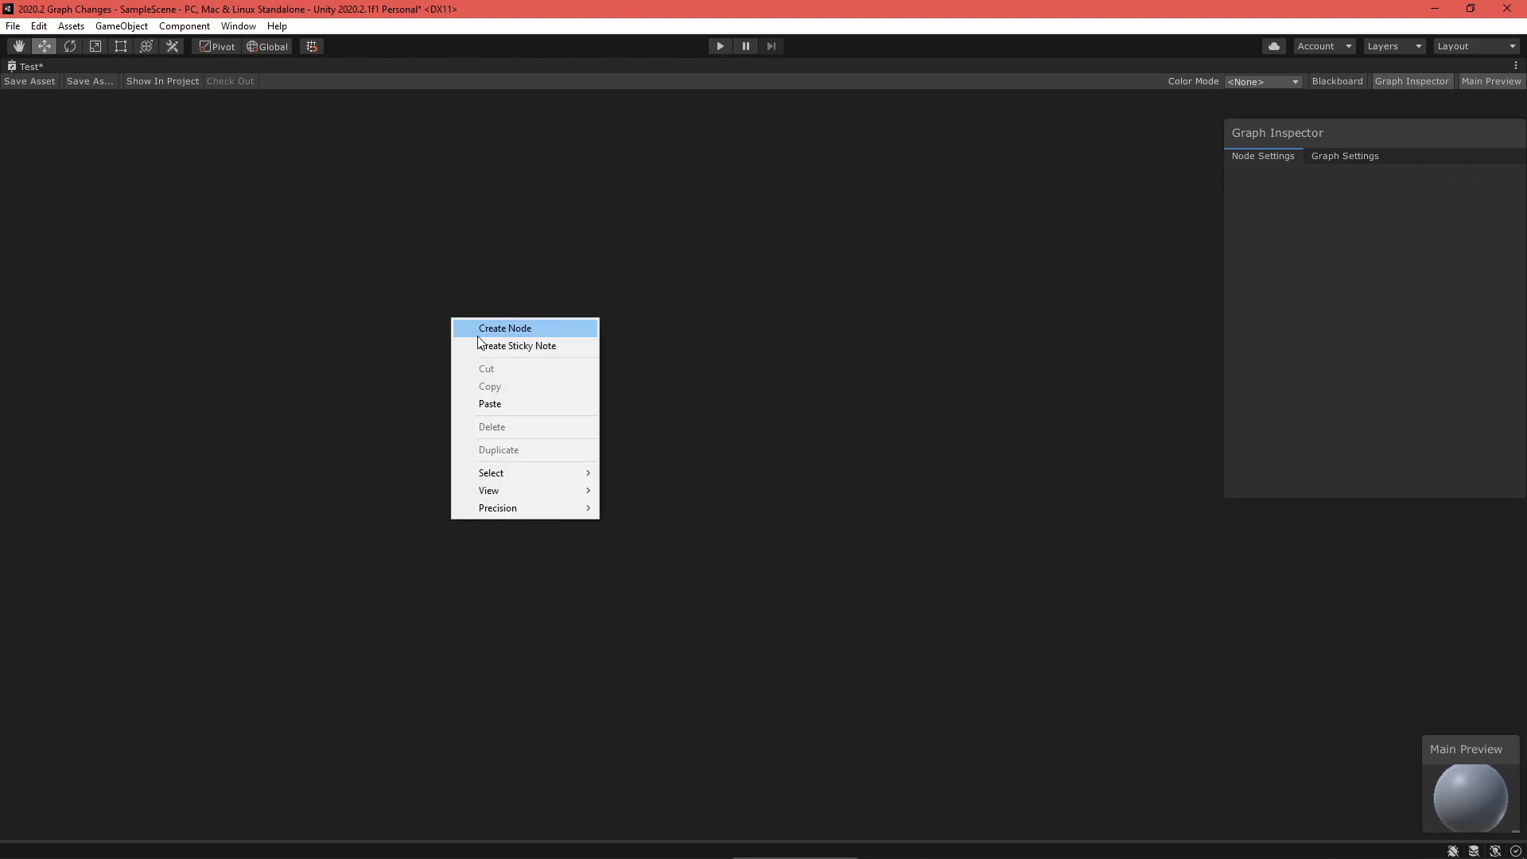
- Add Linear Blend Skinning and Compute Deformation nodes and position them on the canvas
click(477, 336)
text(linear)
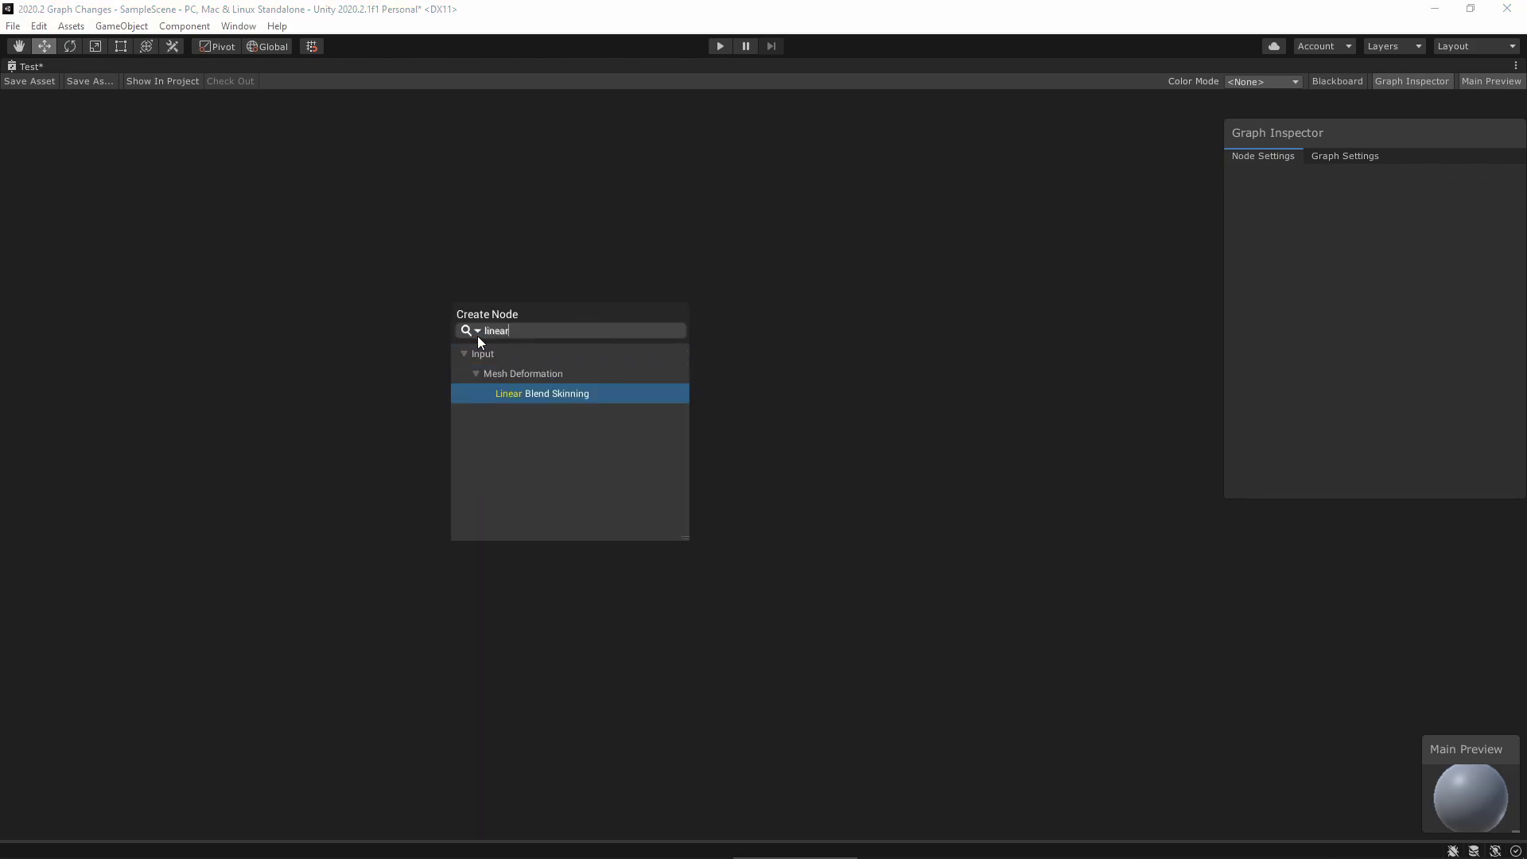
key(Return)
drag(477, 336, 657, 341)
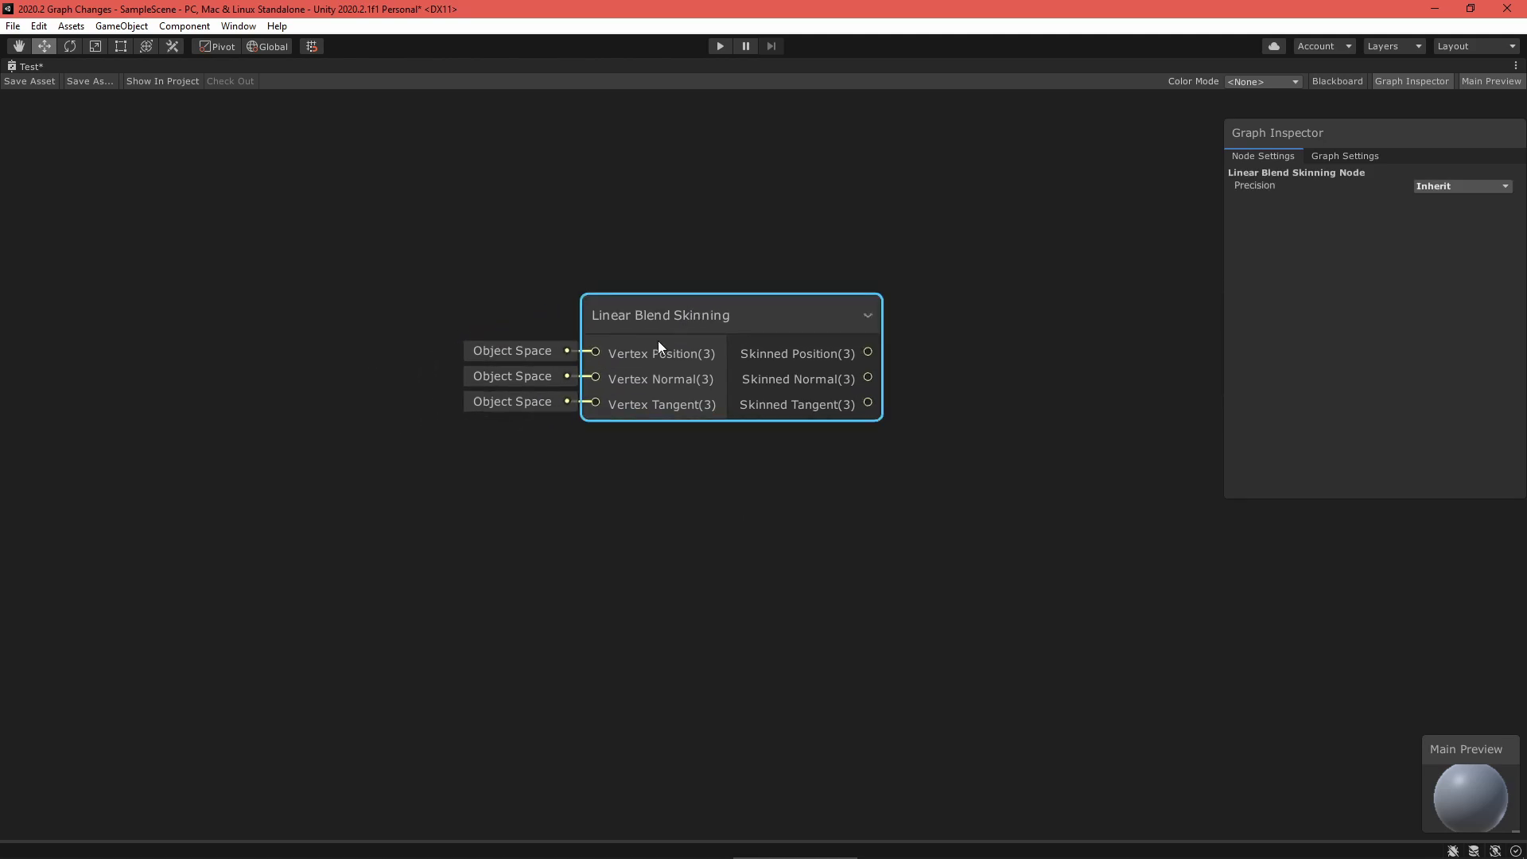
right_click(505, 527)
click(525, 538)
text(comp)
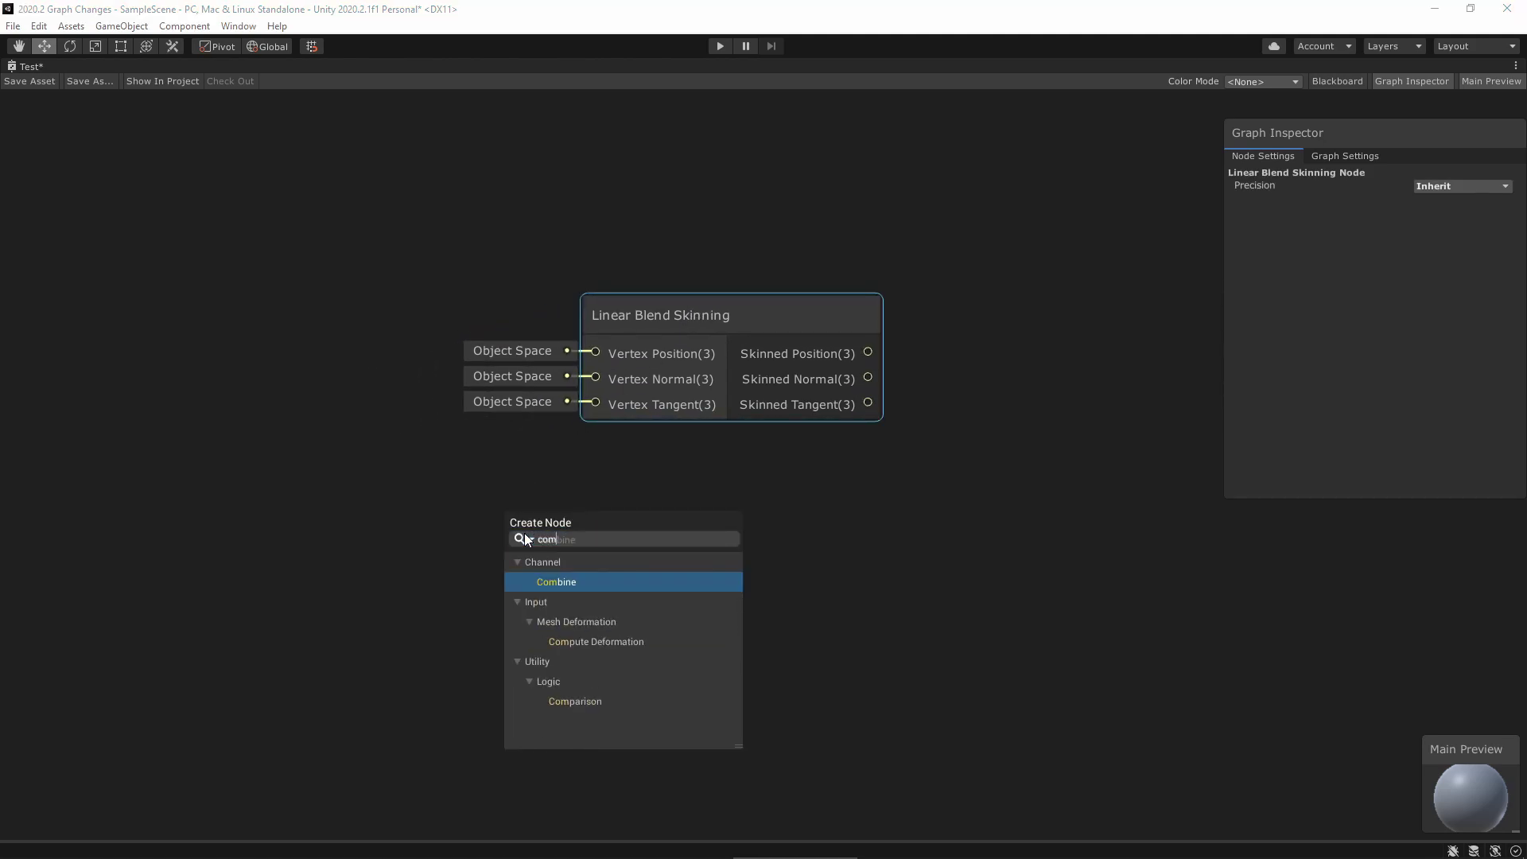
click(622, 609)
drag(605, 561, 739, 495)
- Add stacked Parallax Mapping and Parallax Occlusion Mapping nodes, then switch to the Toon graph
right_click(624, 421)
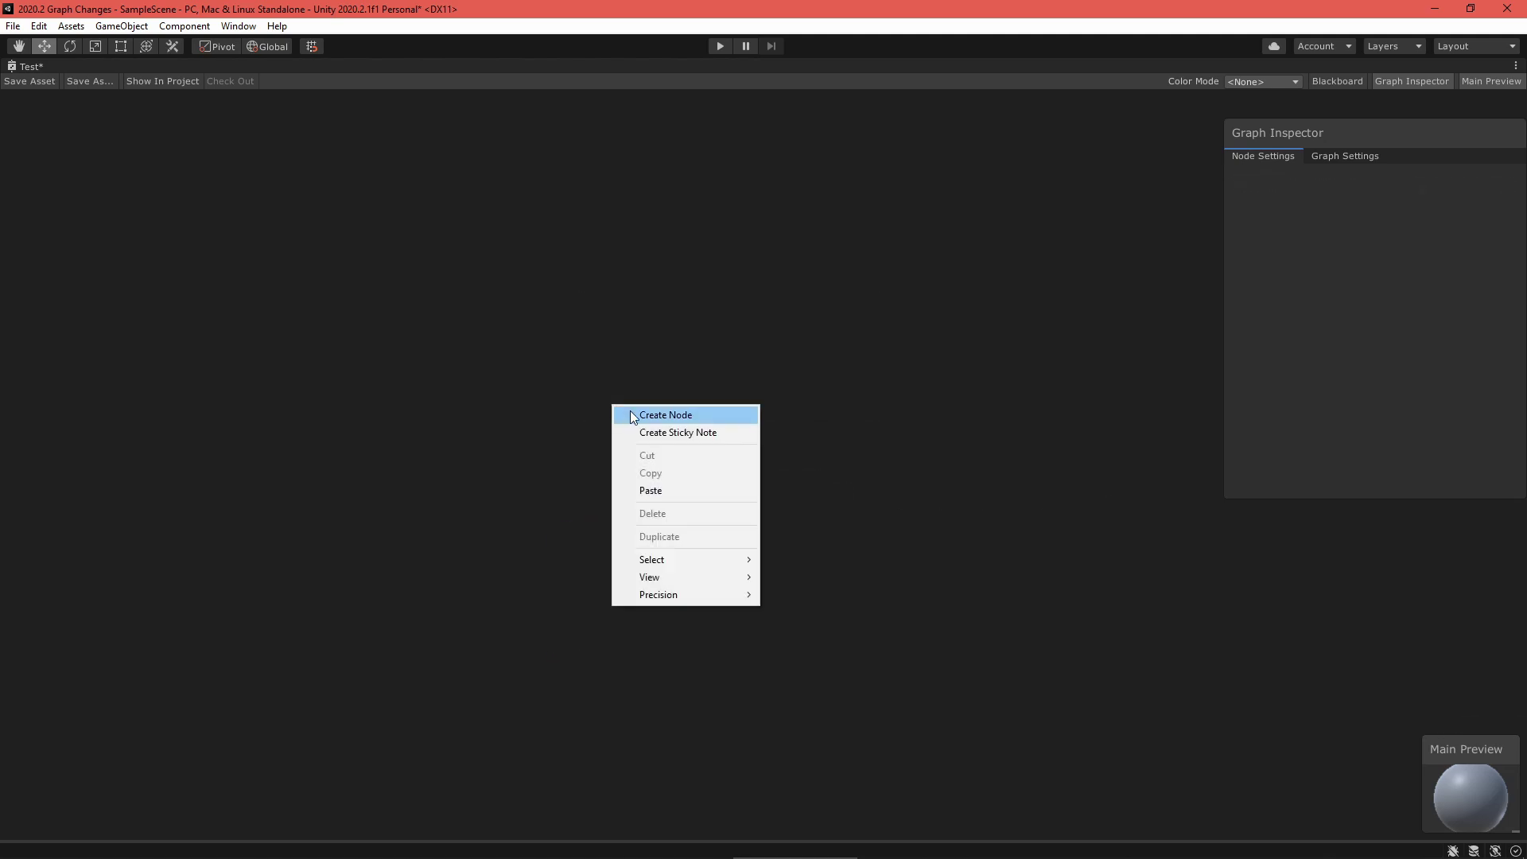
click(640, 413)
text(para)
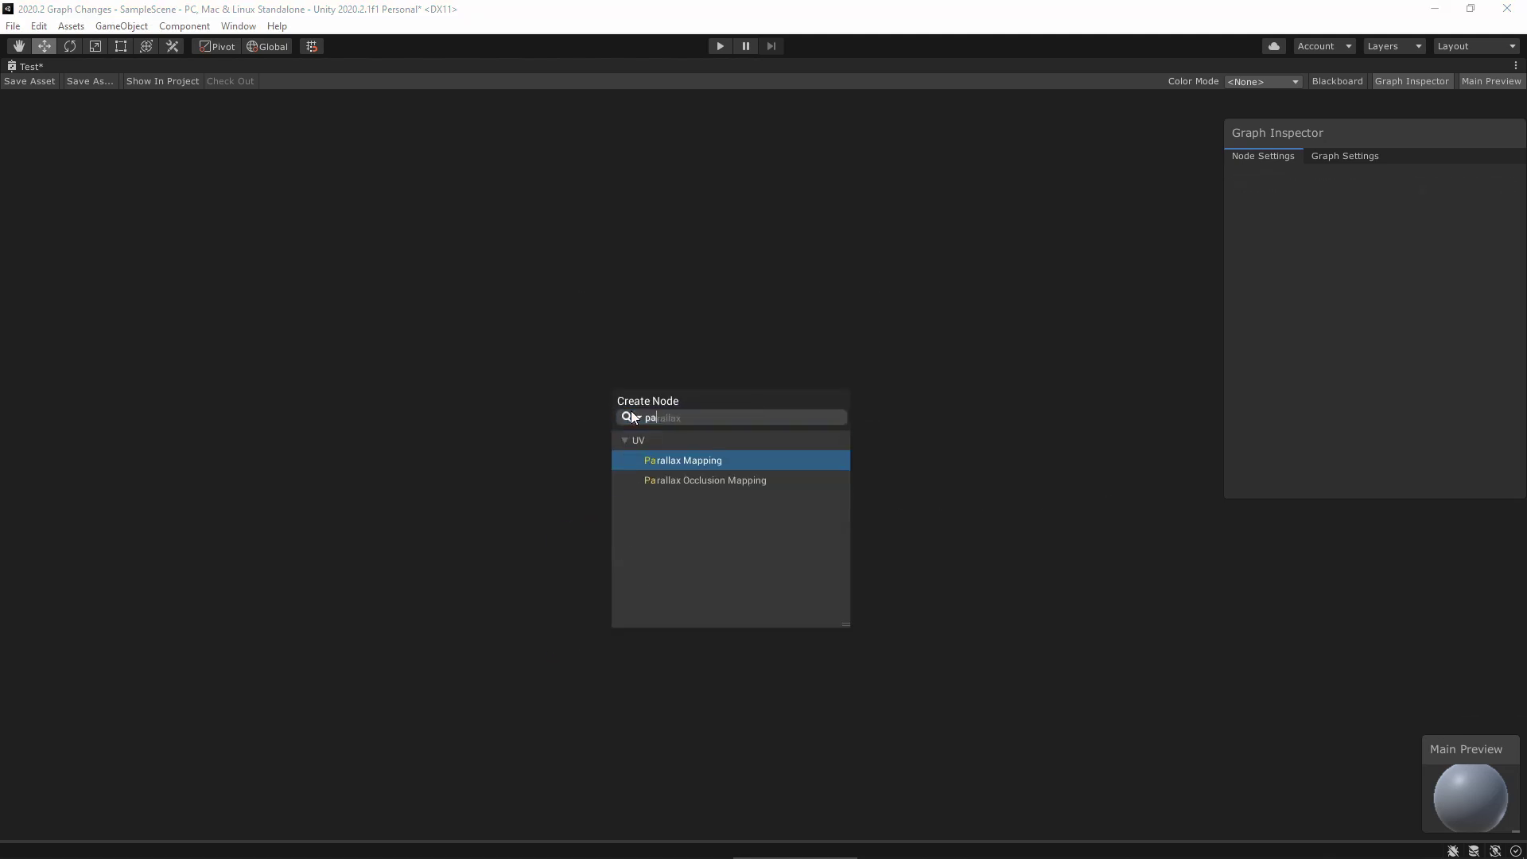
click(747, 460)
drag(750, 468, 693, 373)
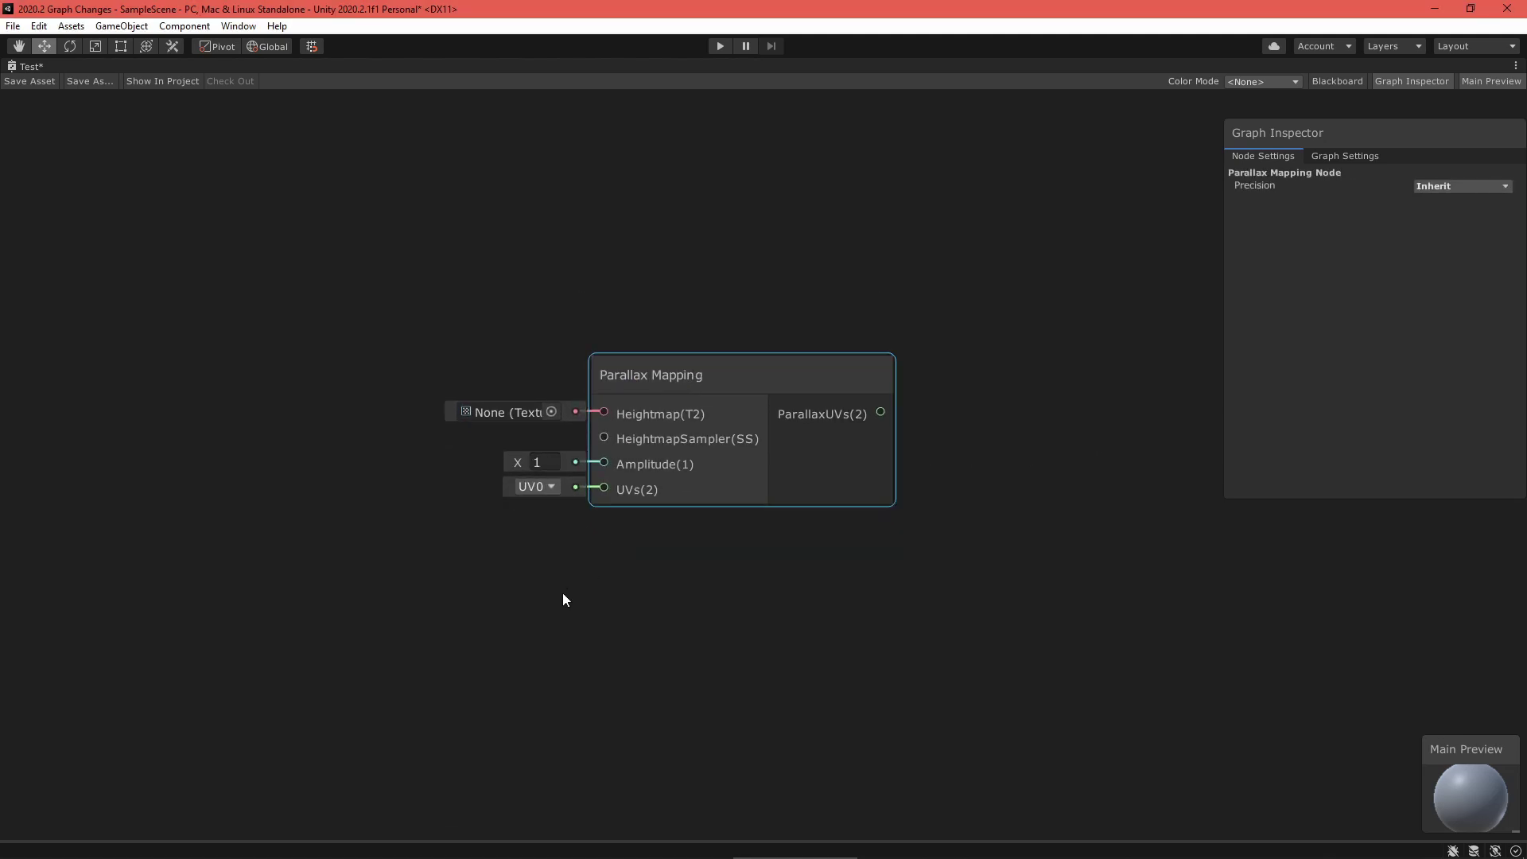
right_click(562, 594)
click(588, 600)
text(para)
key(Return)
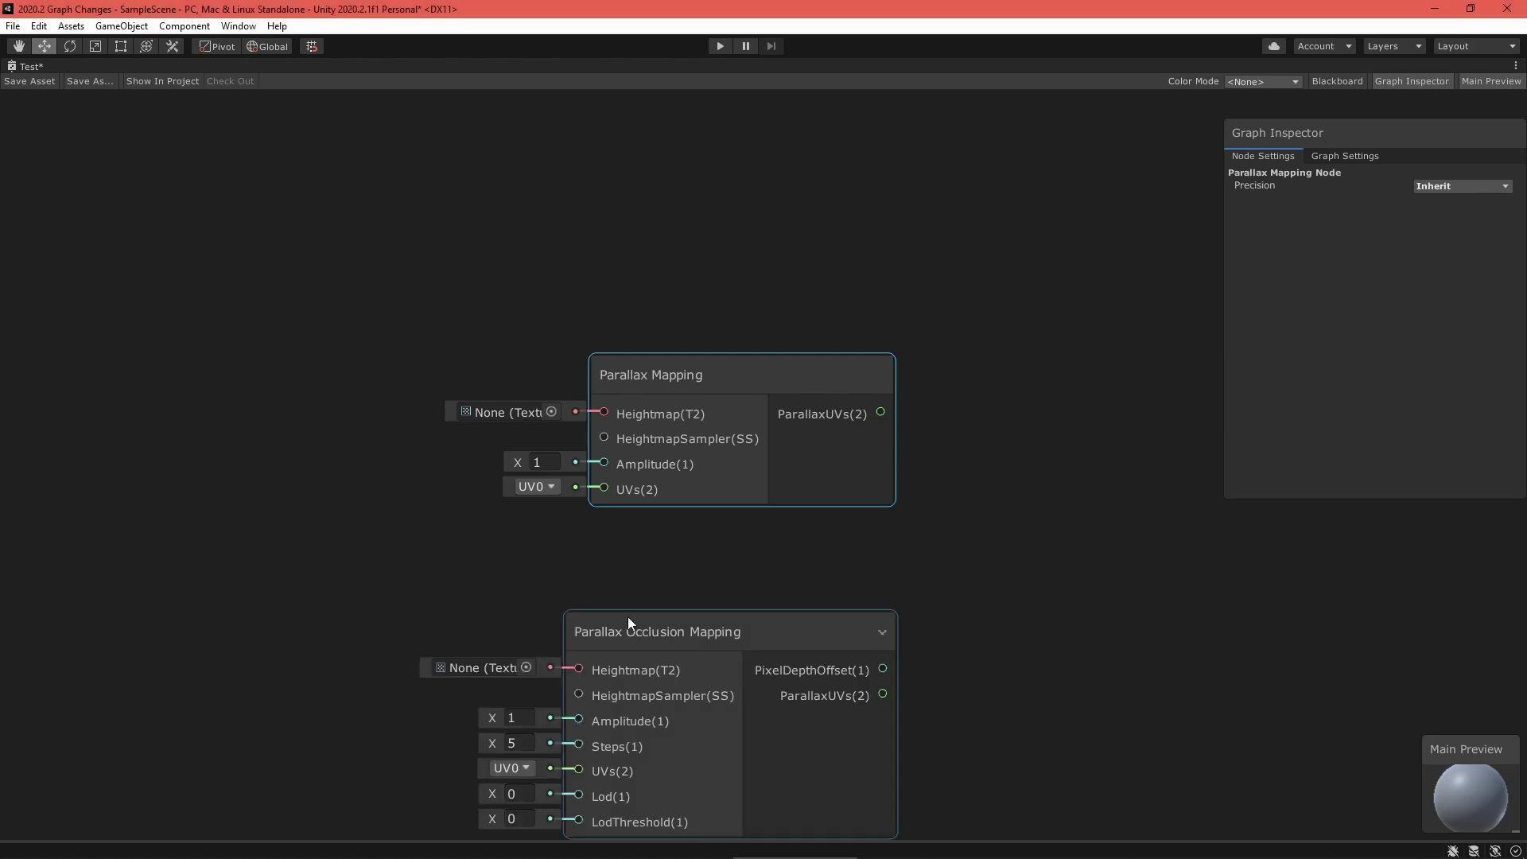
drag(627, 617, 651, 554)
key(f)
click(819, 470)
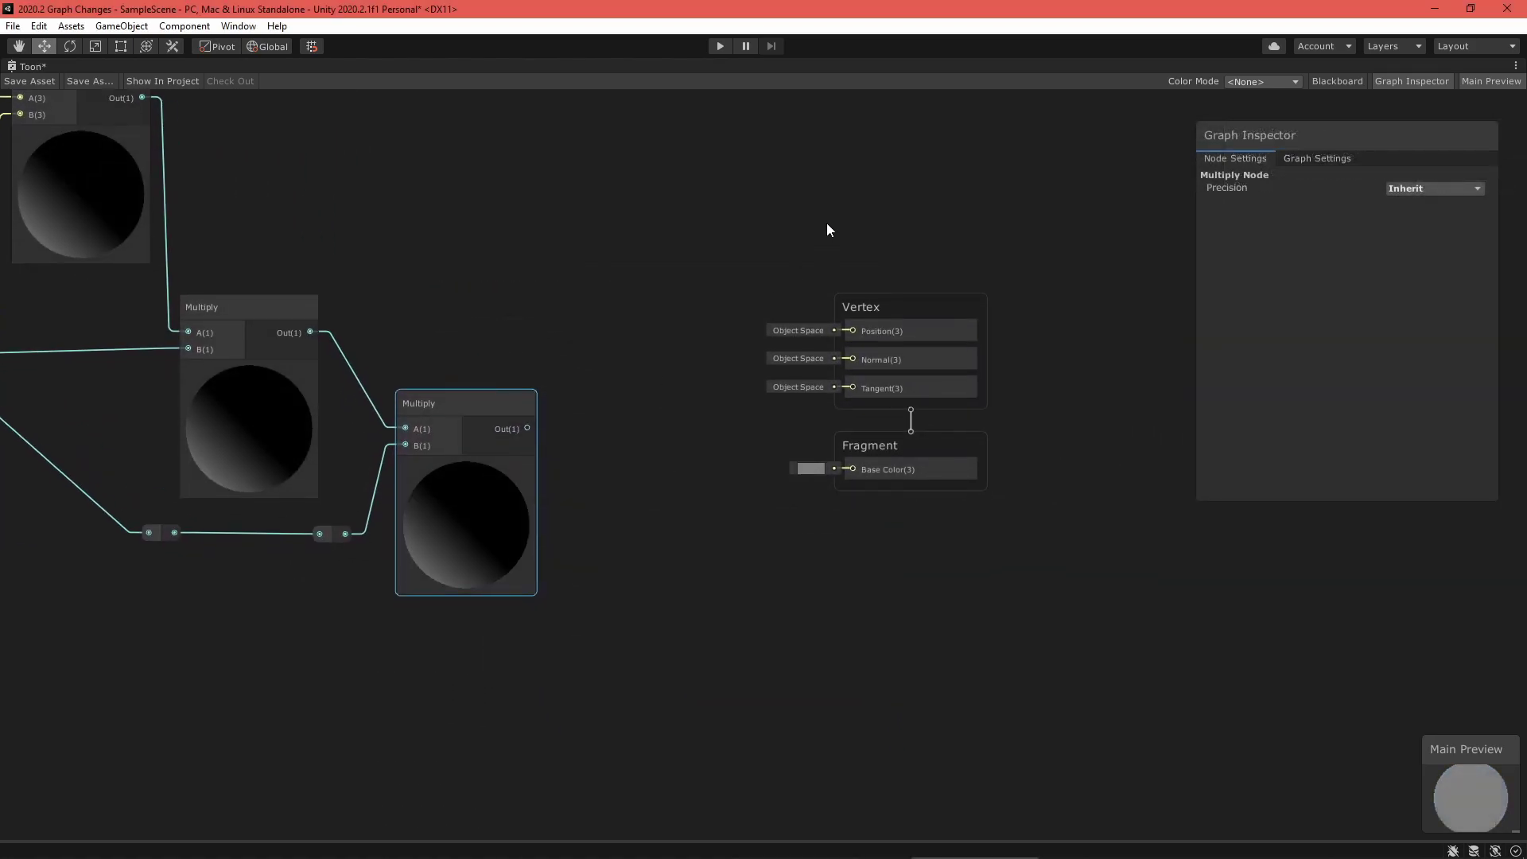
click(897, 316)
- Shift the Toon graph's Vertex and Fragment stack up and right to make room
drag(895, 312, 1052, 258)
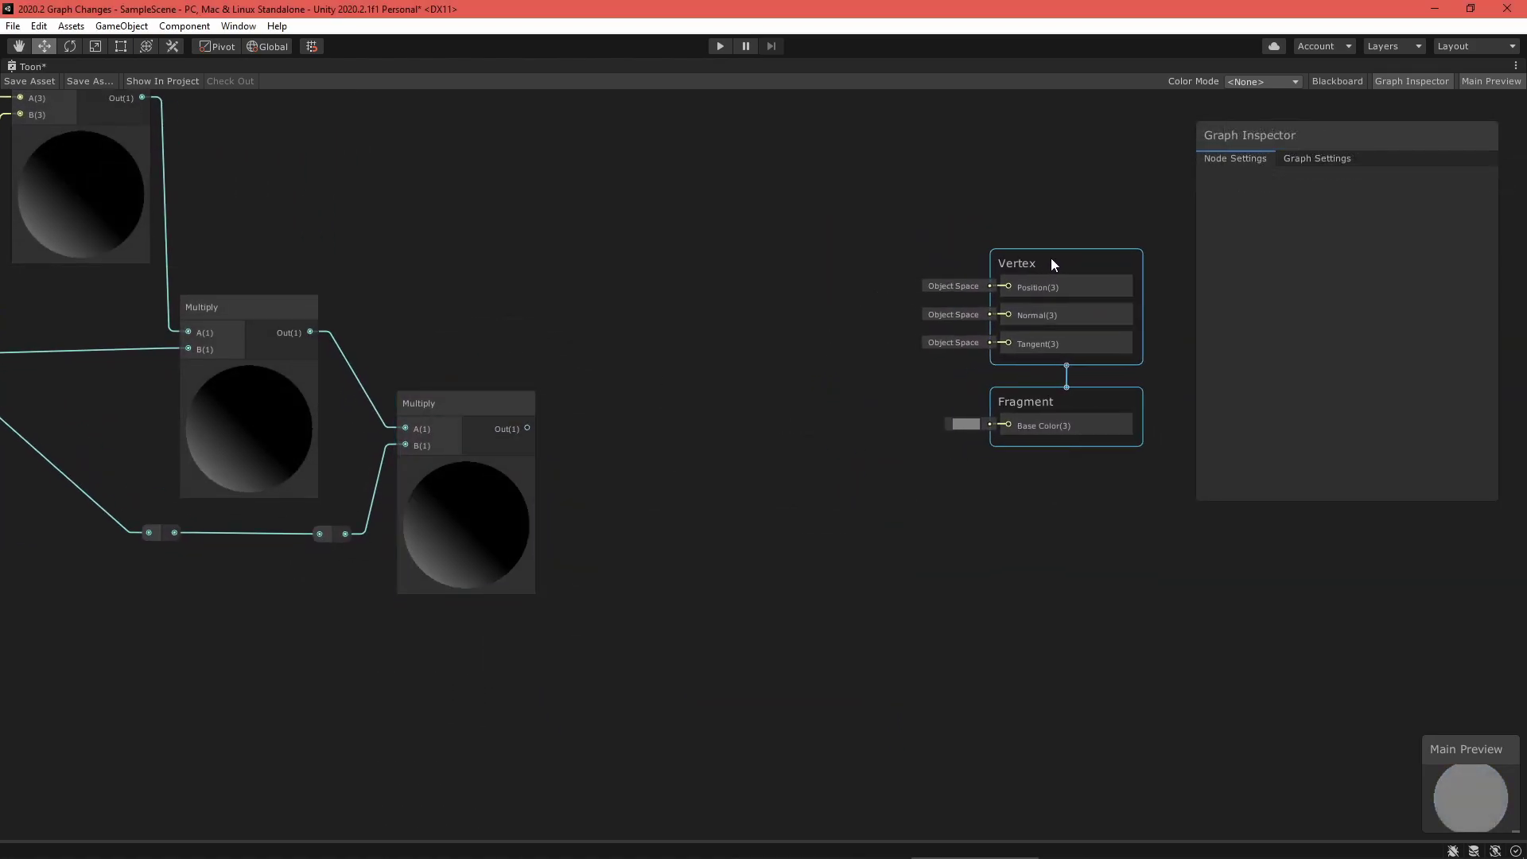
middle_drag(748, 626, 660, 567)
right_click(646, 496)
click(666, 399)
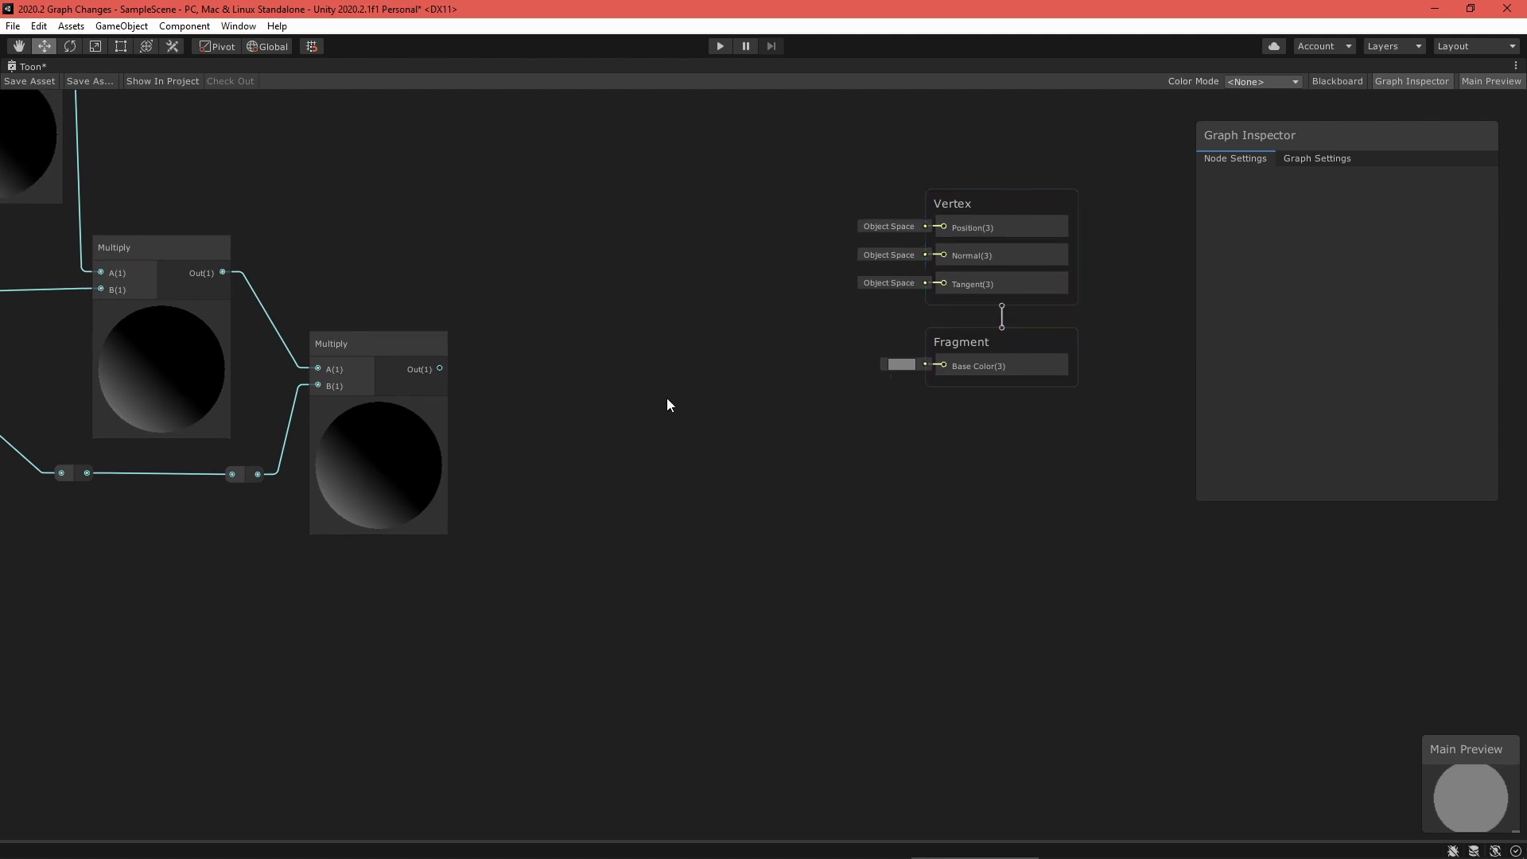
- Add a Texture 2D blackboard property named Ramp with LightingRamp_Mine as its default texture
click(1337, 81)
click(226, 118)
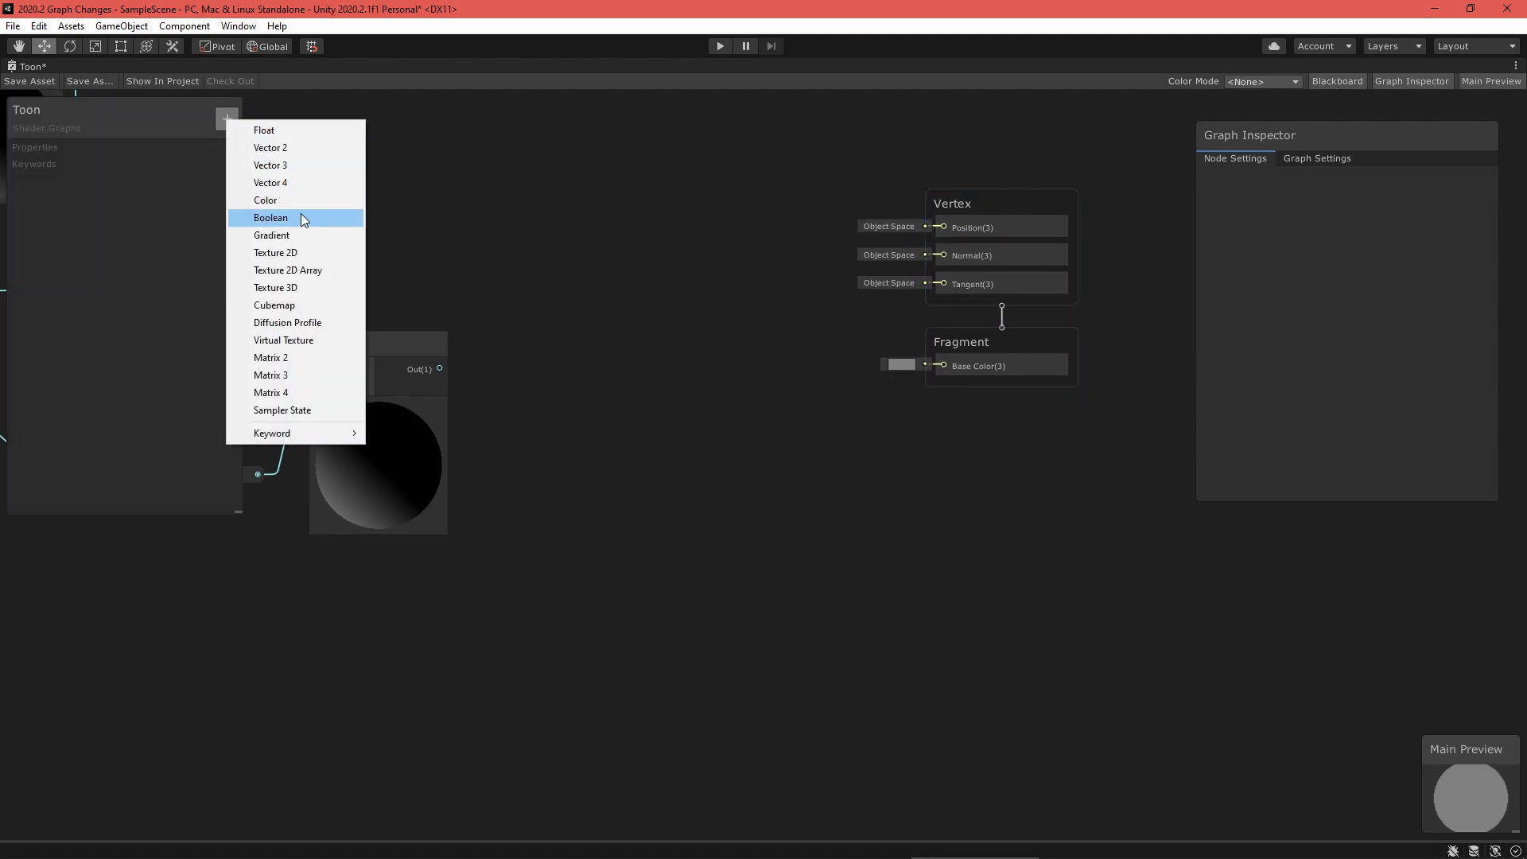
click(304, 255)
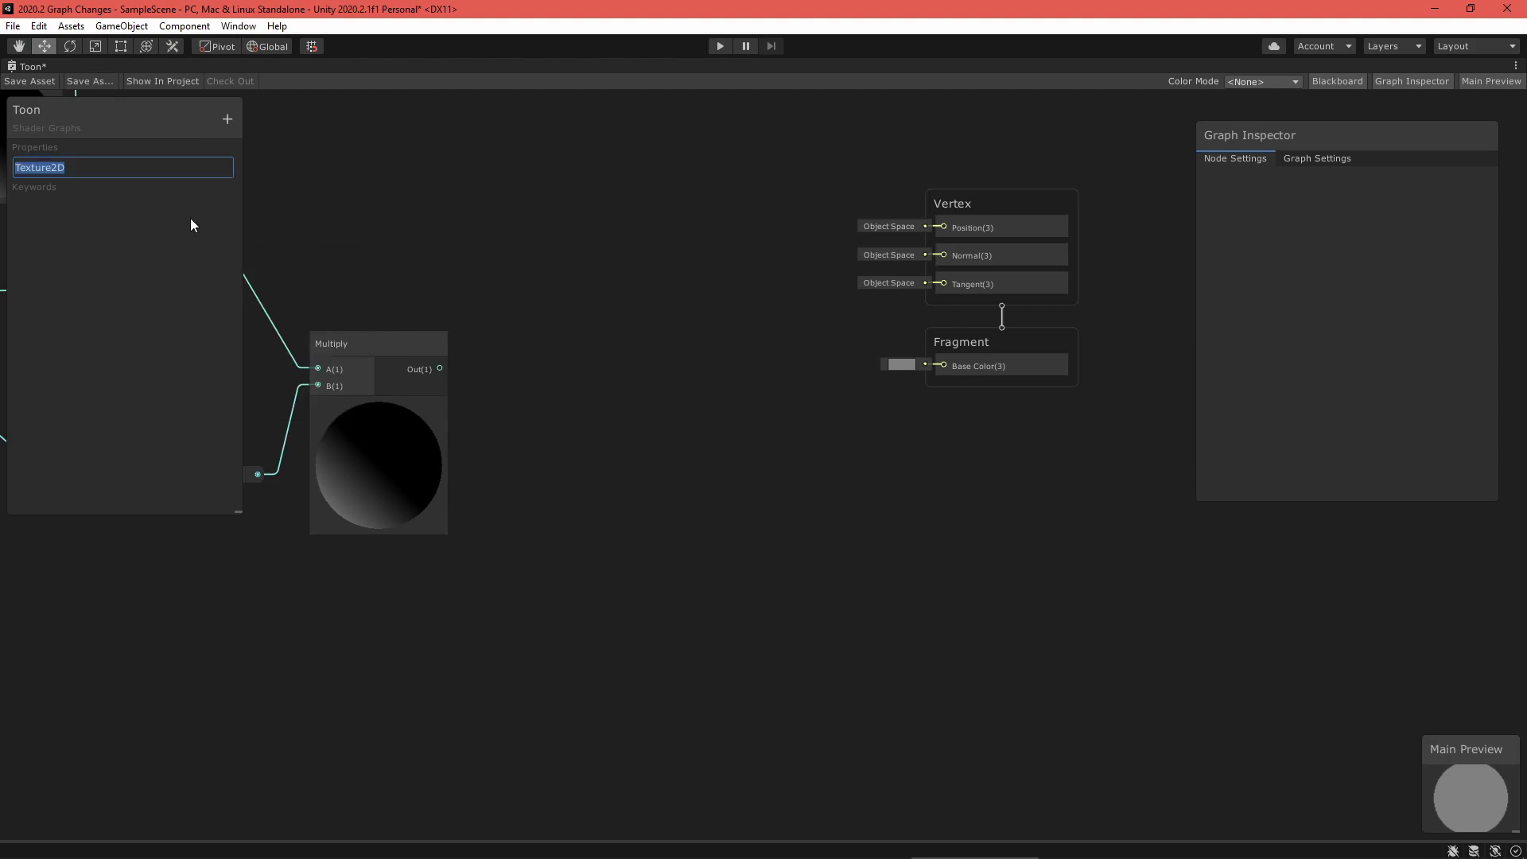
text(Ramp)
key(Return)
click(40, 168)
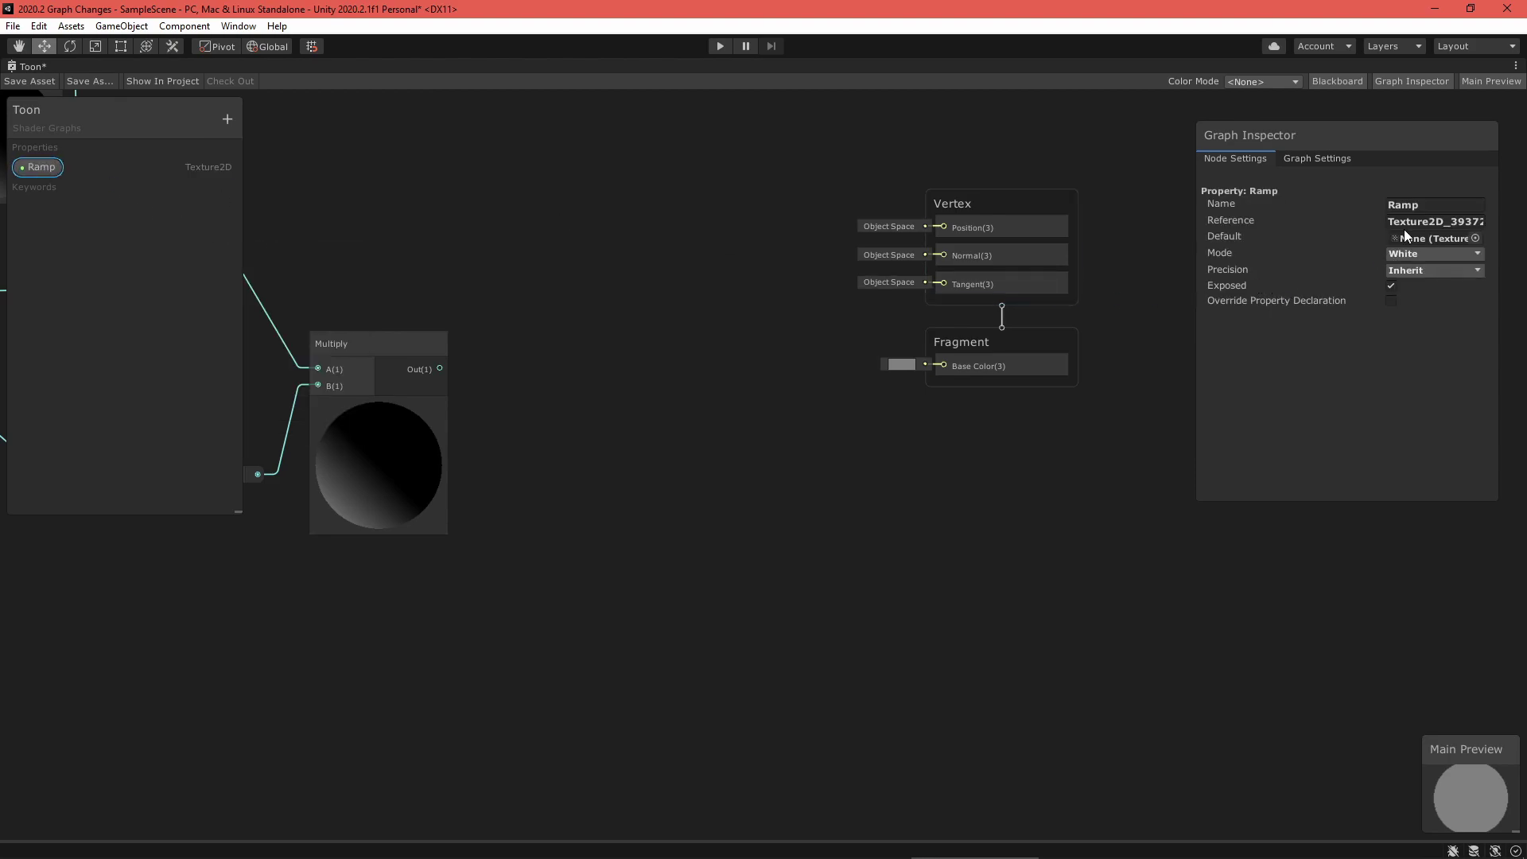
click(1476, 238)
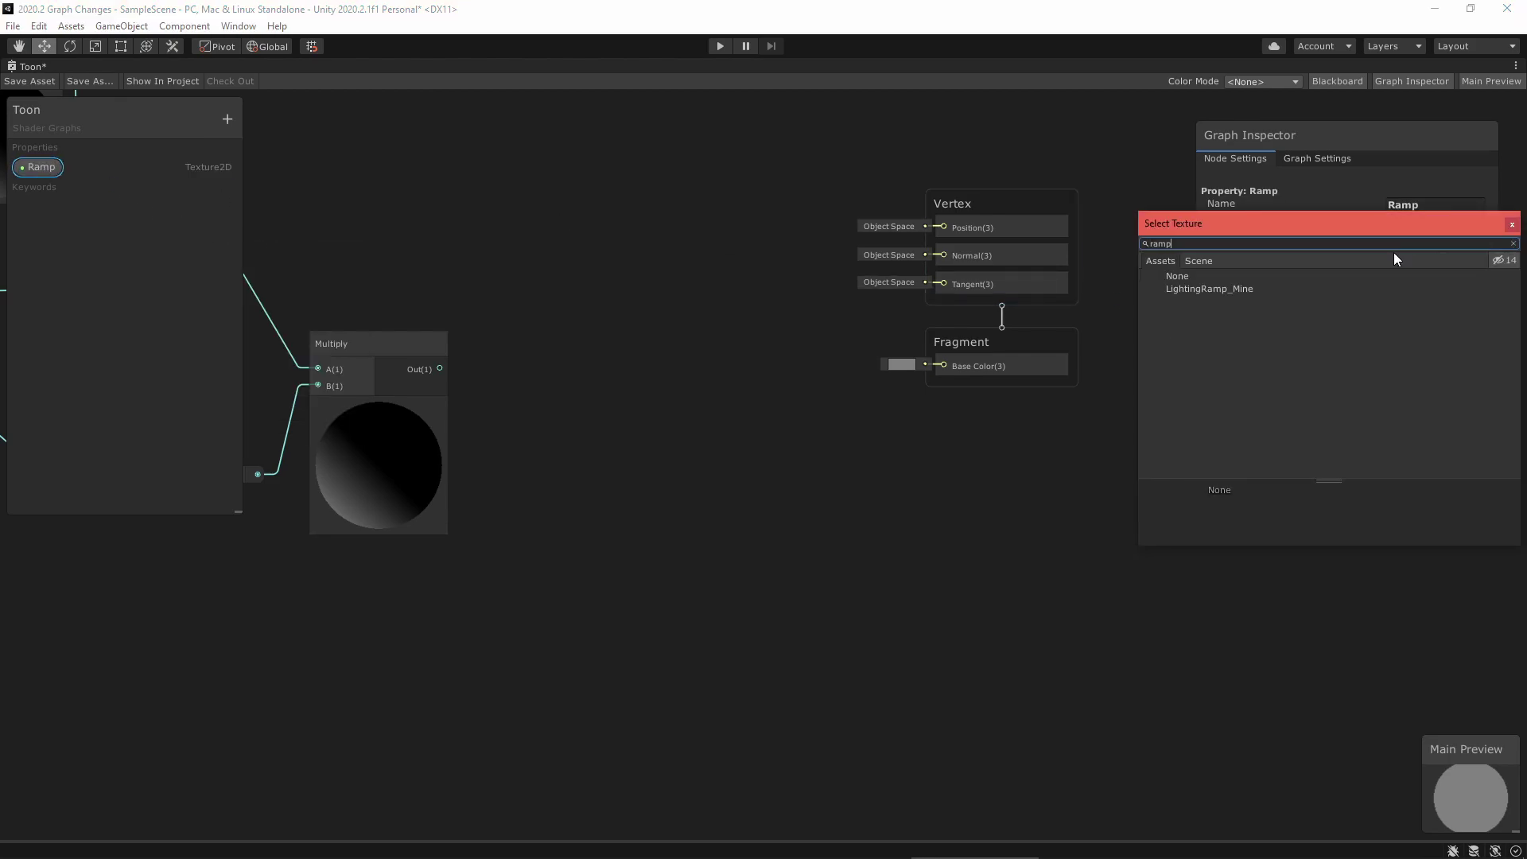
double_click(1250, 292)
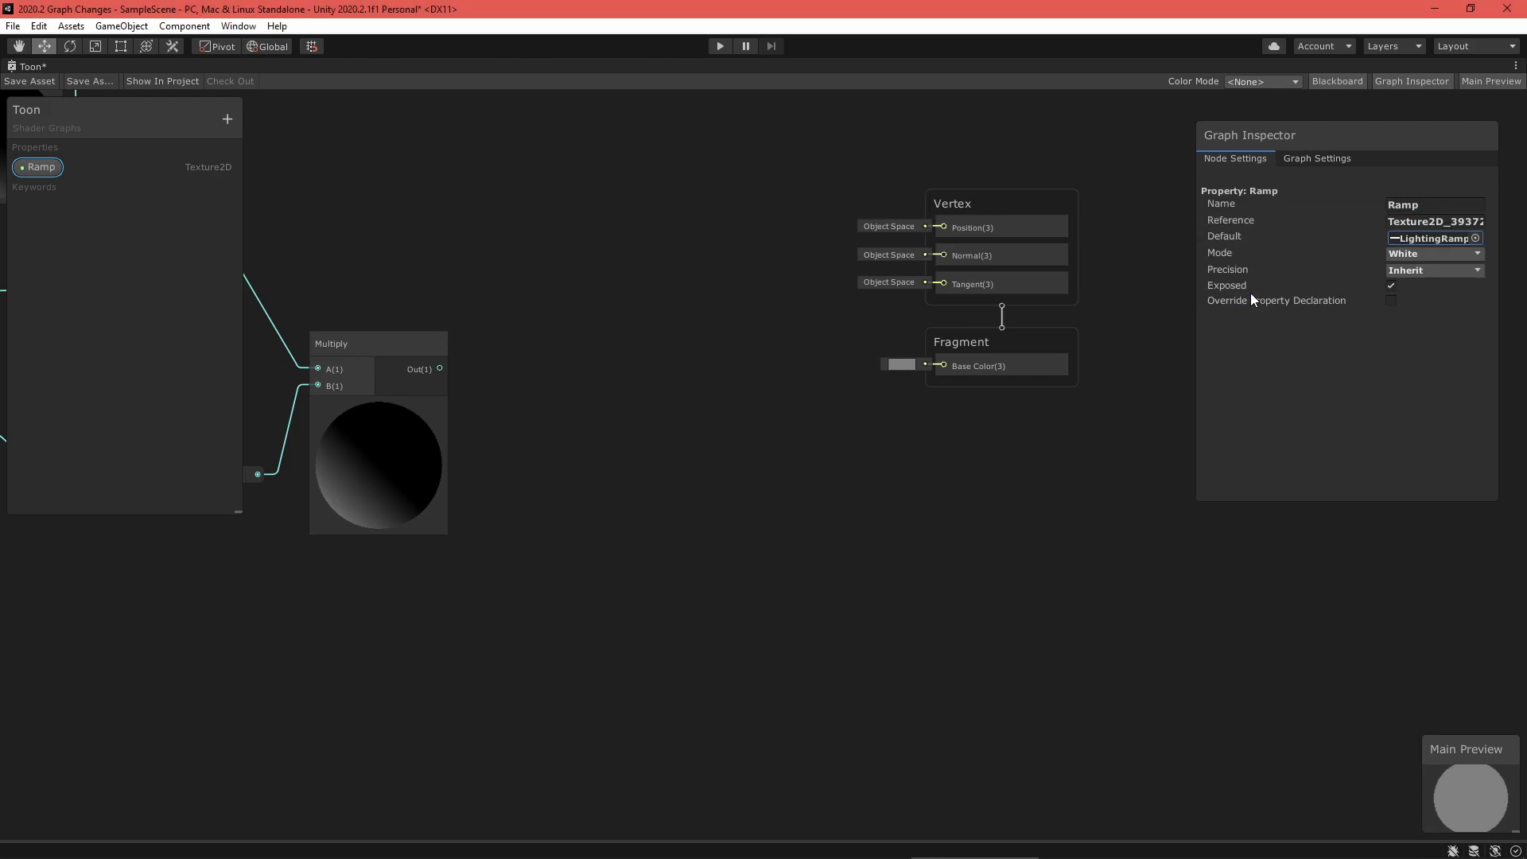
click(758, 492)
right_click(571, 455)
- Add a Sample Texture 2D node beside Multiply, moving the Vertex and Fragment blocks right
click(592, 467)
text(sam)
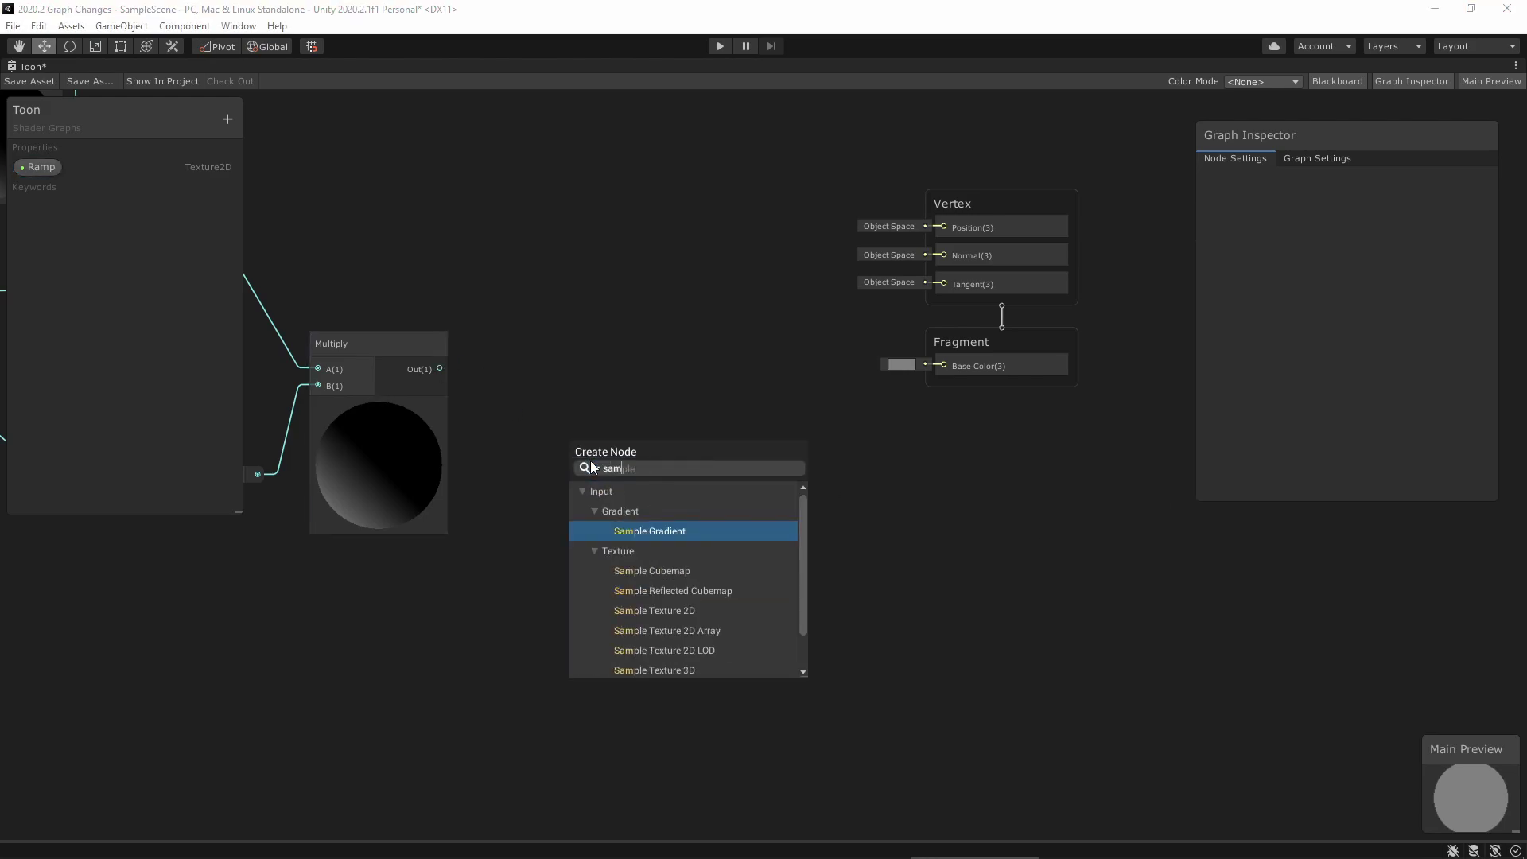
key(Down)
key(Down)
key(Down)
key(Return)
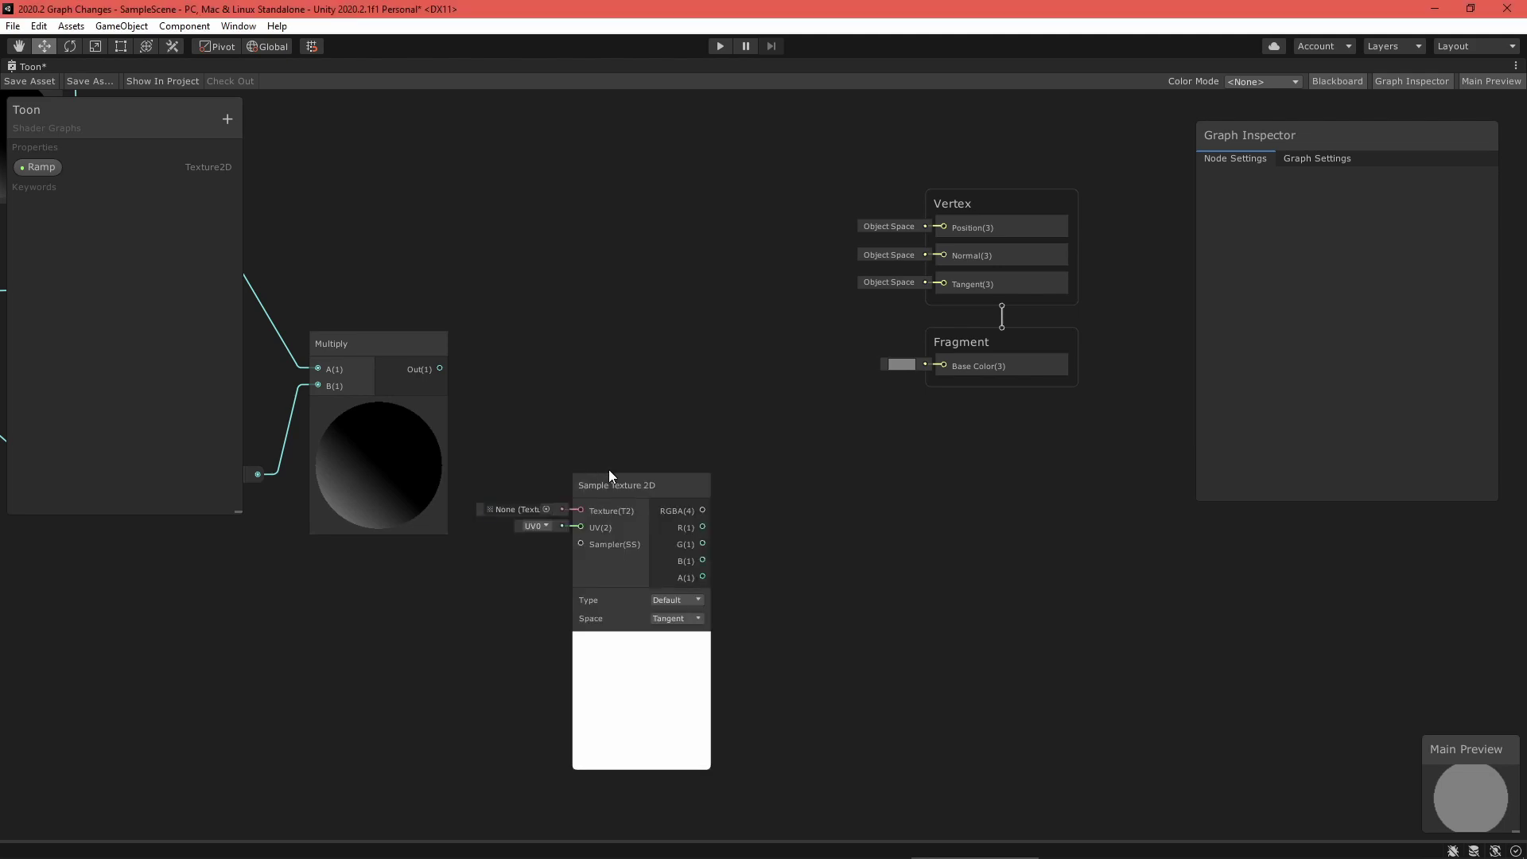
drag(609, 471, 657, 343)
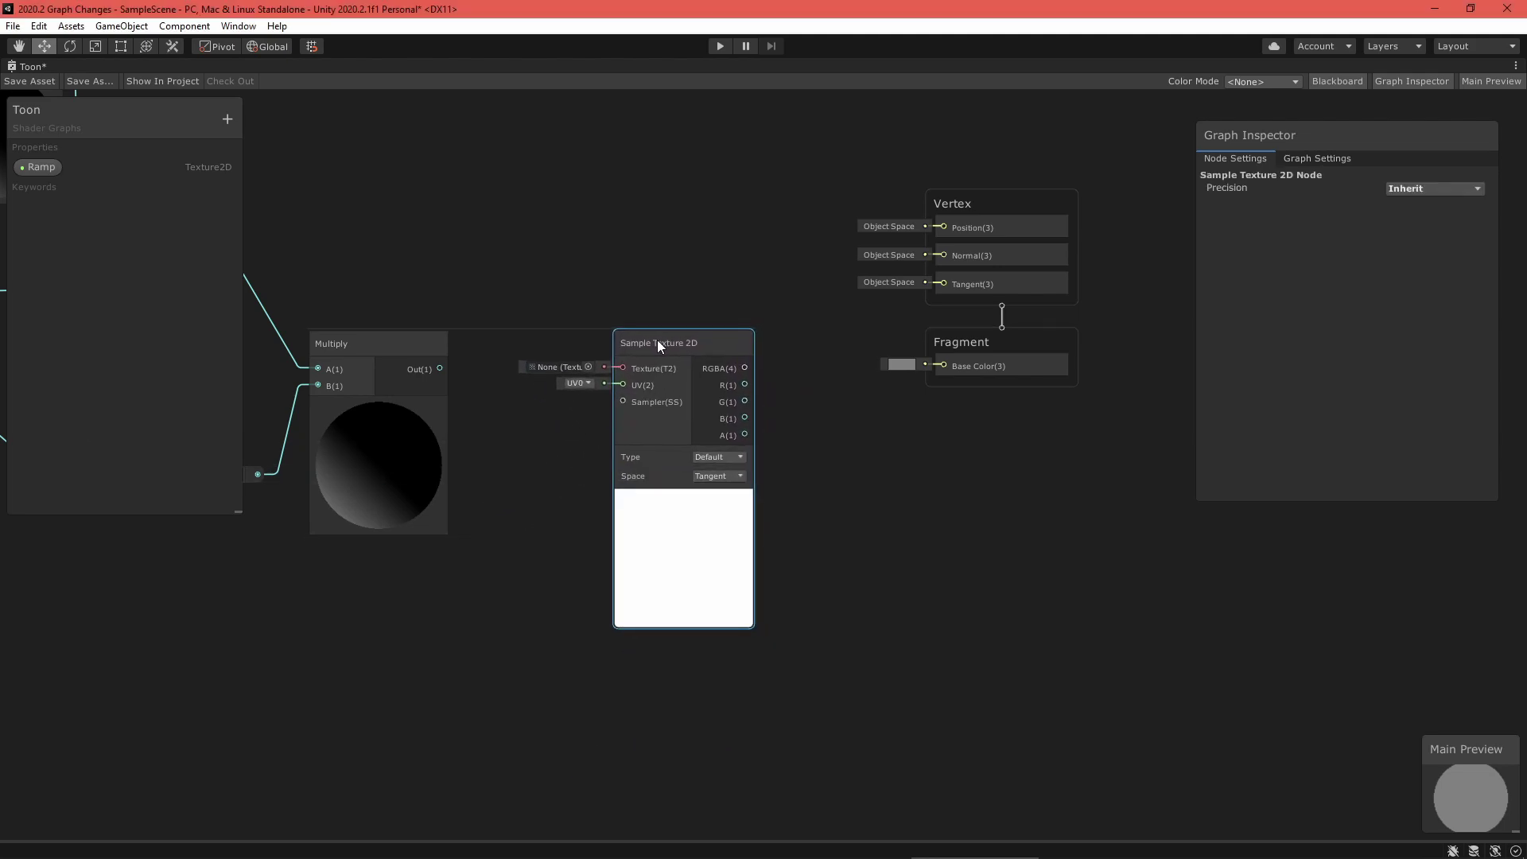
drag(869, 178, 915, 398)
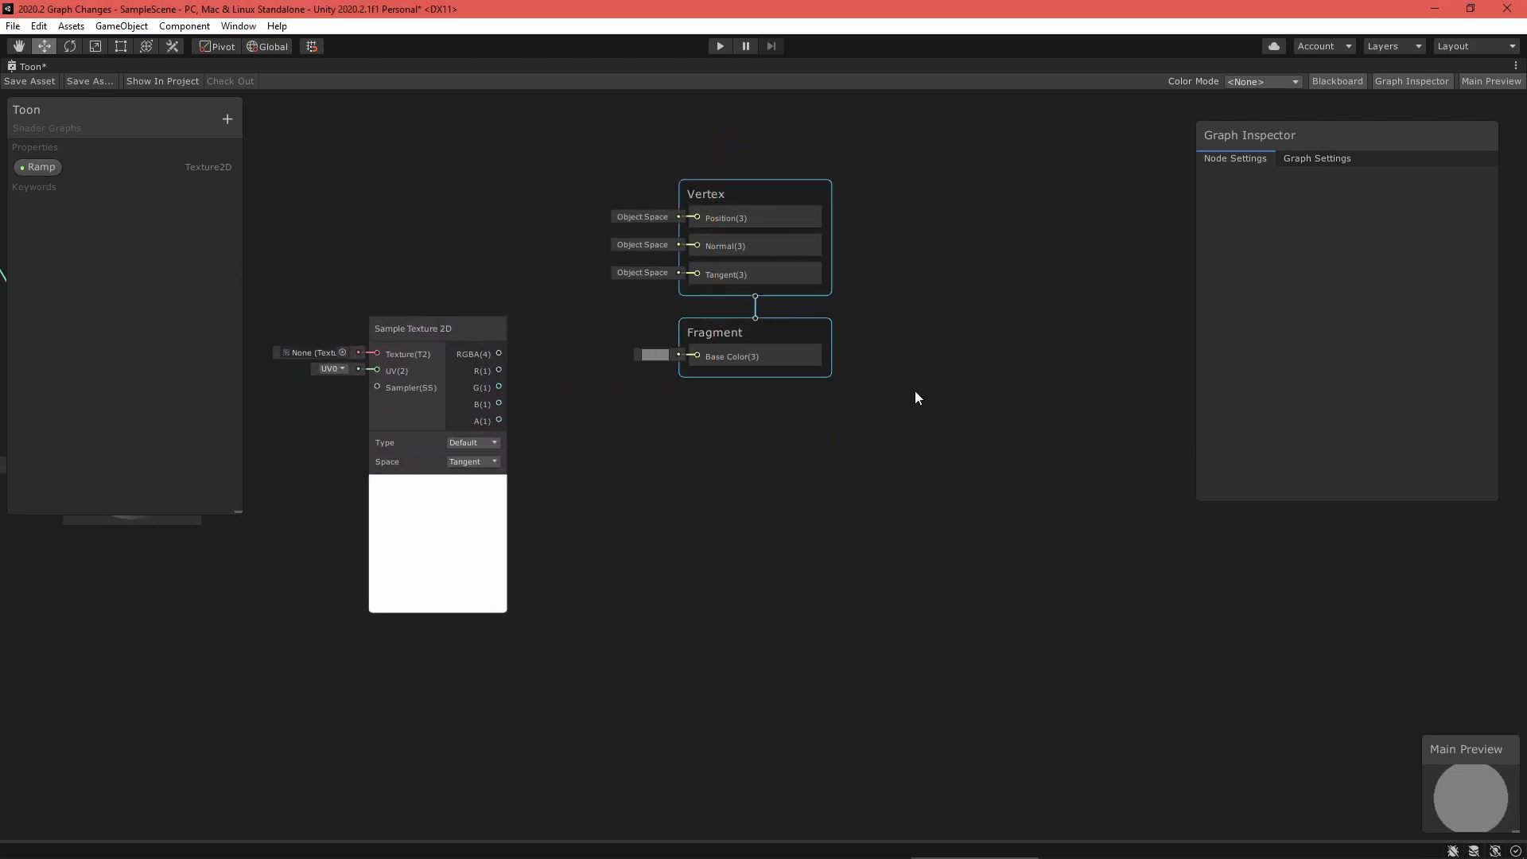
drag(812, 183, 989, 184)
middle_drag(415, 328, 705, 328)
drag(705, 328, 837, 328)
- Add a Vector 2 node and wire the Multiply output into its X input
right_click(623, 460)
click(642, 472)
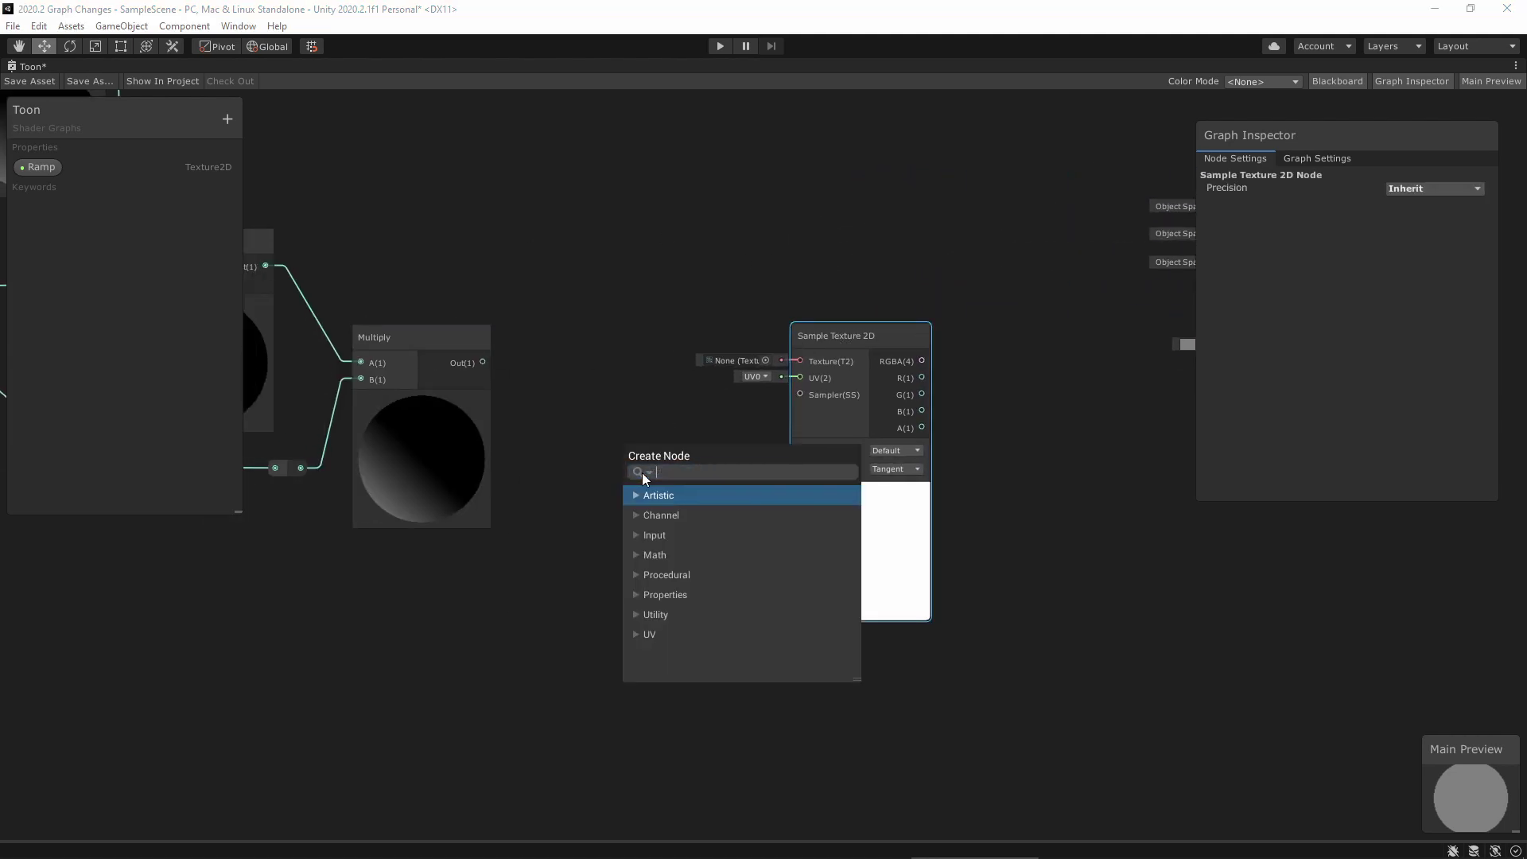
text(vecti)
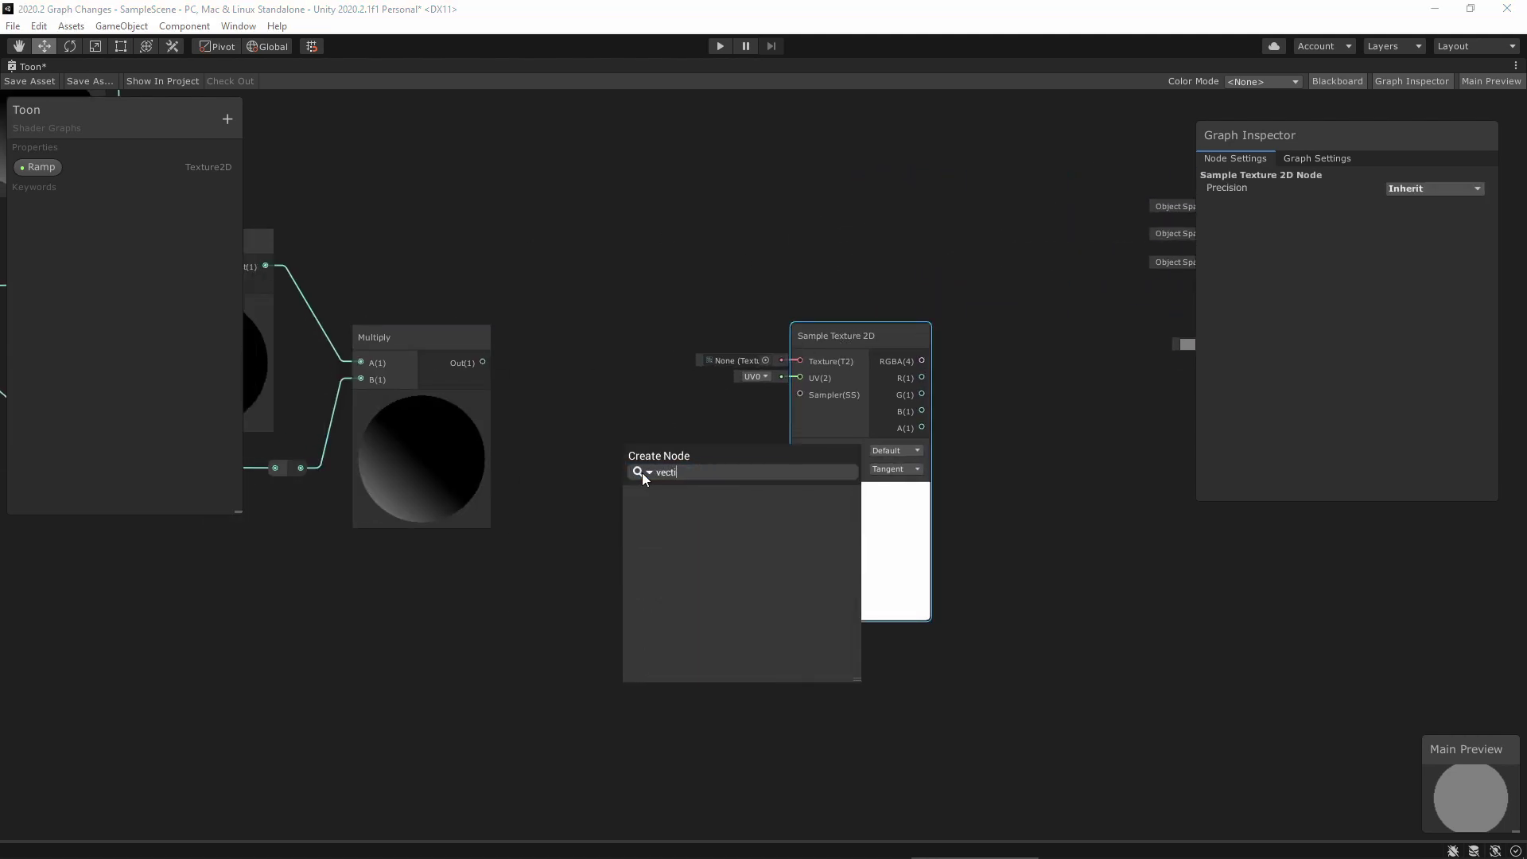
key(BackSpace)
key(Return)
drag(648, 486, 615, 367)
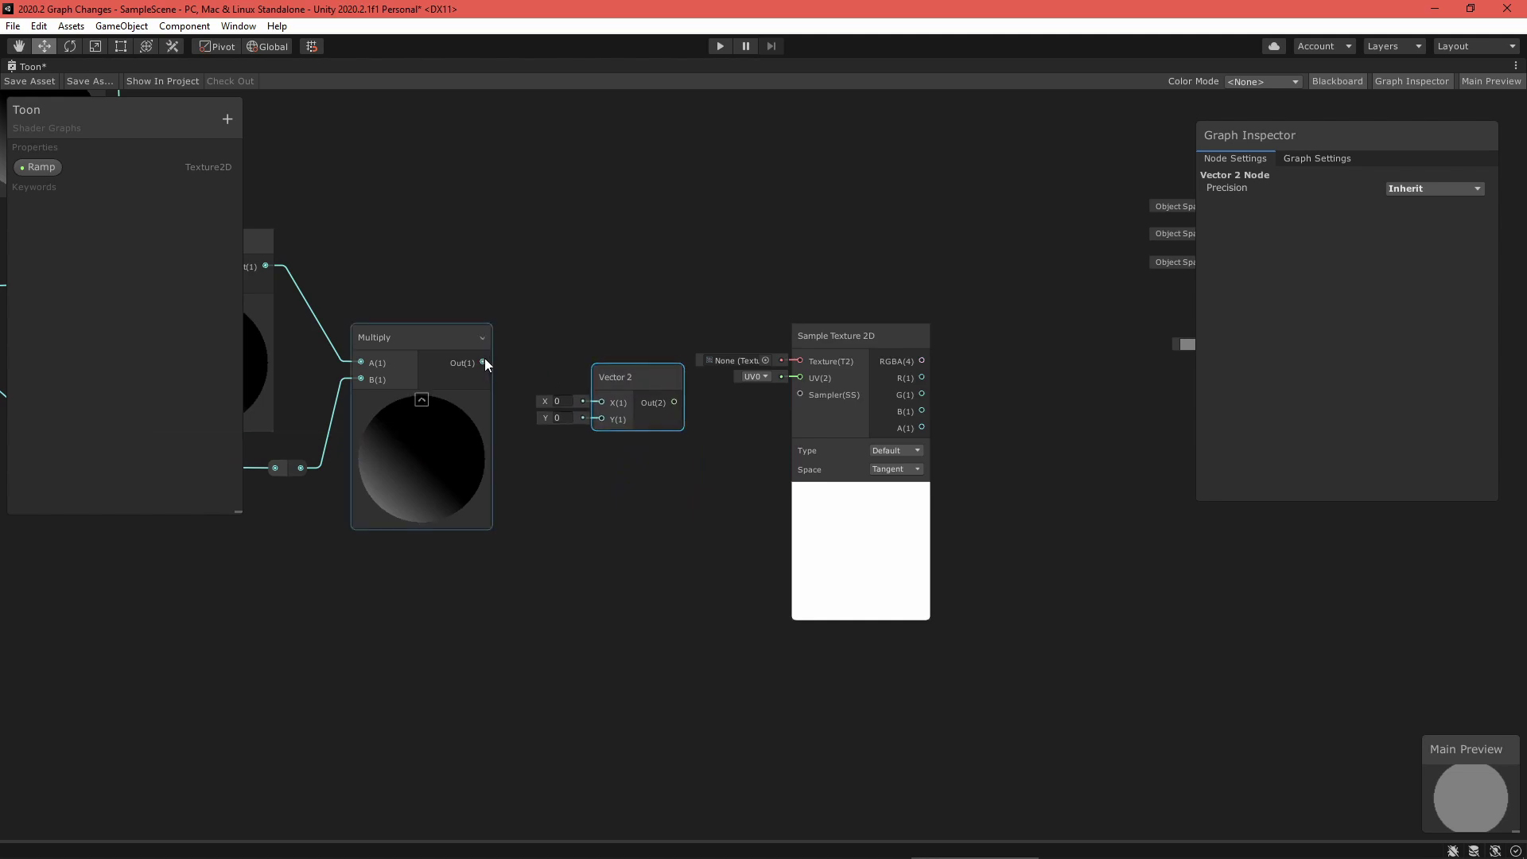
drag(485, 363, 821, 317)
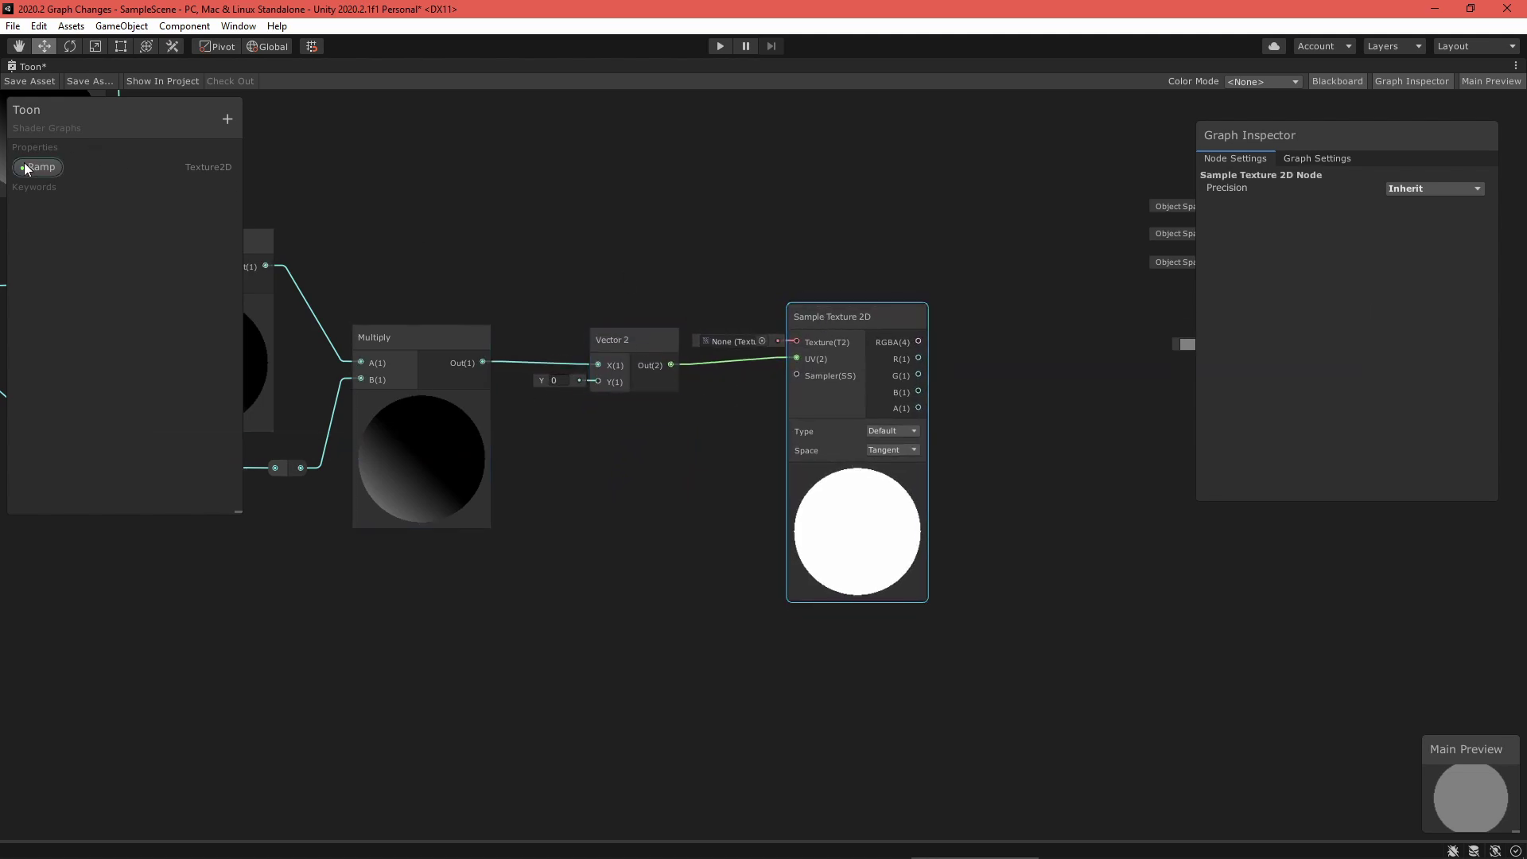
- Plug the Ramp property into the Sample Texture 2D Texture input
drag(26, 167, 796, 341)
drag(827, 316, 788, 335)
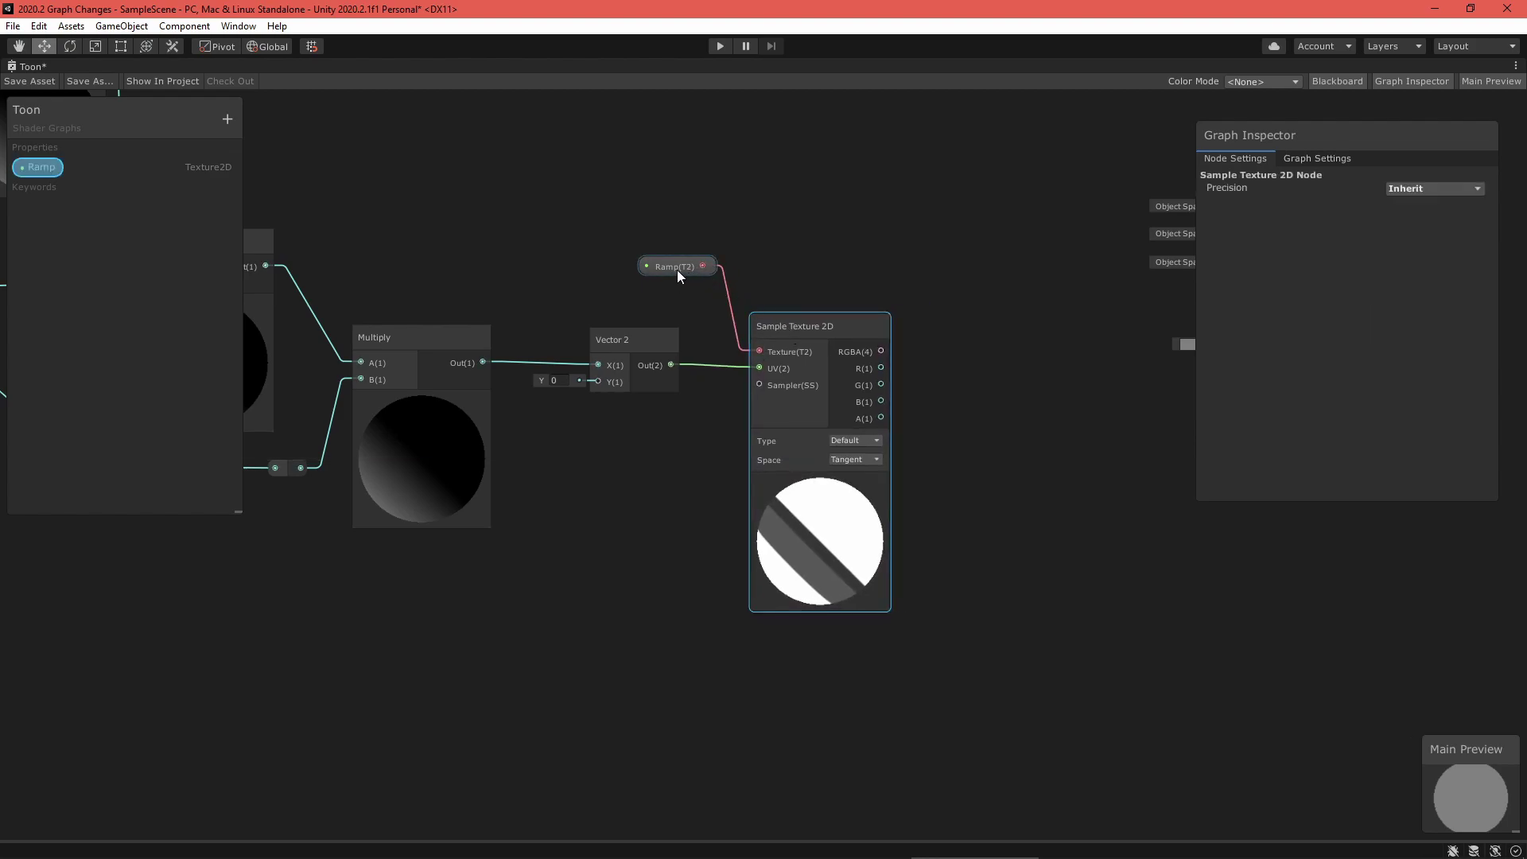
drag(677, 270, 642, 294)
- Add a Sampler State node next to Sample Texture 2D and review its filter and wrap modes
right_click(572, 533)
click(575, 538)
text(sam)
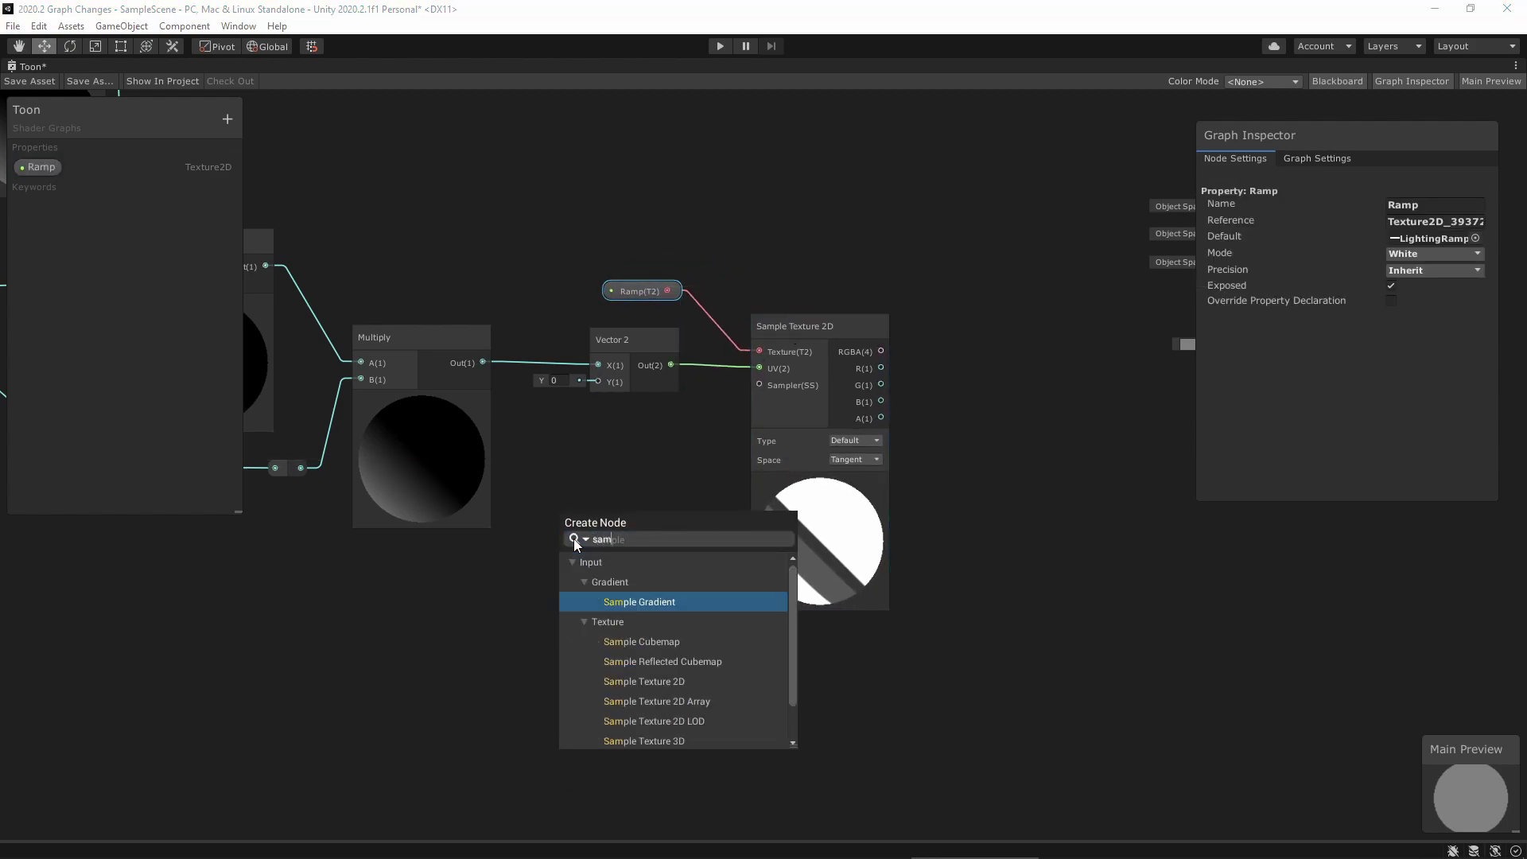
text(pler)
key(Return)
drag(575, 538, 612, 447)
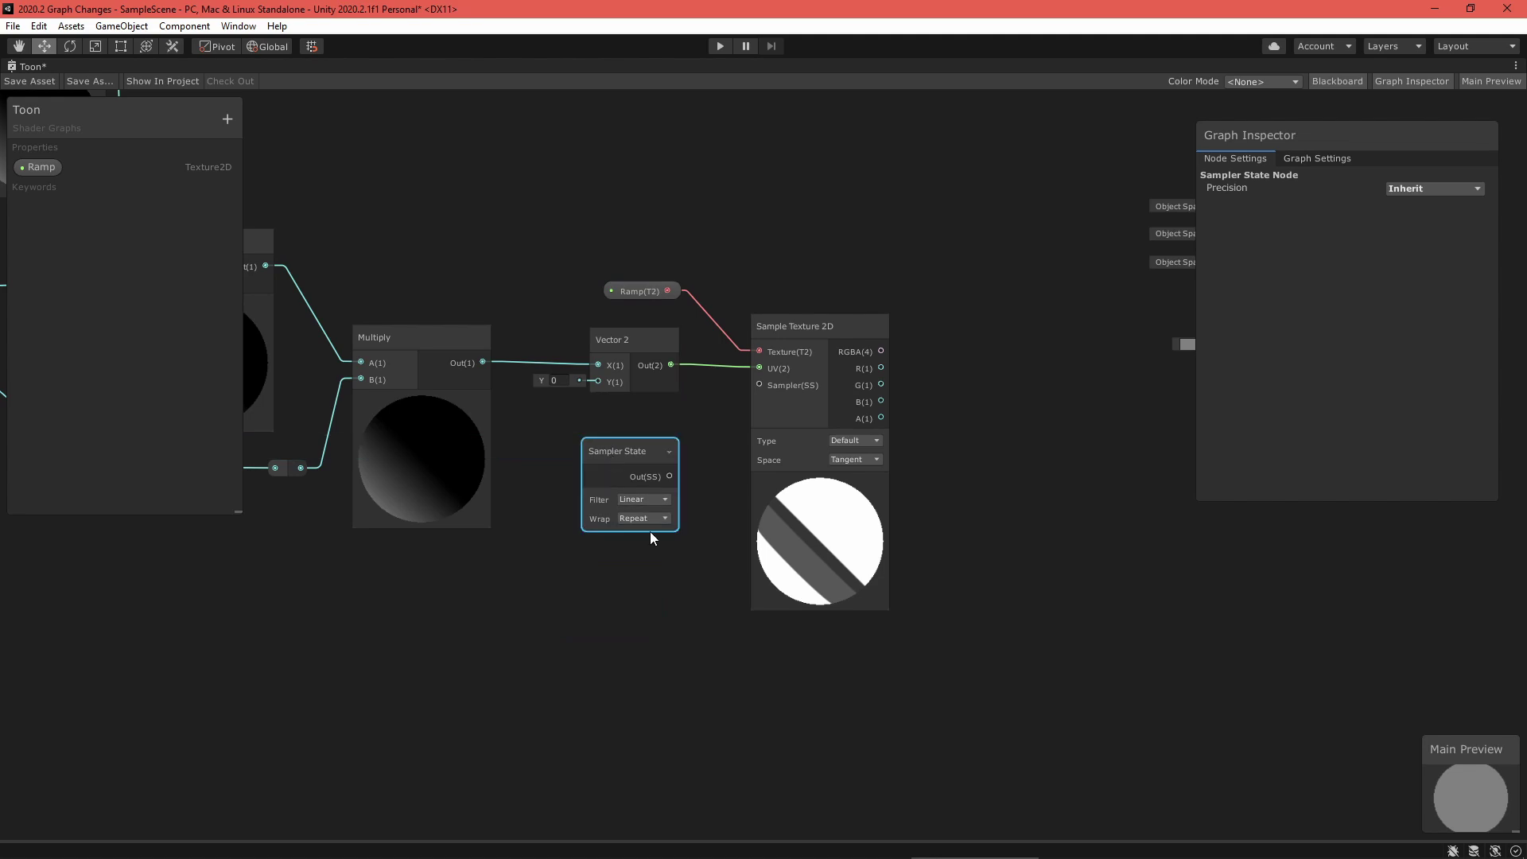
click(646, 500)
click(665, 590)
click(659, 519)
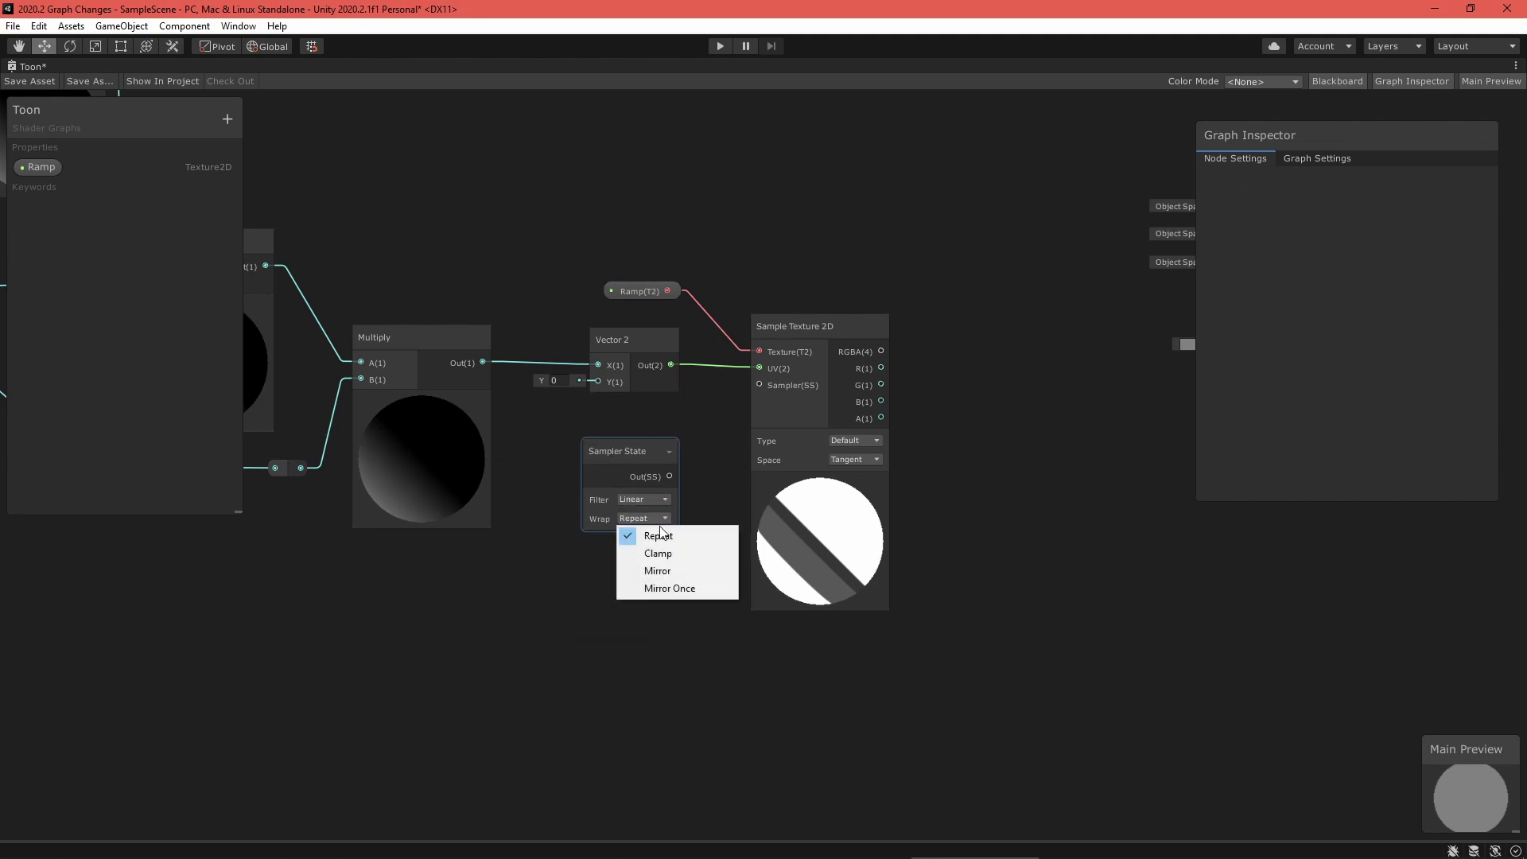